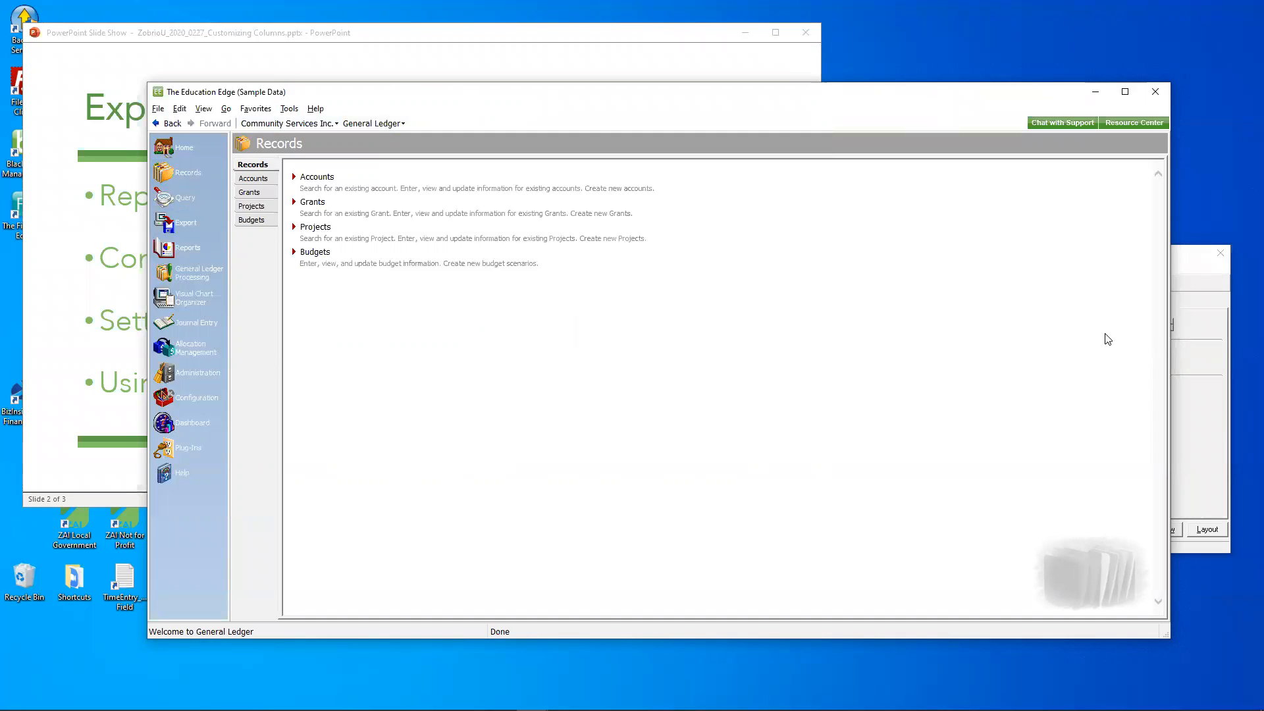
Step: Move the open income statement report window toward the centre and list the Income Statement reports among the financial statements
{"action": "left_click", "coordinate": [1185, 275]}
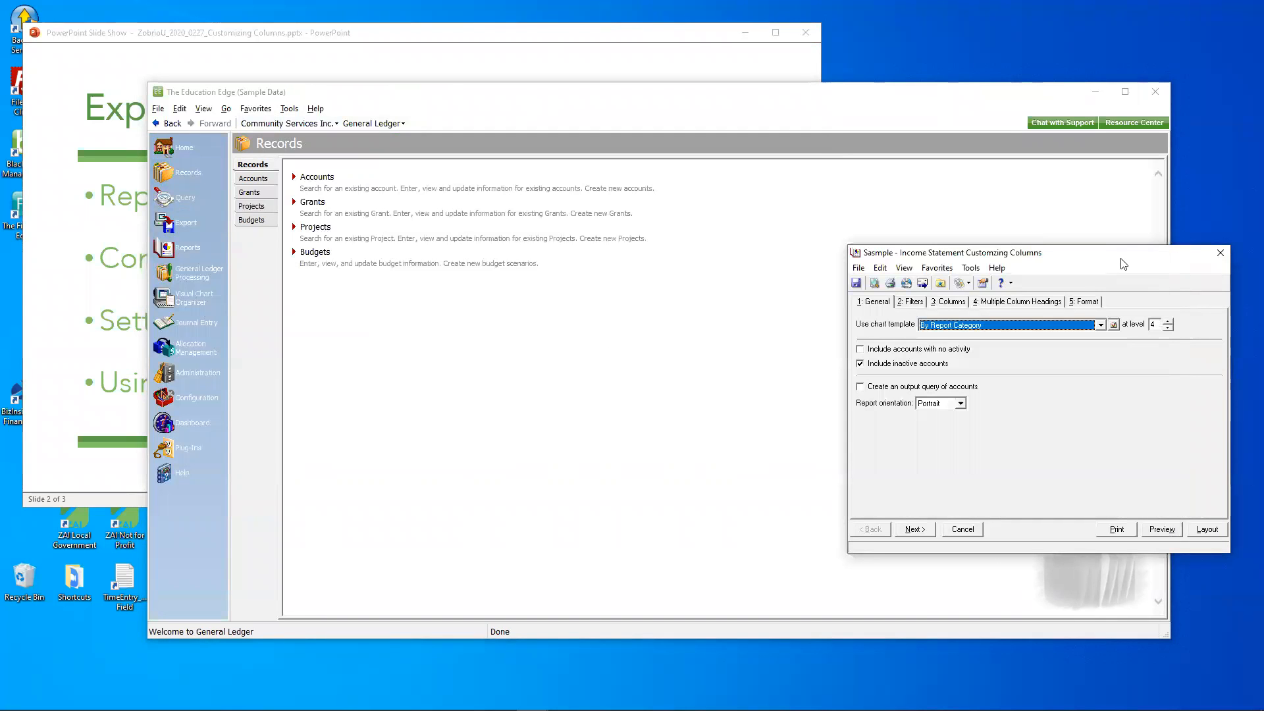
{"action": "left_click_drag", "start_coordinate": [1121, 259], "coordinate": [737, 196]}
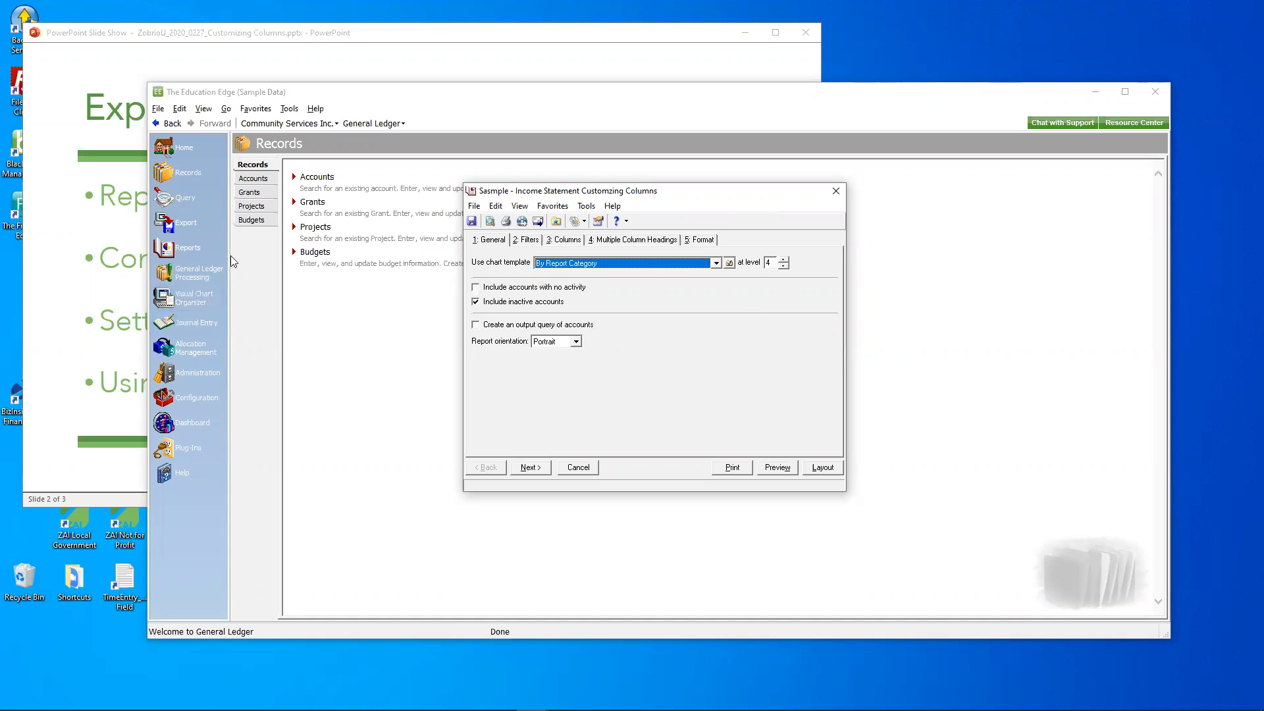
{"action": "left_click", "coordinate": [205, 249]}
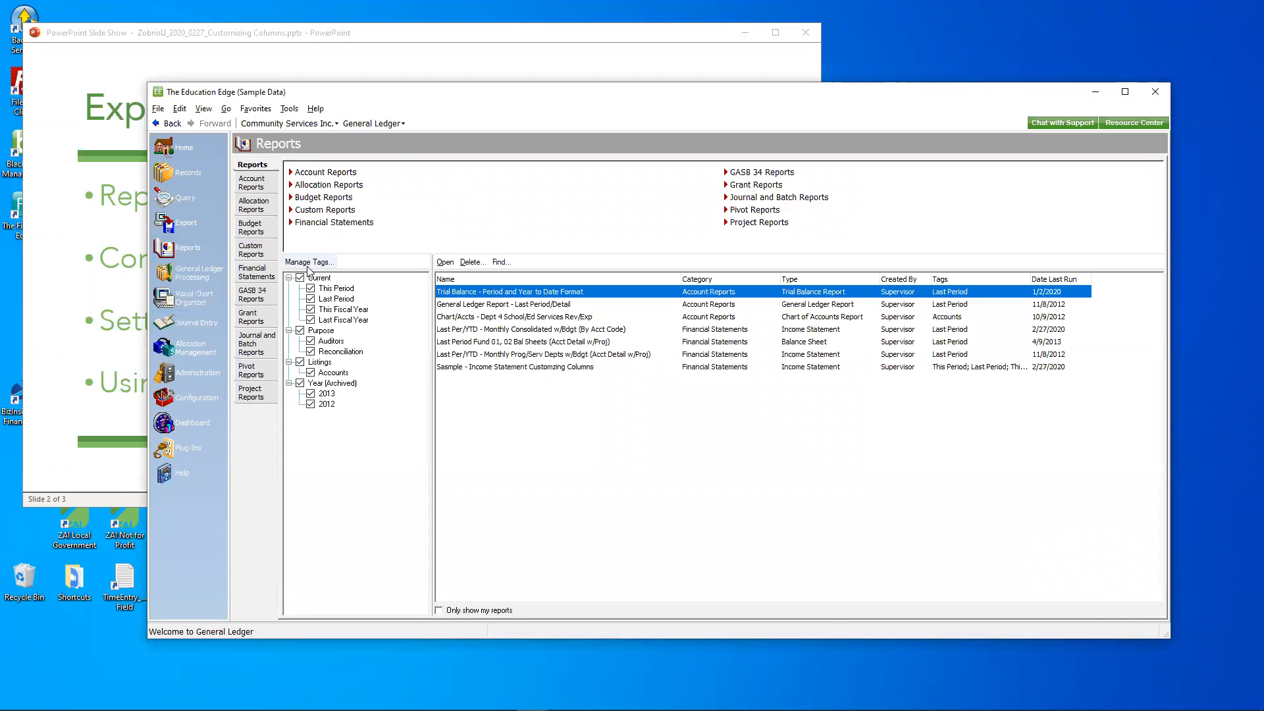
{"action": "left_click", "coordinate": [259, 272]}
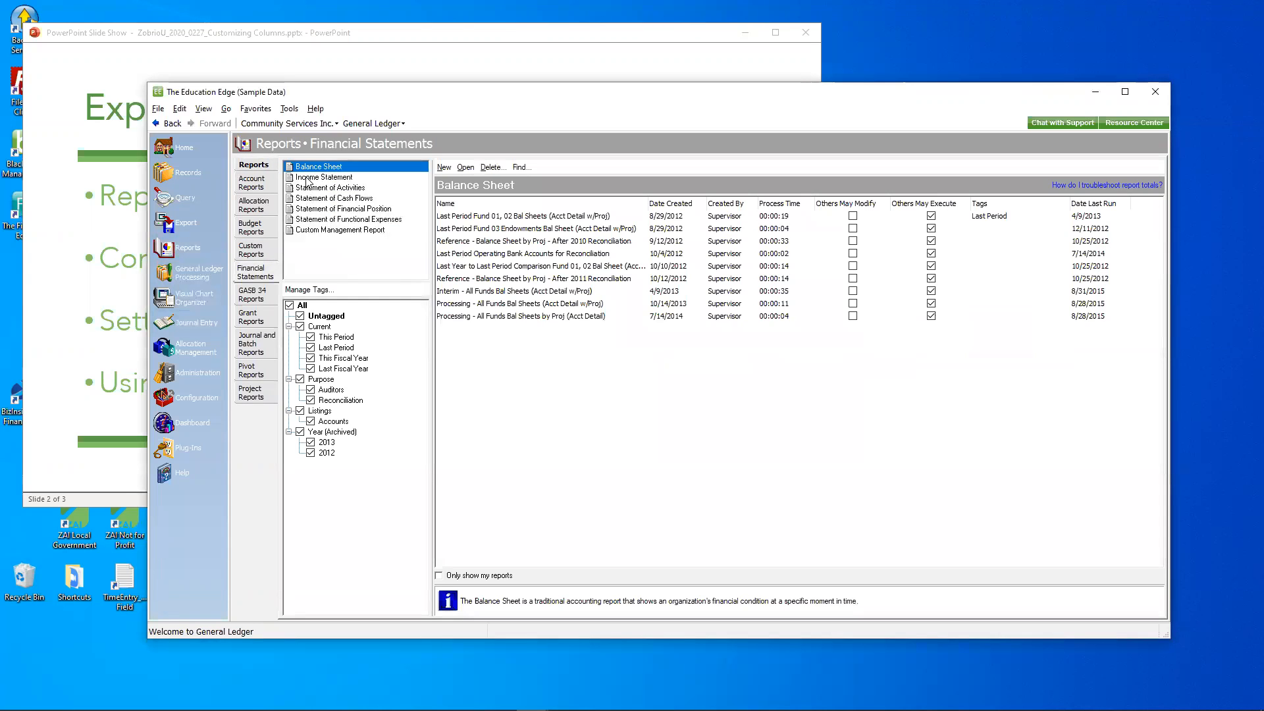
{"action": "left_click", "coordinate": [307, 179]}
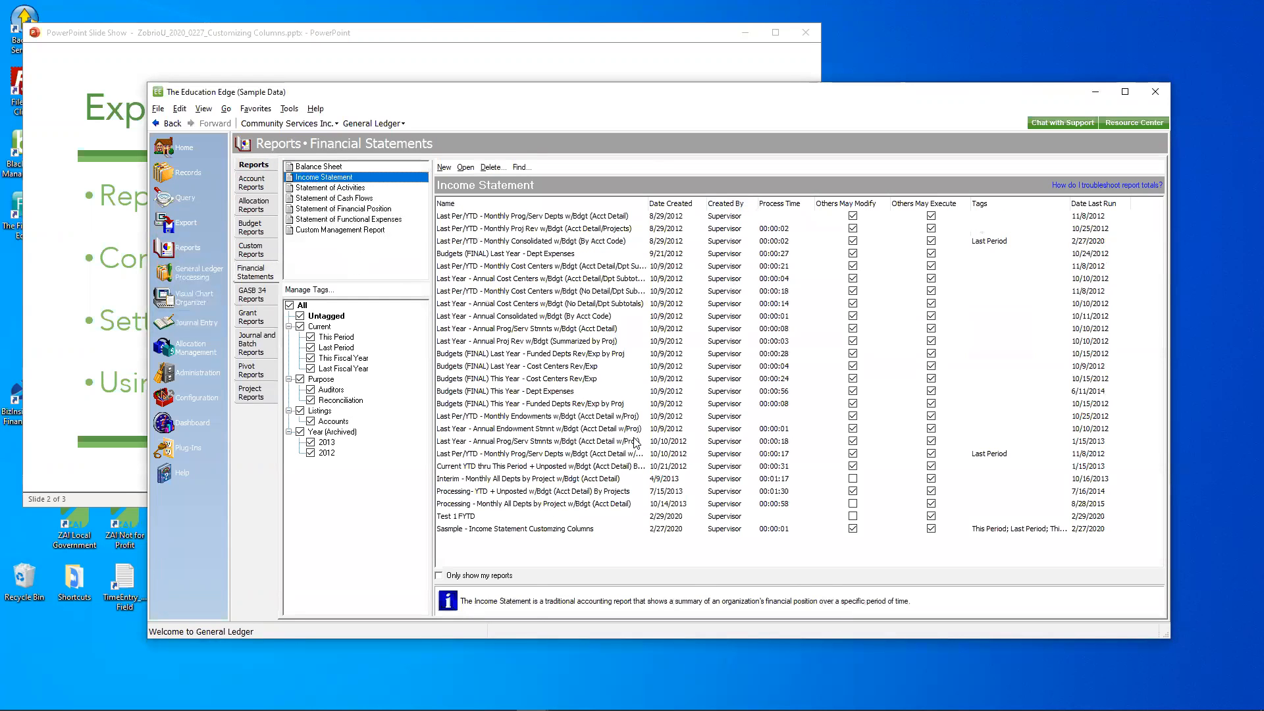
Step: Bring the Sasmple - Income Statement Customizing Columns report window back in front of the report list
{"action": "mouse_move", "coordinate": [401, 709]}
{"action": "left_click", "coordinate": [532, 698]}
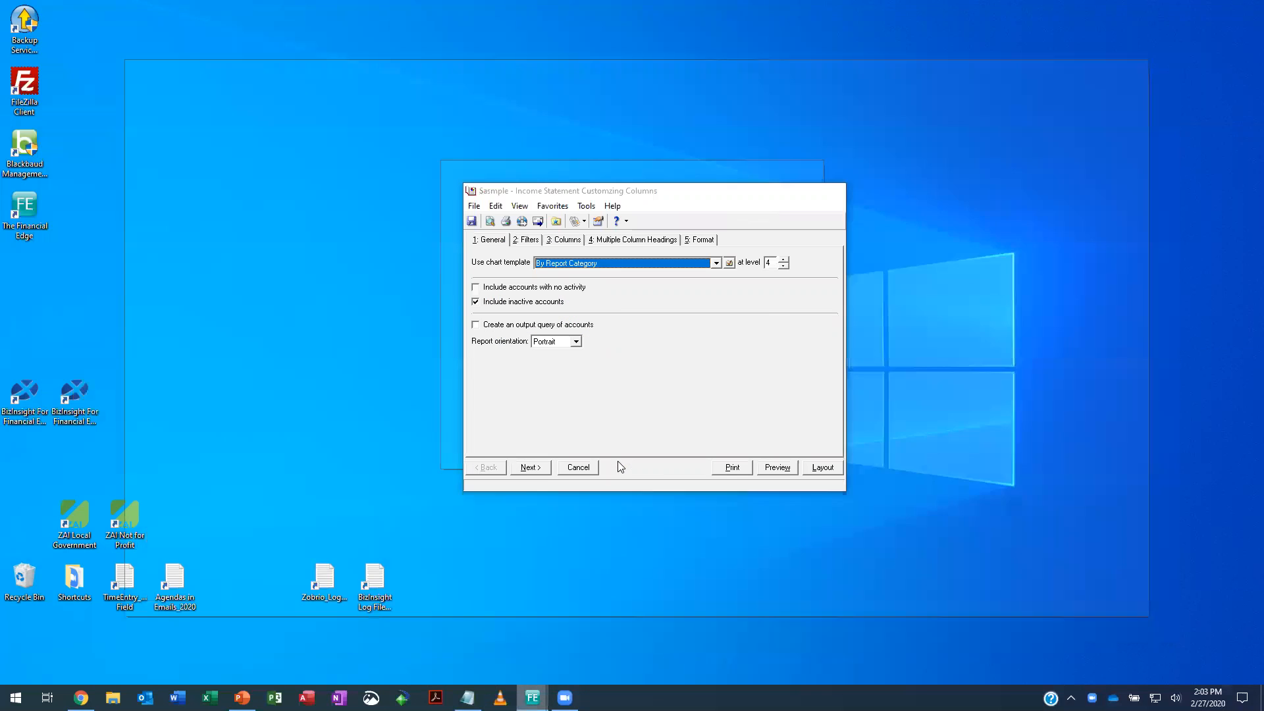
{"action": "left_click", "coordinate": [585, 642]}
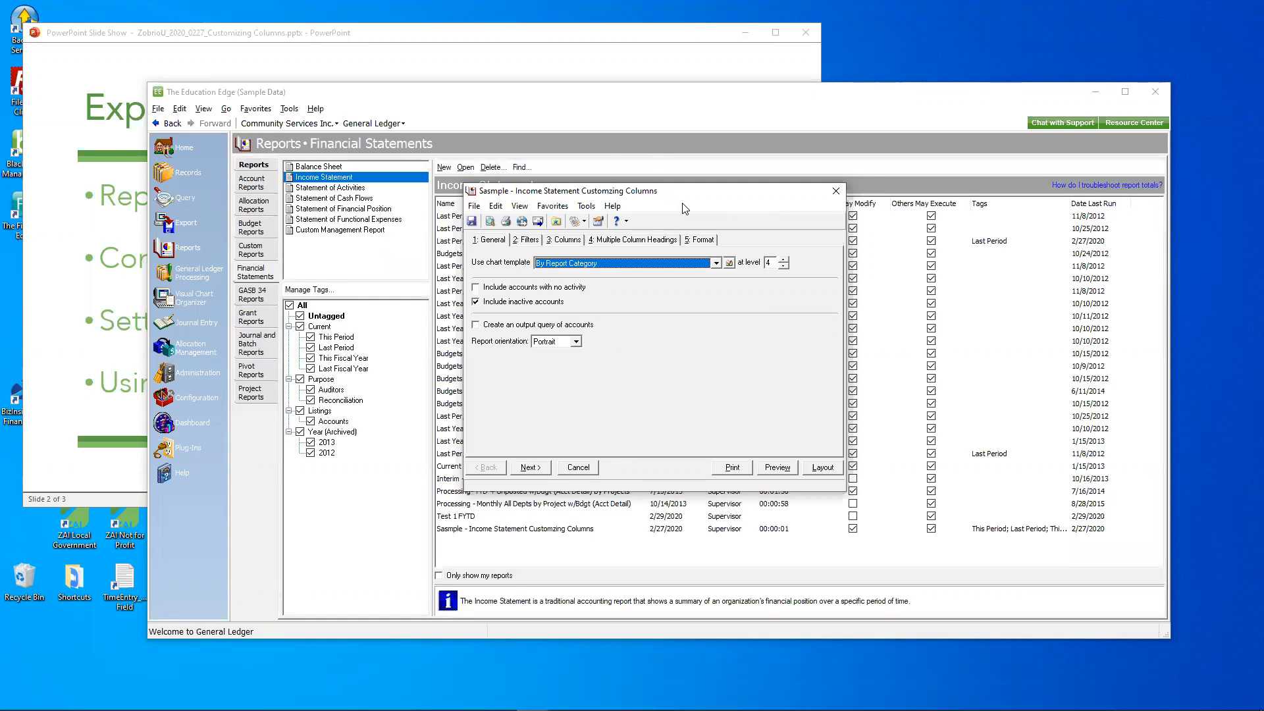
{"action": "left_click_drag", "start_coordinate": [686, 198], "coordinate": [726, 194]}
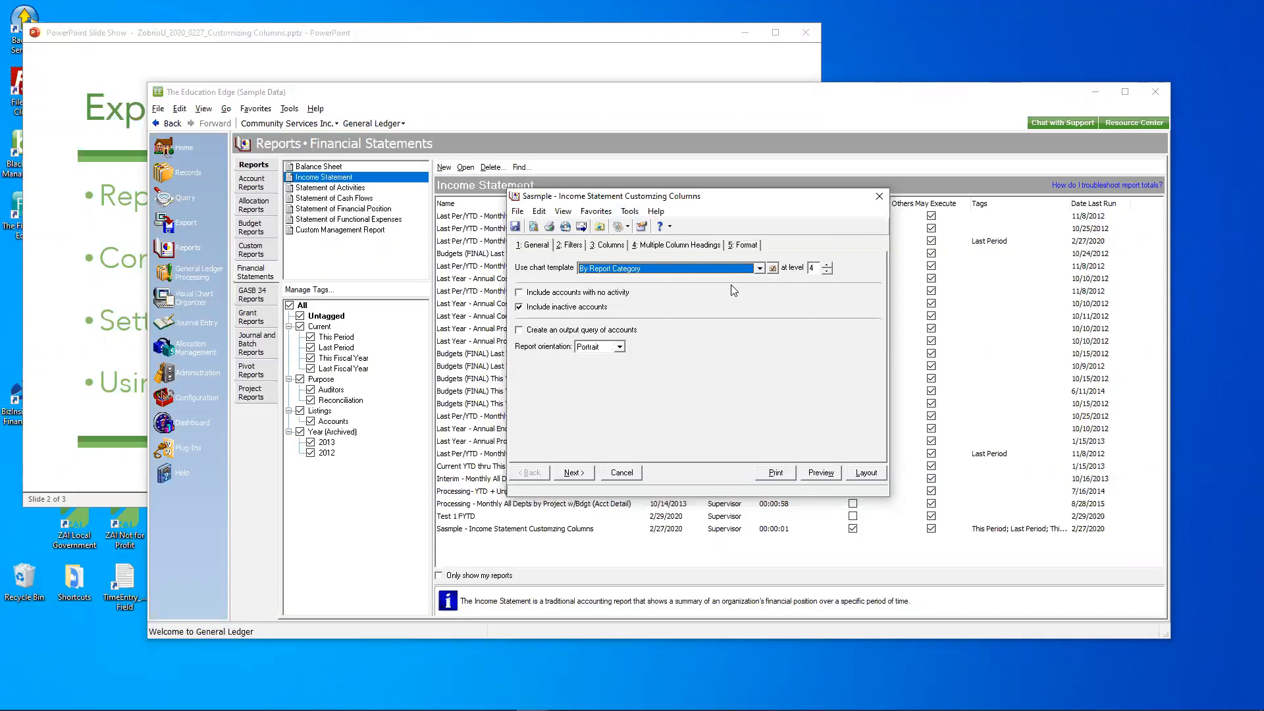
Step: Review the report's filters, columns and heading format settings, ending on its column definitions
{"action": "left_click", "coordinate": [570, 245]}
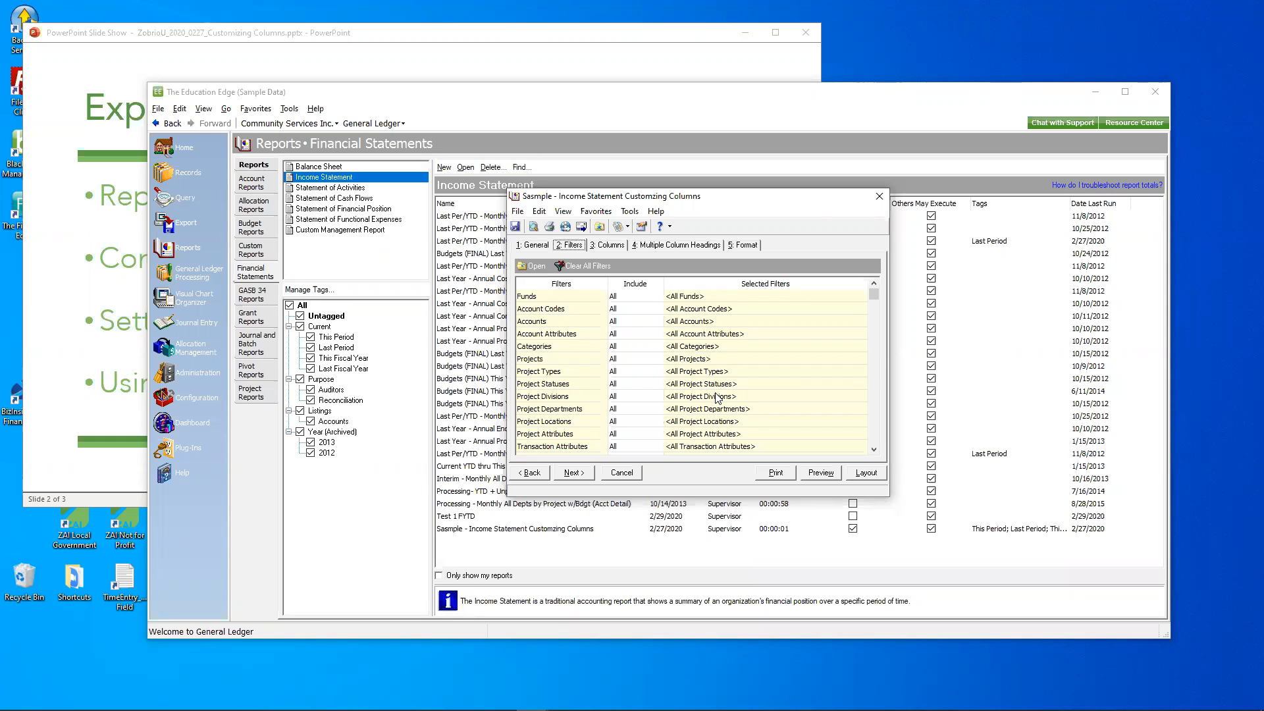
{"action": "left_click", "coordinate": [619, 245]}
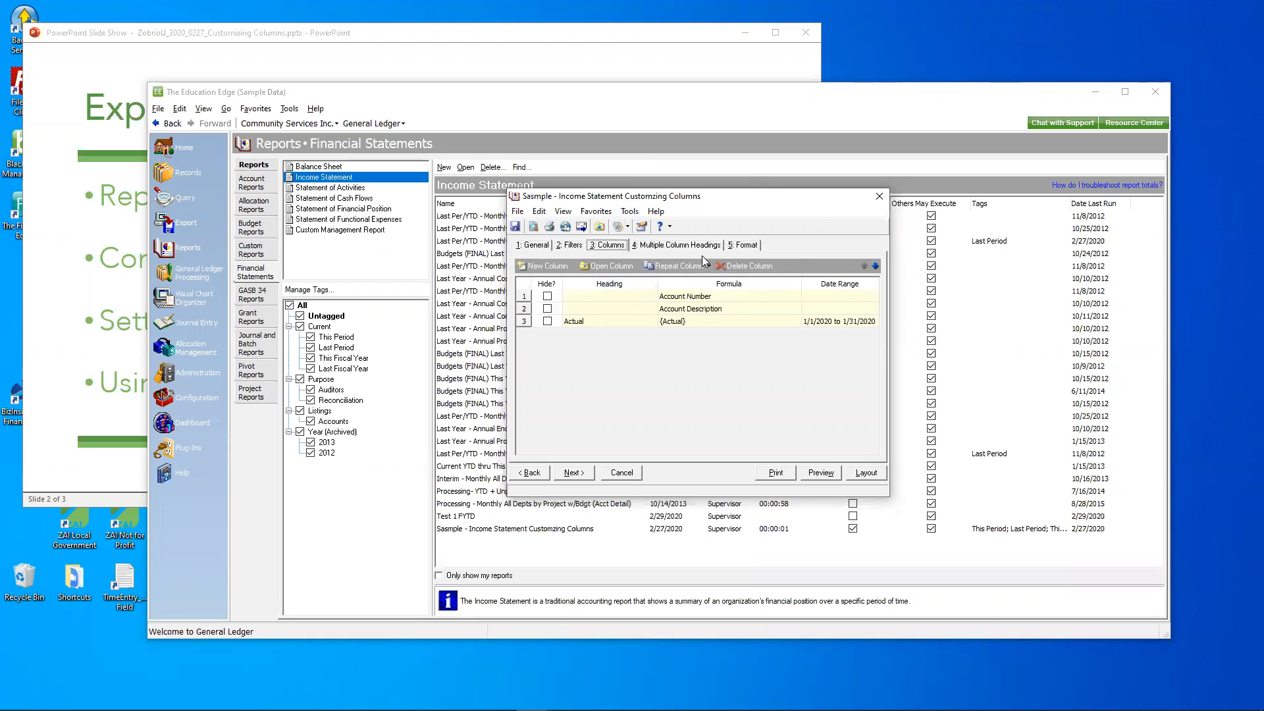
{"action": "left_click", "coordinate": [749, 248]}
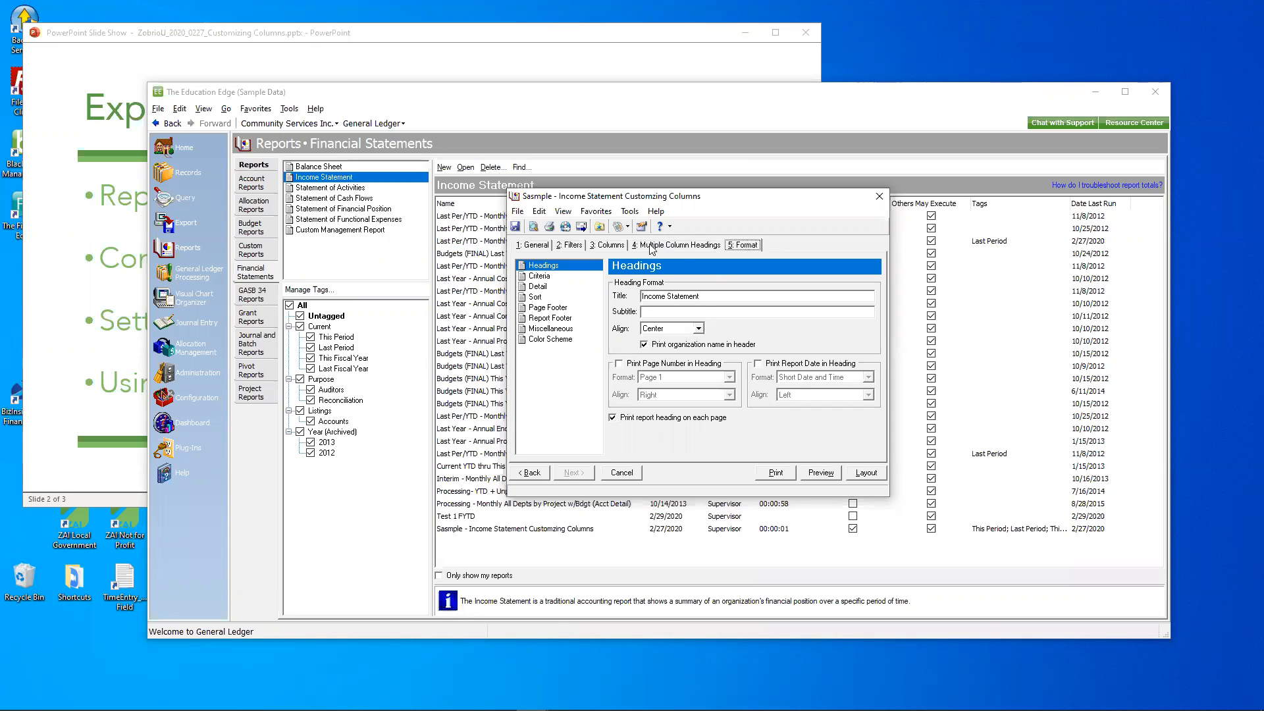
{"action": "left_click", "coordinate": [608, 245]}
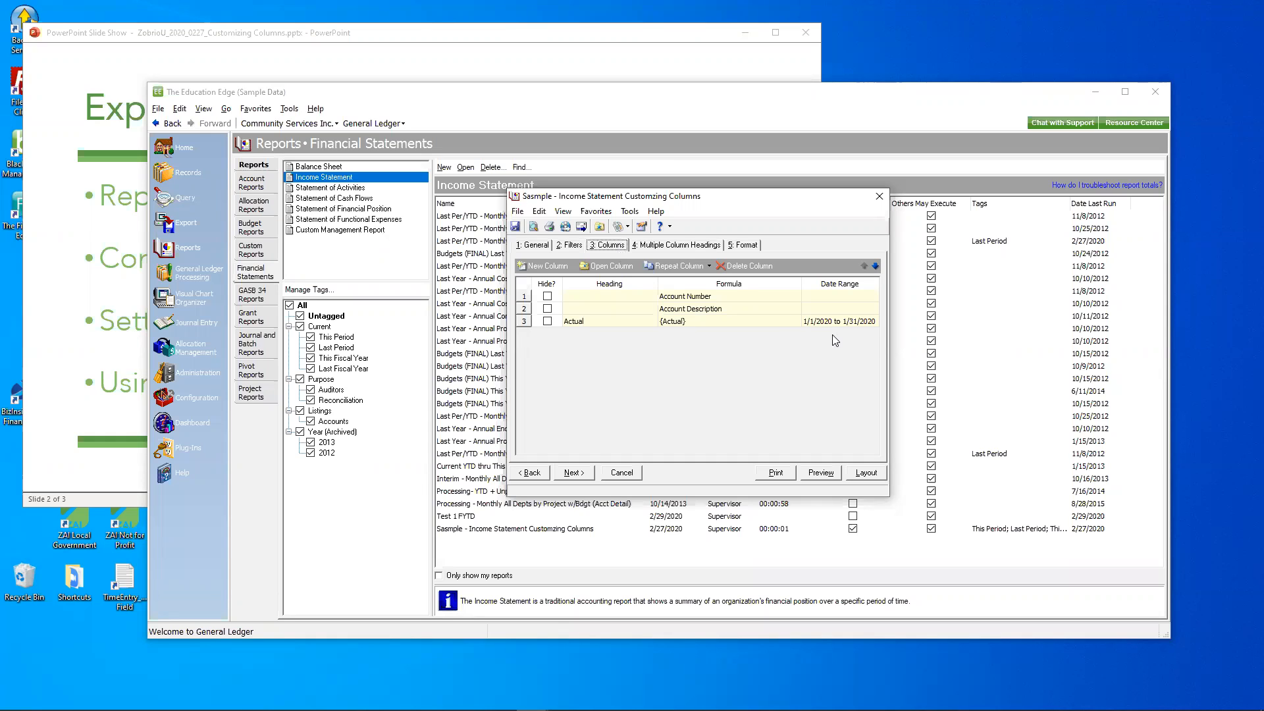
Step: Preview the income statement at 150% magnification and close the preview
{"action": "left_click", "coordinate": [831, 473]}
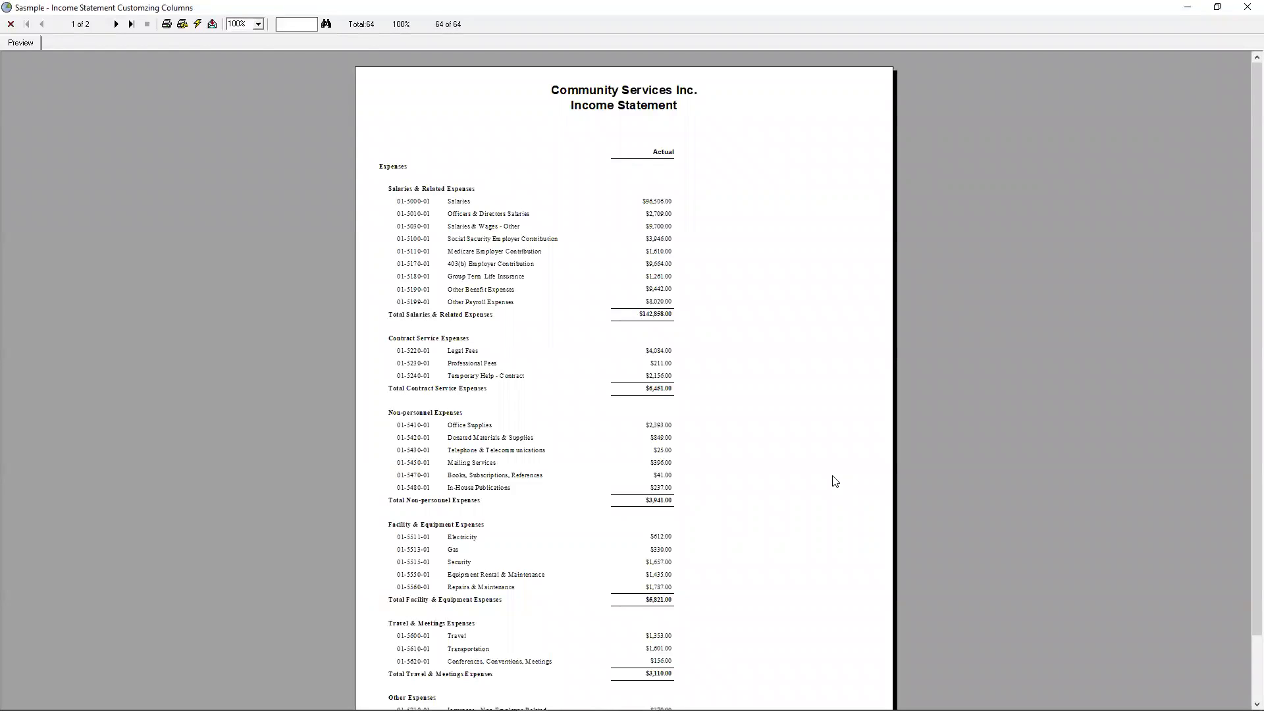
{"action": "left_click", "coordinate": [258, 25]}
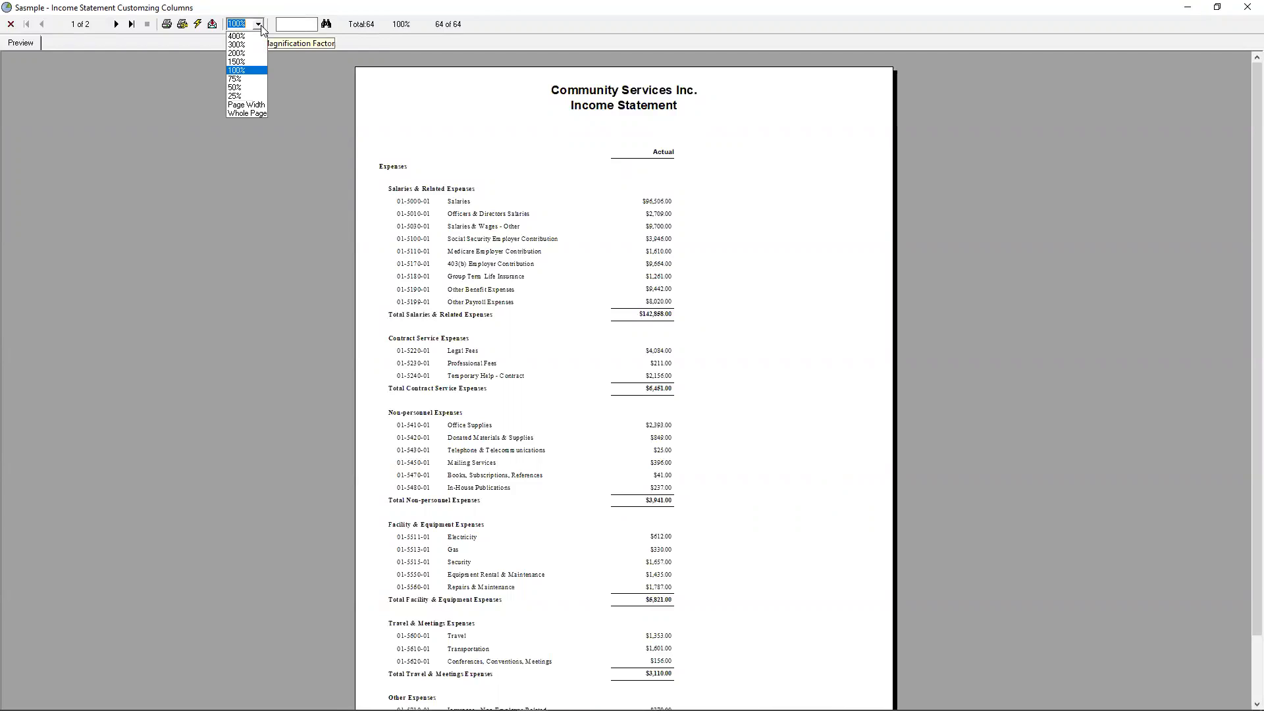
{"action": "left_click", "coordinate": [258, 56]}
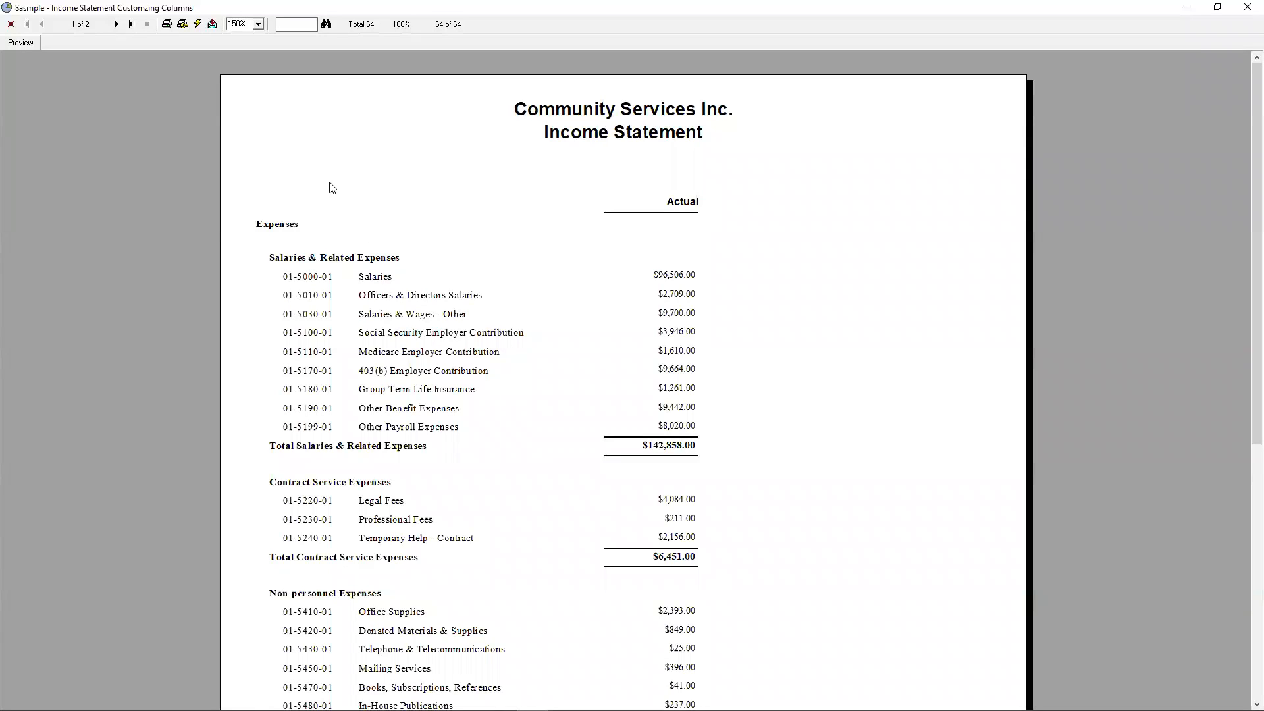
{"action": "left_click", "coordinate": [1246, 6]}
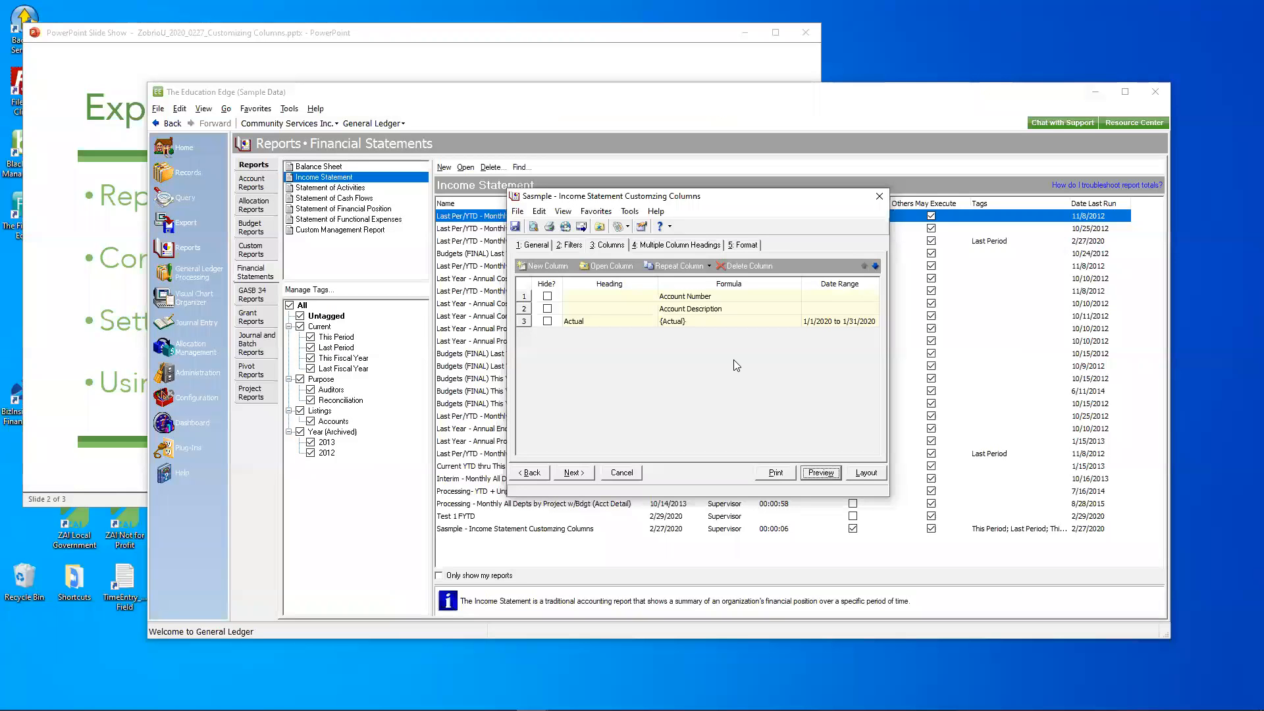
Step: Set the report's chart template to Default (All Accts)
{"action": "left_click", "coordinate": [534, 245]}
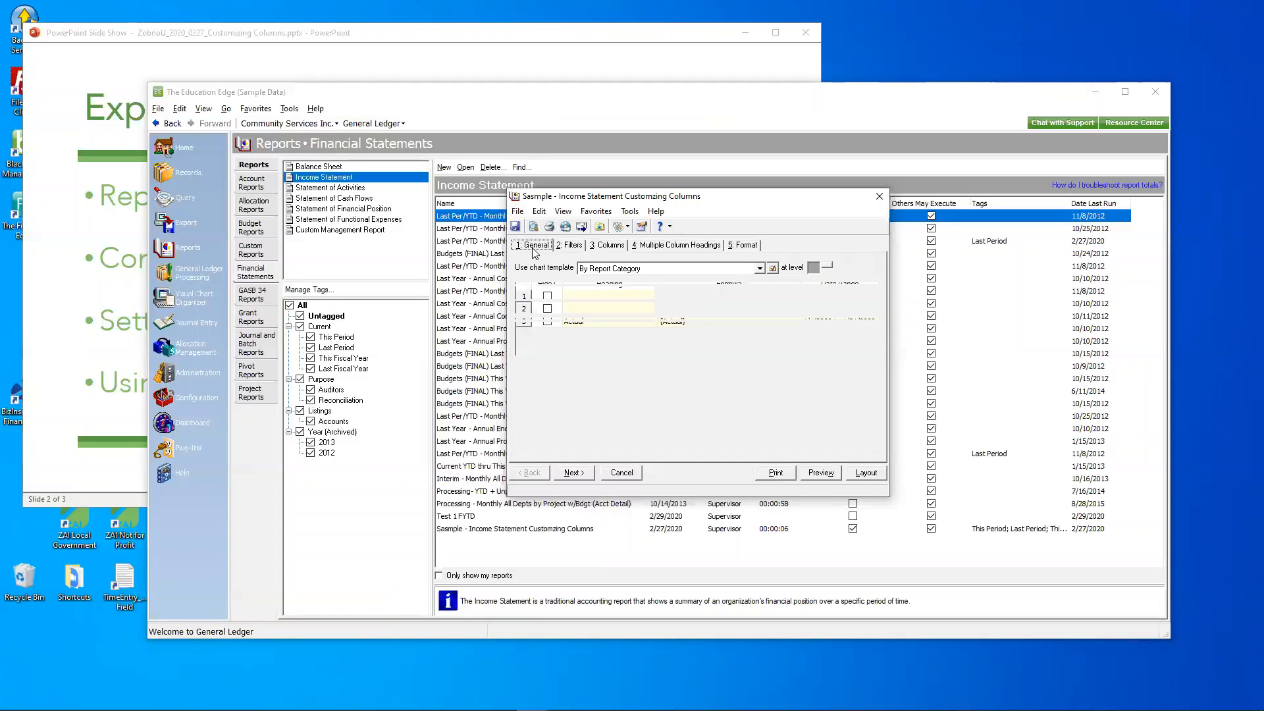
{"action": "left_click", "coordinate": [678, 268]}
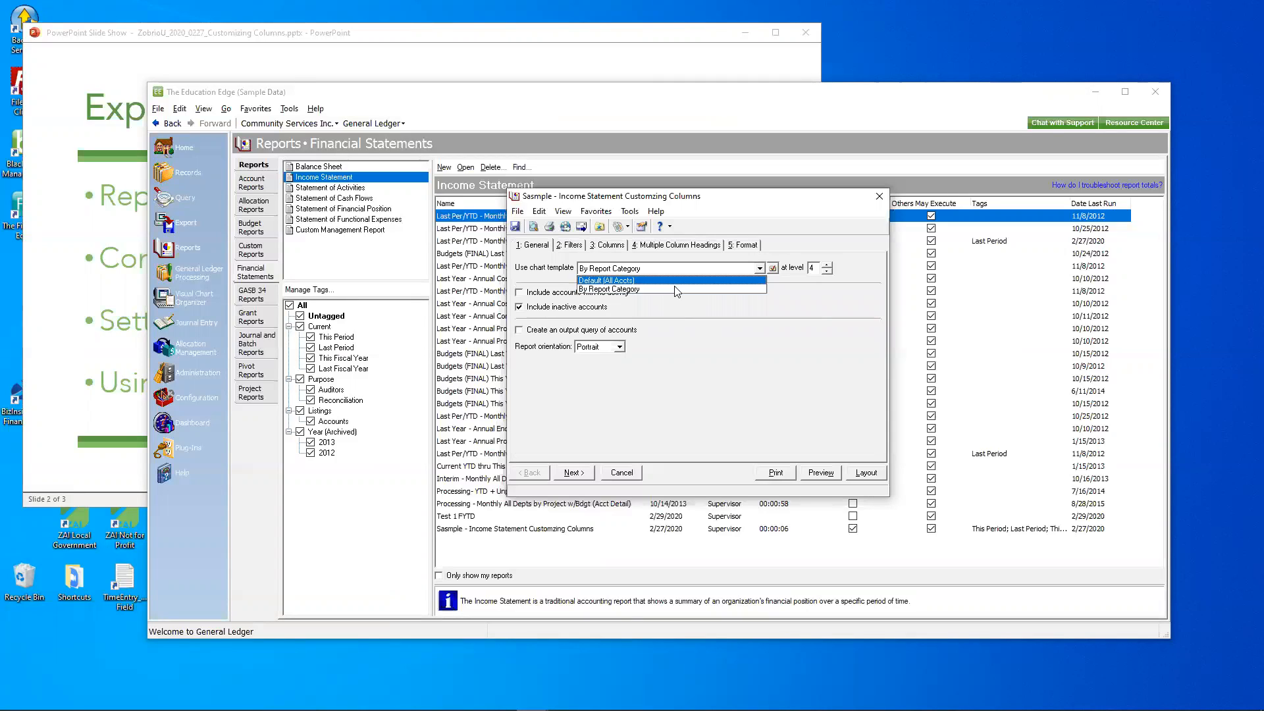
{"action": "left_click", "coordinate": [675, 282]}
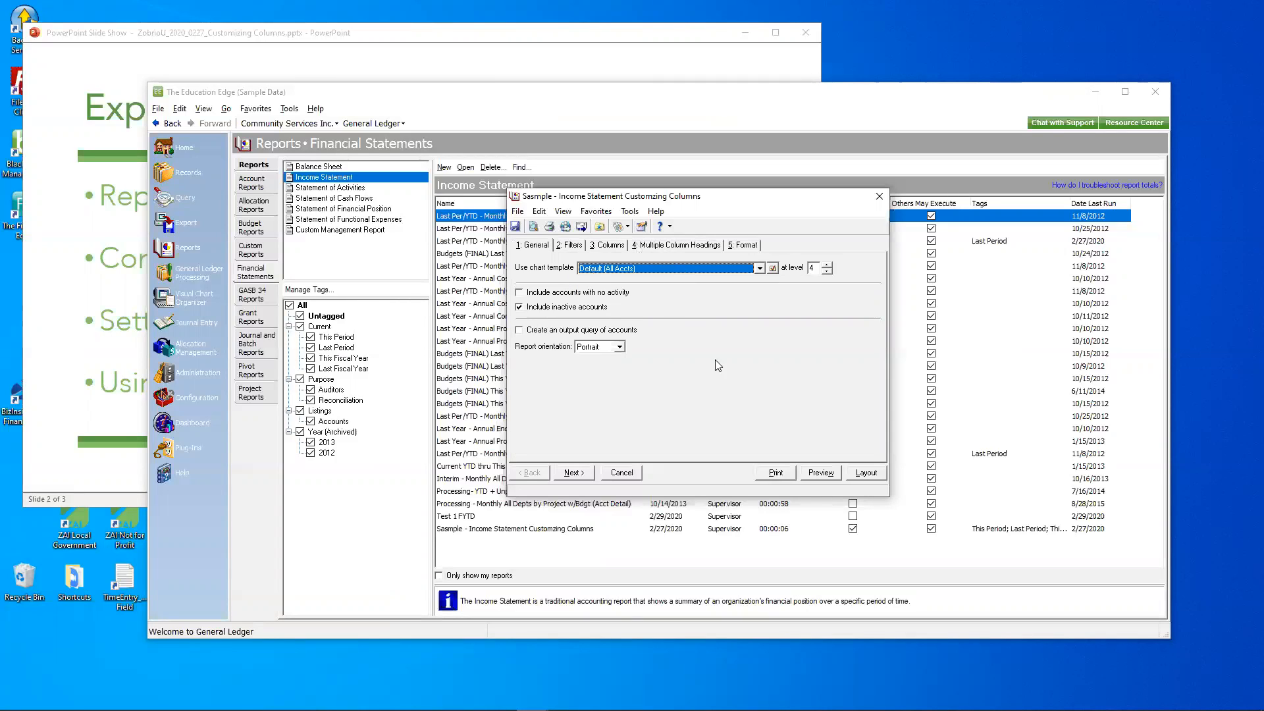
Step: Preview the all-accounts income statement at 150%, review it down to the net surplus/(deficit) line, and close the preview
{"action": "left_click", "coordinate": [828, 472]}
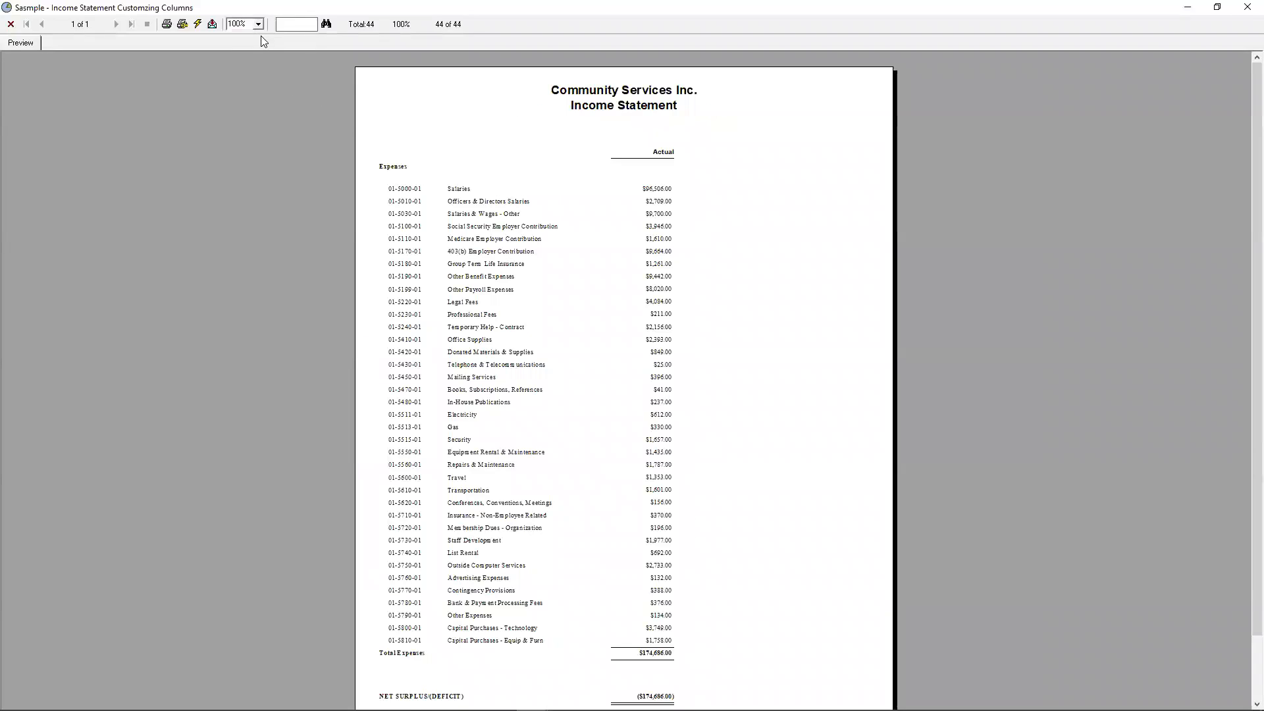
{"action": "left_click", "coordinate": [258, 24]}
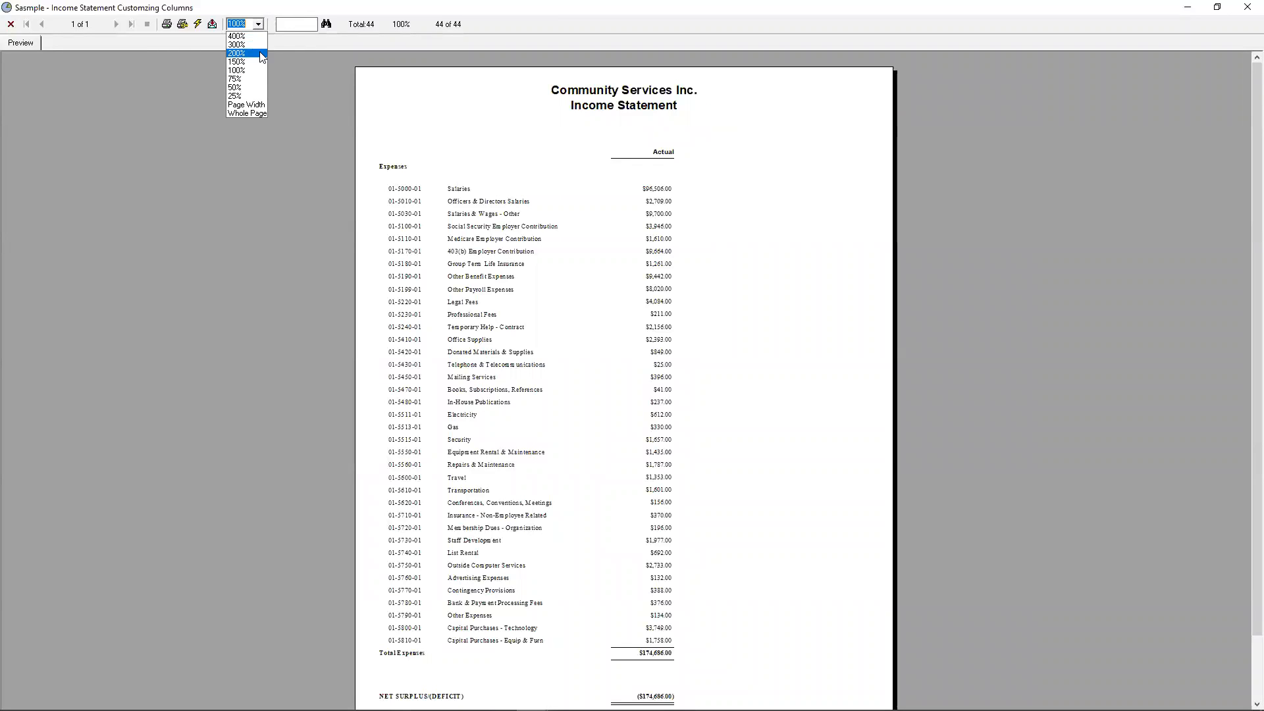
{"action": "left_click", "coordinate": [256, 63]}
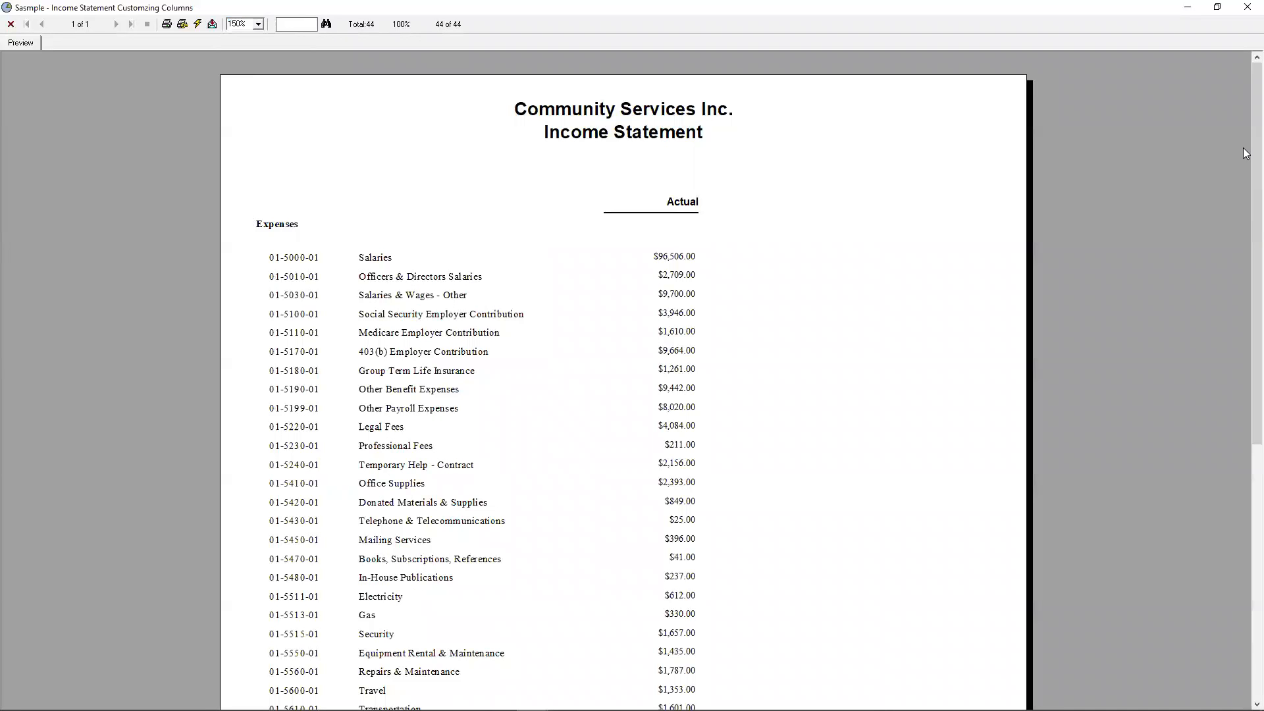
{"action": "scroll", "coordinate": [1244, 360], "scroll_direction": "down", "scroll_amount": 3}
{"action": "scroll", "coordinate": [1243, 361], "scroll_direction": "down", "scroll_amount": 2}
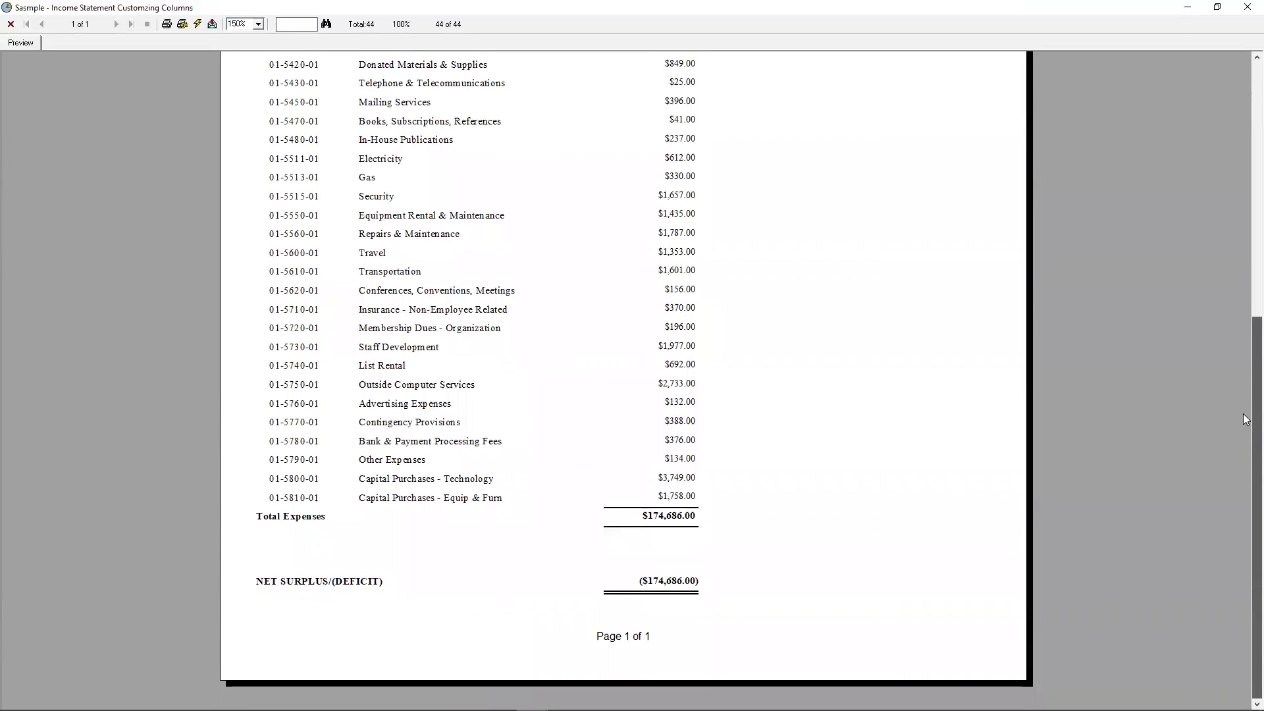
{"action": "scroll", "coordinate": [1240, 197], "scroll_direction": "up", "scroll_amount": 5}
{"action": "scroll", "coordinate": [1241, 197], "scroll_direction": "down", "scroll_amount": 1}
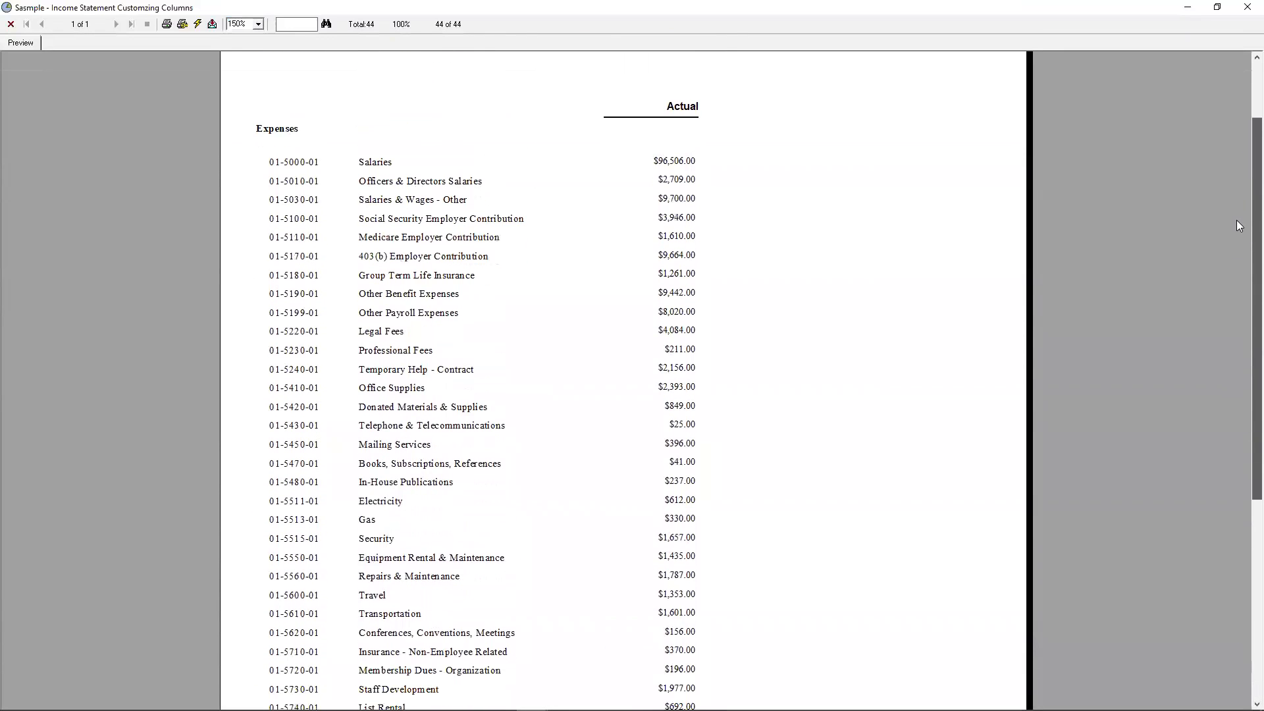
{"action": "scroll", "coordinate": [1241, 198], "scroll_direction": "up", "scroll_amount": 1}
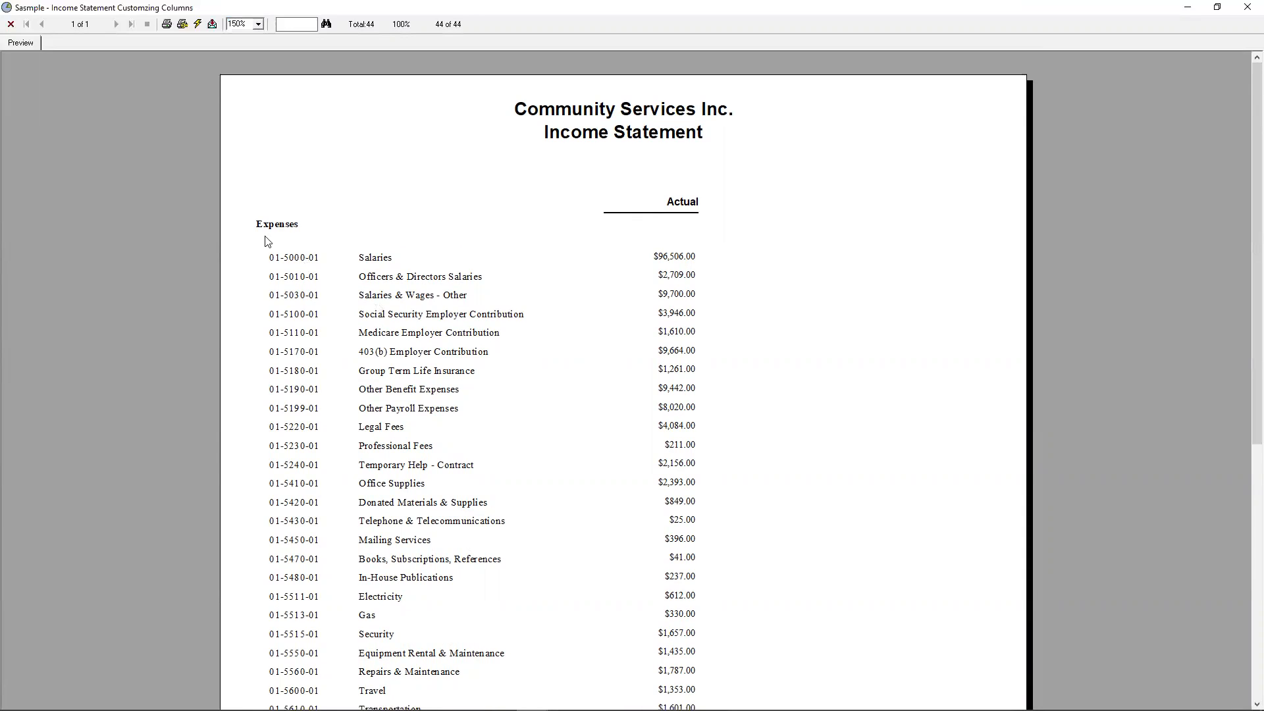
{"action": "left_click", "coordinate": [1248, 7]}
Step: Set the chart template to By Report Category and check the grouped income statement in a 150% preview
{"action": "left_click", "coordinate": [626, 275]}
{"action": "left_click", "coordinate": [629, 287]}
{"action": "left_click", "coordinate": [830, 476]}
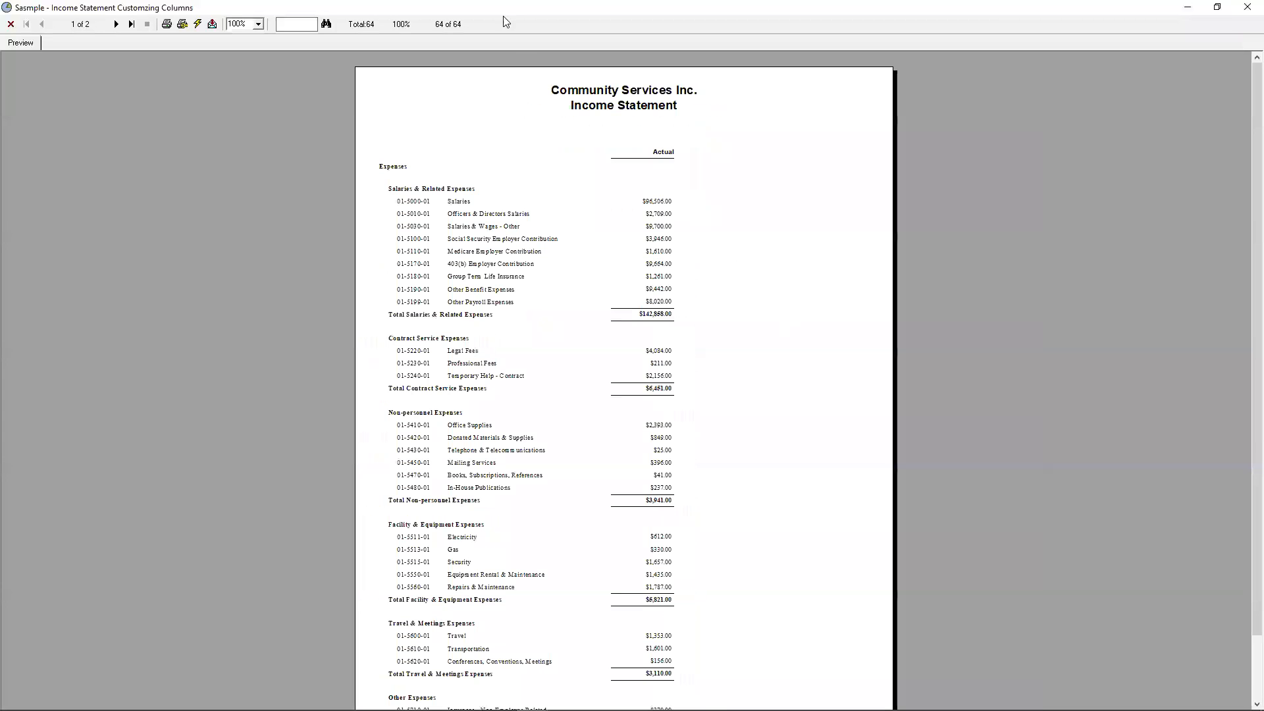
{"action": "left_click", "coordinate": [258, 24]}
{"action": "left_click", "coordinate": [246, 60]}
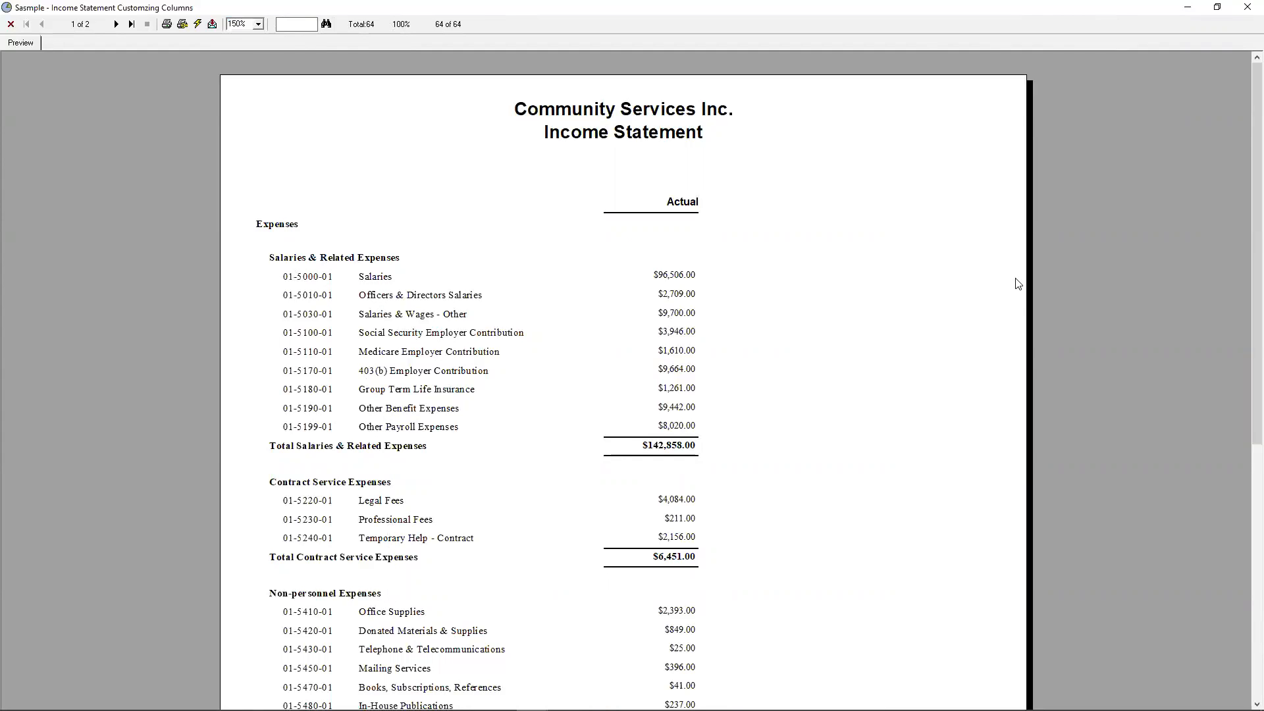
{"action": "left_click", "coordinate": [1246, 8]}
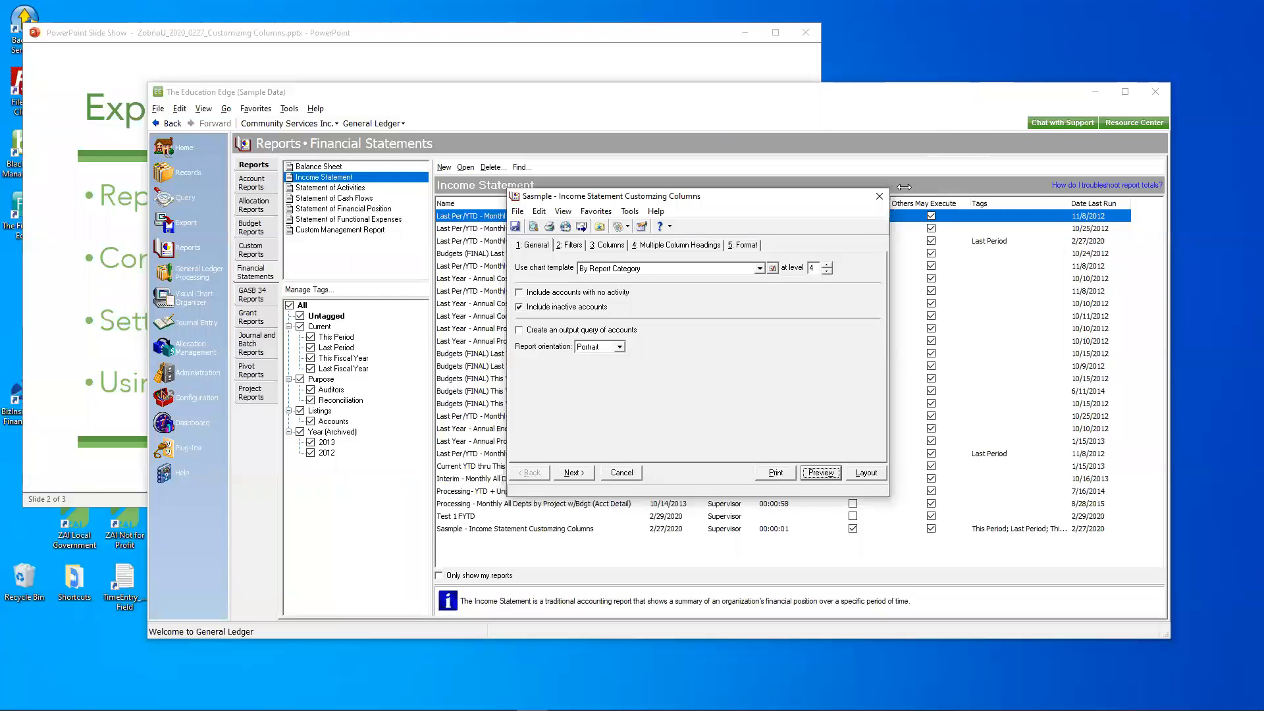
Step: Set the chart template level to 2 and check the summarized income statement in a 150% preview
{"action": "left_click", "coordinate": [827, 271]}
{"action": "left_click", "coordinate": [827, 271]}
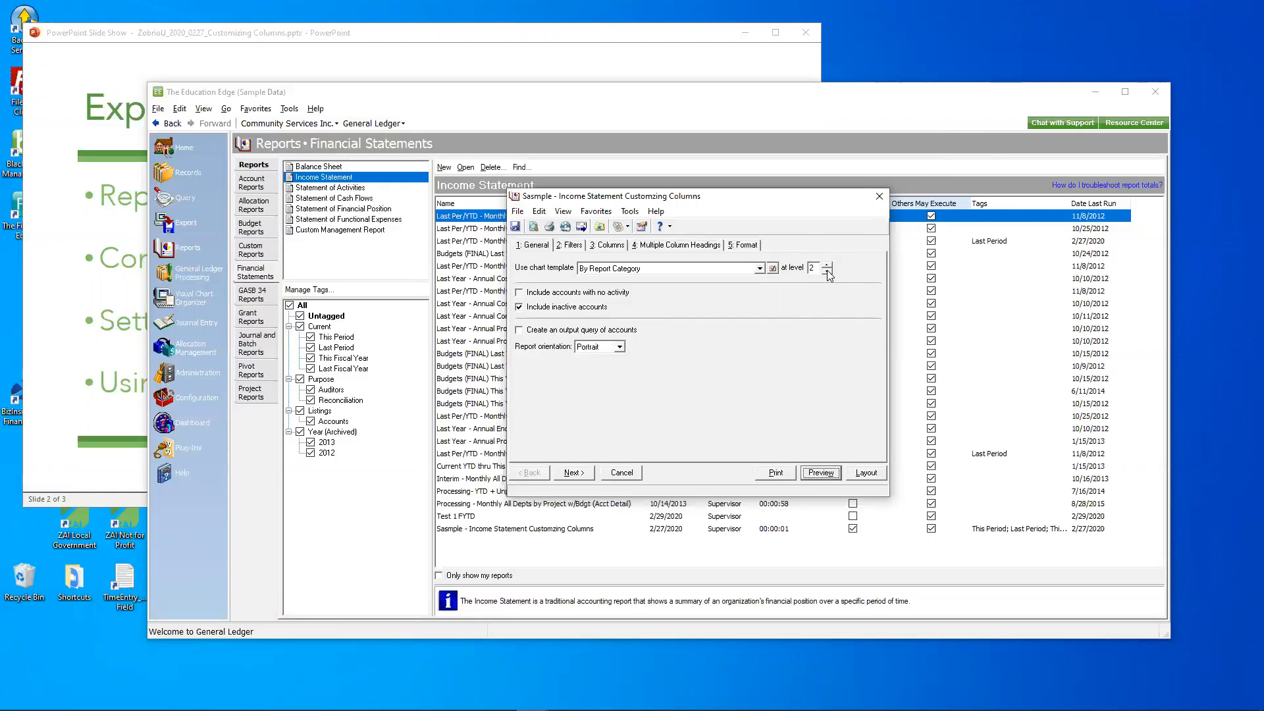
{"action": "left_click", "coordinate": [821, 472]}
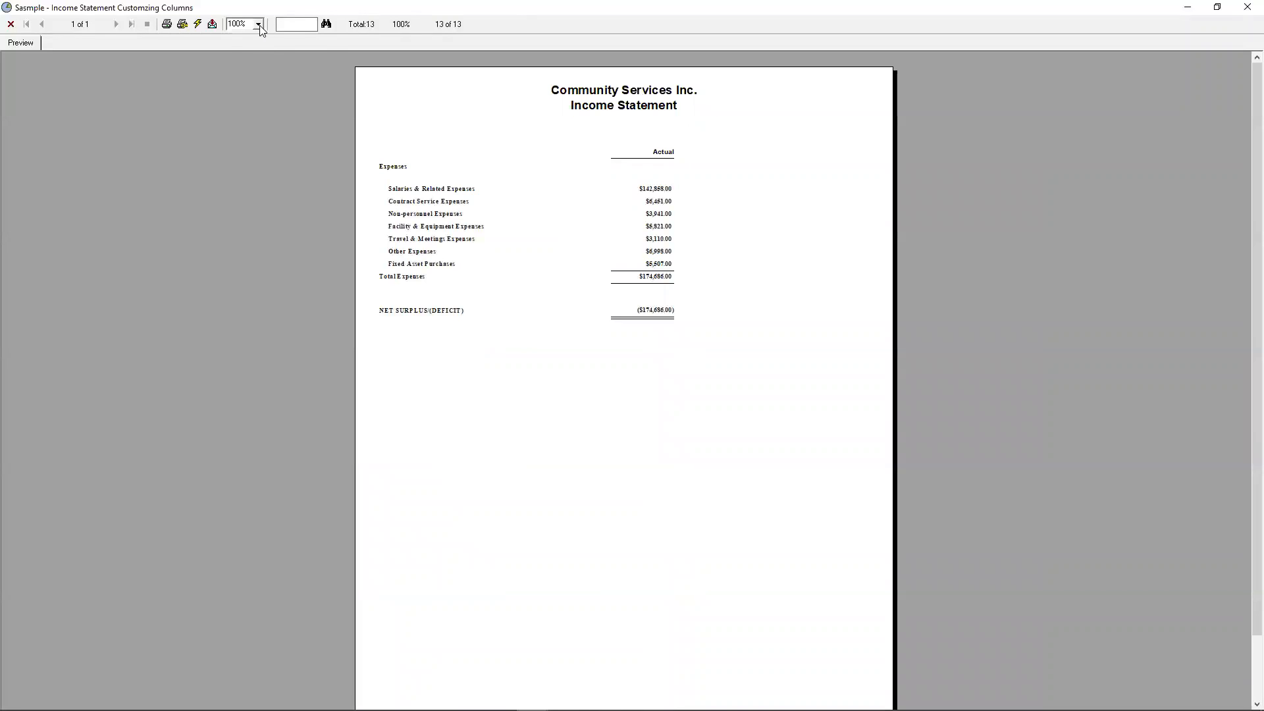
{"action": "left_click", "coordinate": [259, 24]}
{"action": "left_click", "coordinate": [245, 64]}
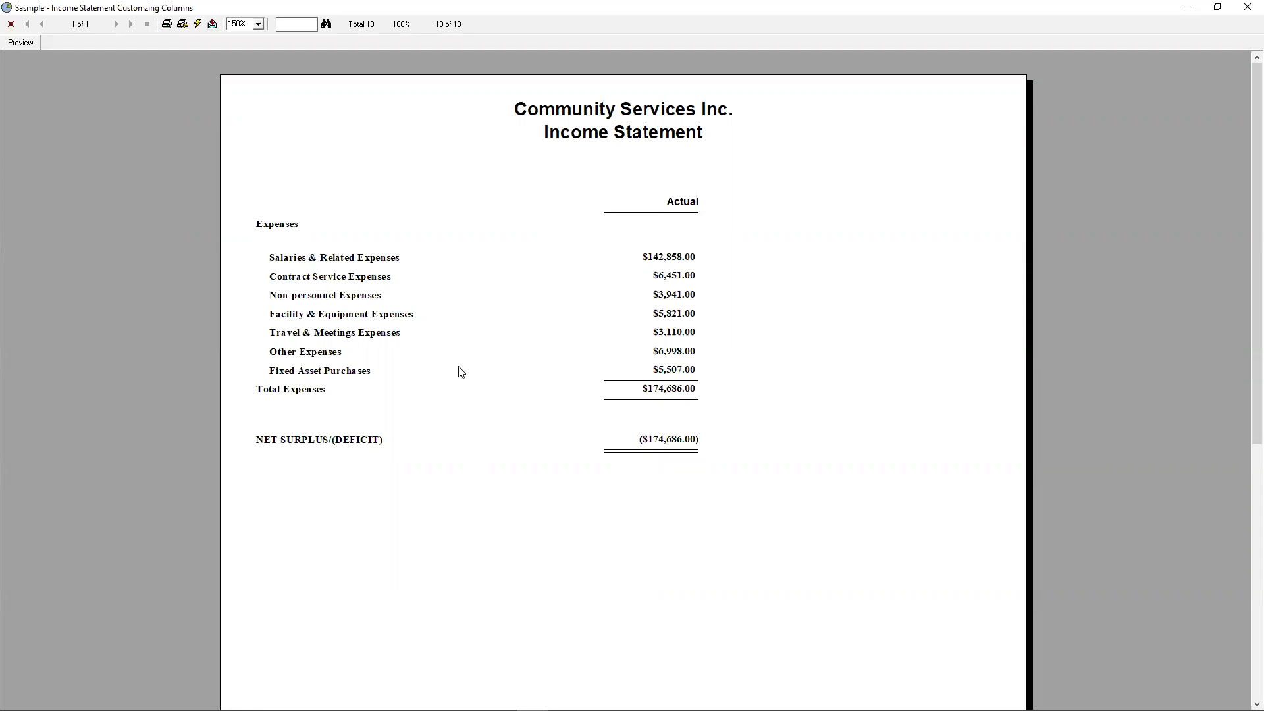
{"action": "left_click", "coordinate": [1245, 11]}
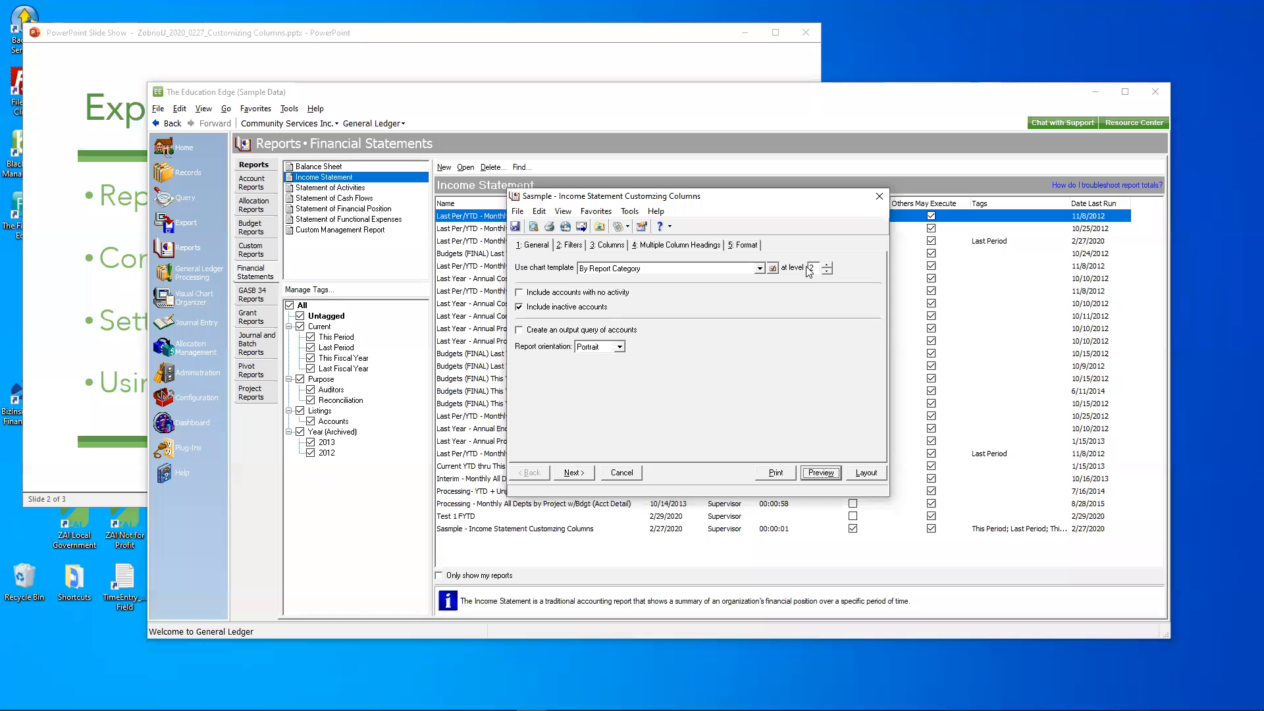
Step: Set the chart template level to 4 and check the detailed income statement in a 150% preview
{"action": "left_click", "coordinate": [827, 264]}
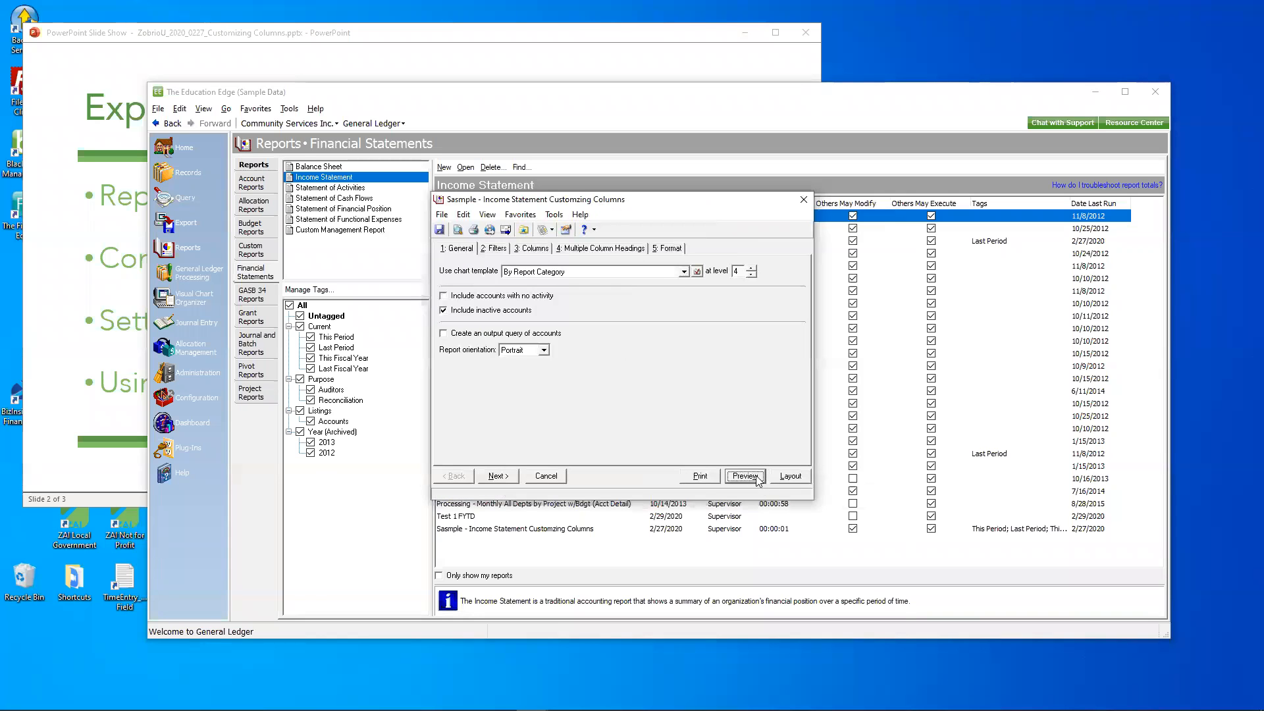
{"action": "left_click", "coordinate": [754, 475]}
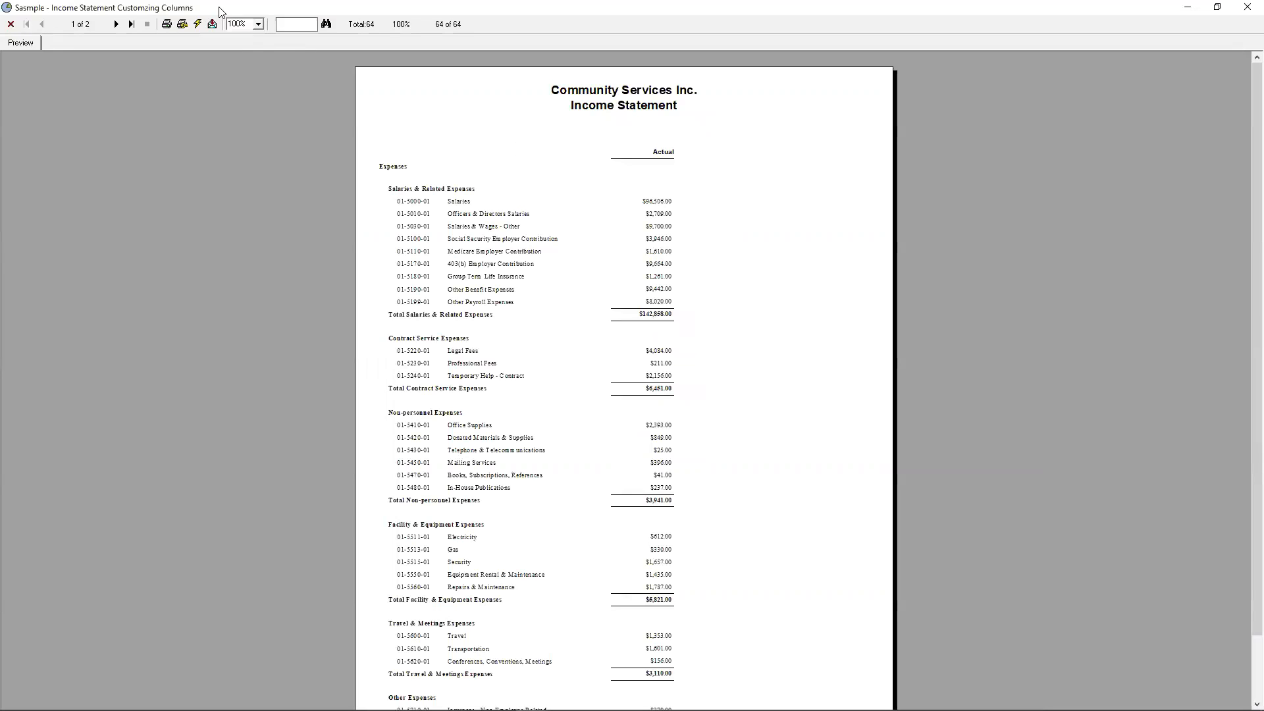
{"action": "left_click", "coordinate": [258, 24]}
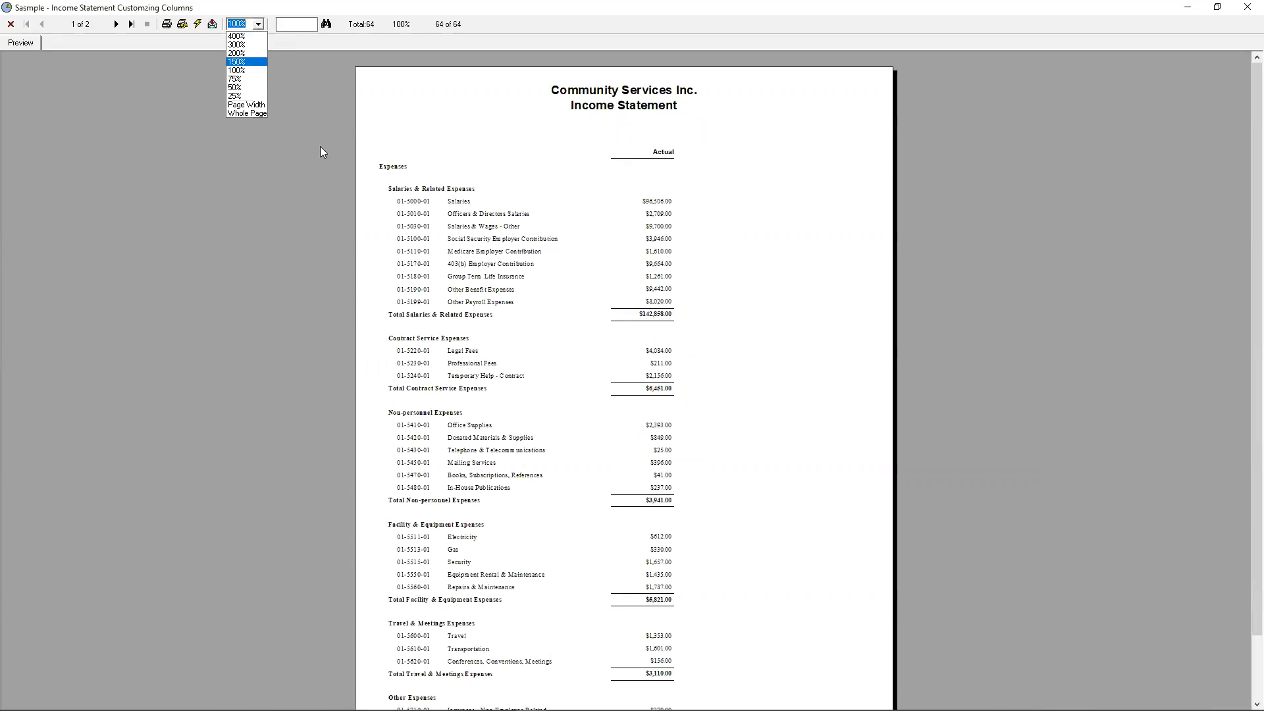
{"action": "left_click", "coordinate": [258, 73]}
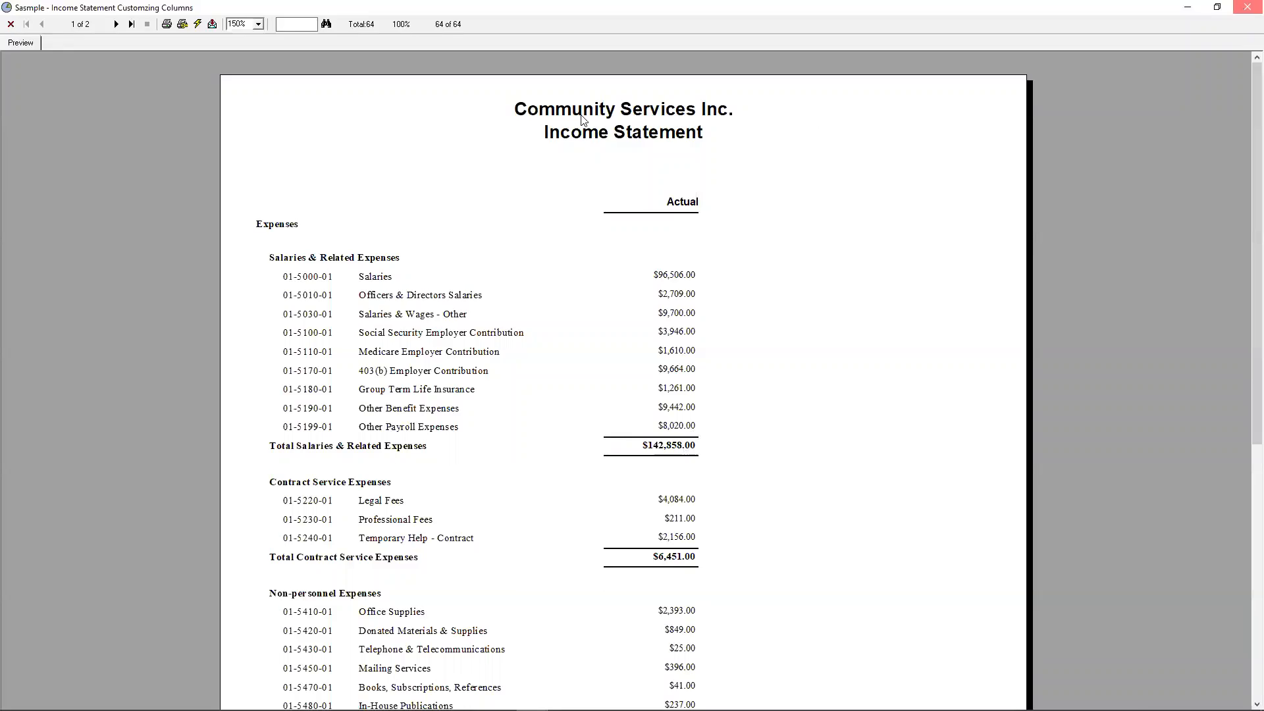
{"action": "key", "text": "Escape"}
Step: Open the Account Number column from the report's column definitions and review the fields it can display
{"action": "left_click", "coordinate": [533, 249]}
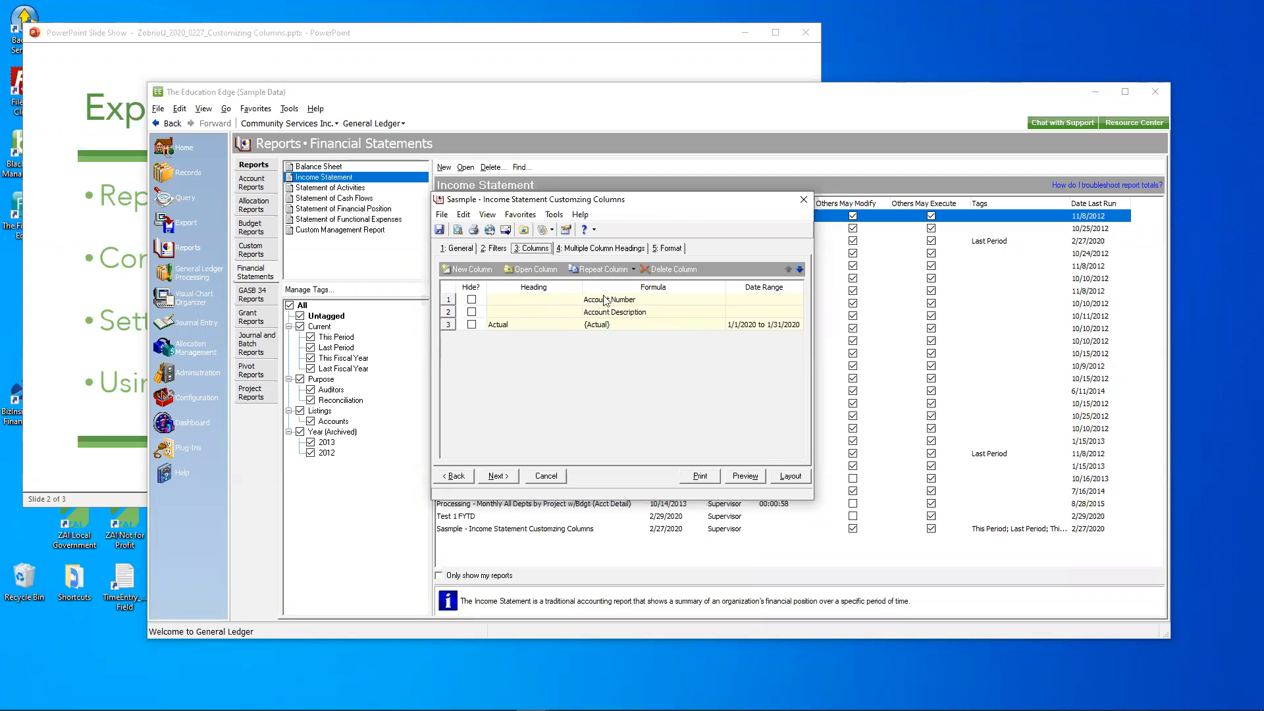
{"action": "left_click", "coordinate": [448, 302]}
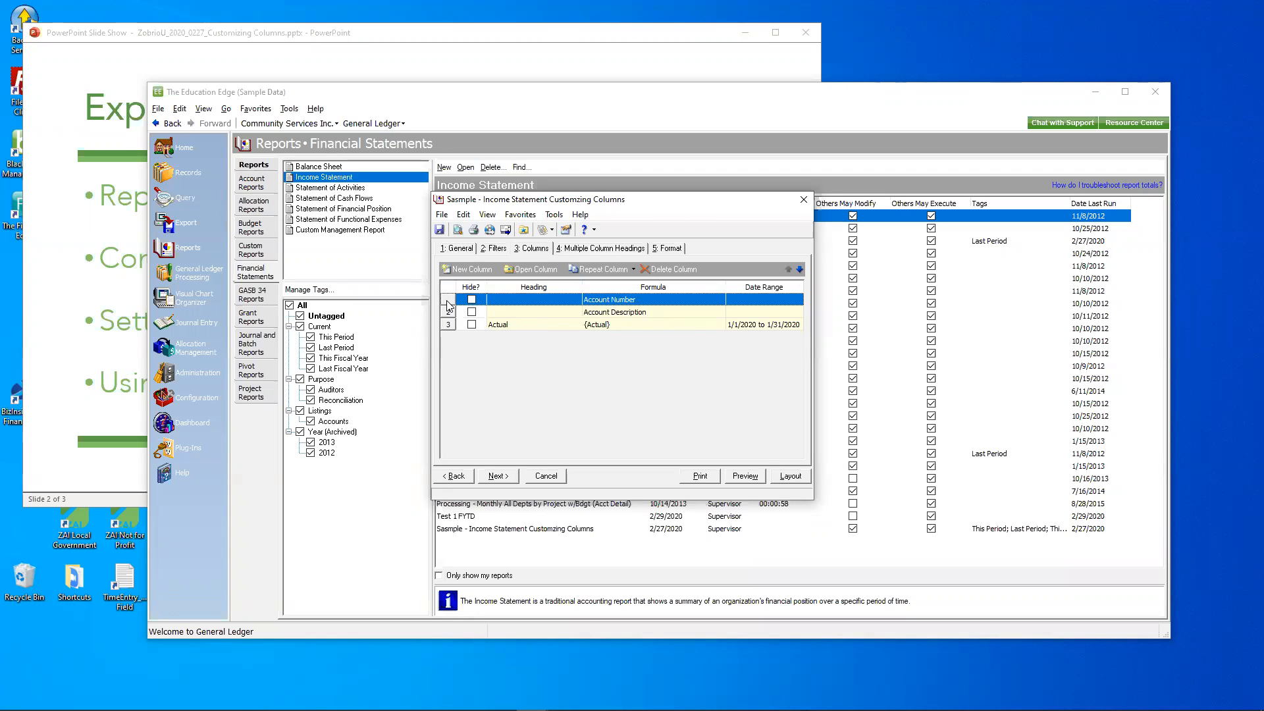
{"action": "right_click", "coordinate": [449, 304]}
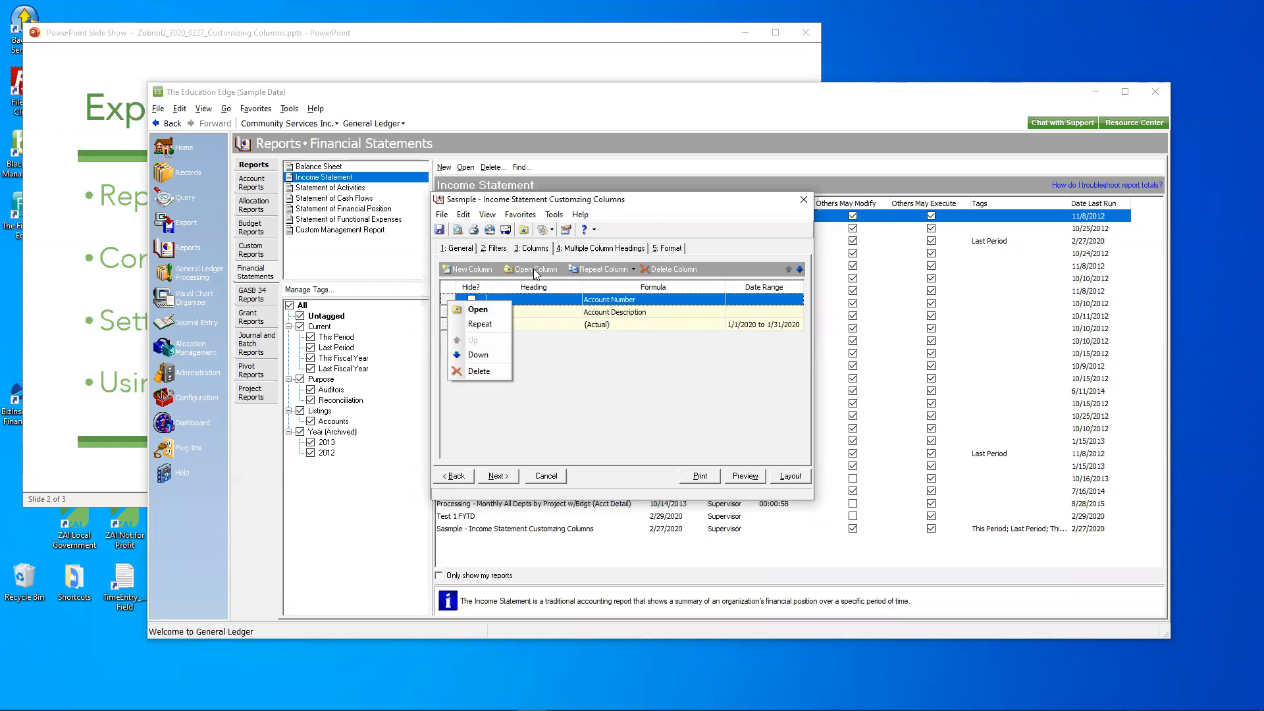
{"action": "left_click", "coordinate": [471, 310]}
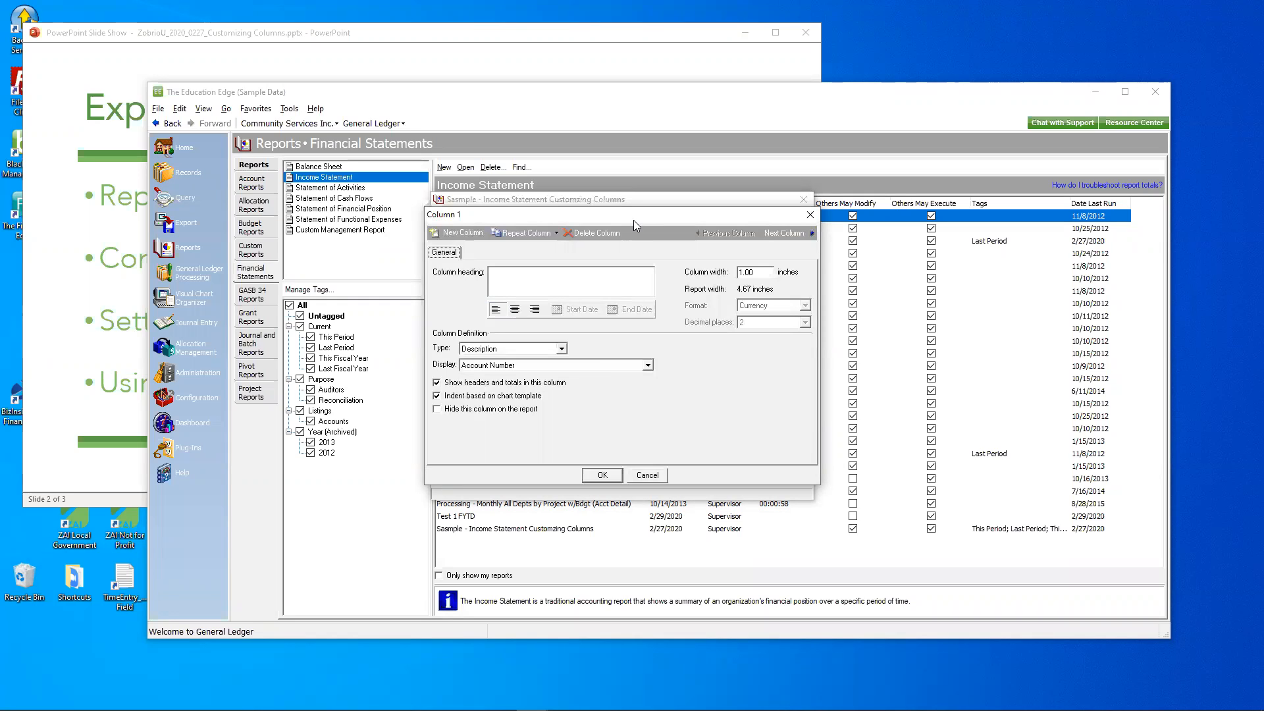
{"action": "left_click_drag", "start_coordinate": [633, 220], "coordinate": [869, 222]}
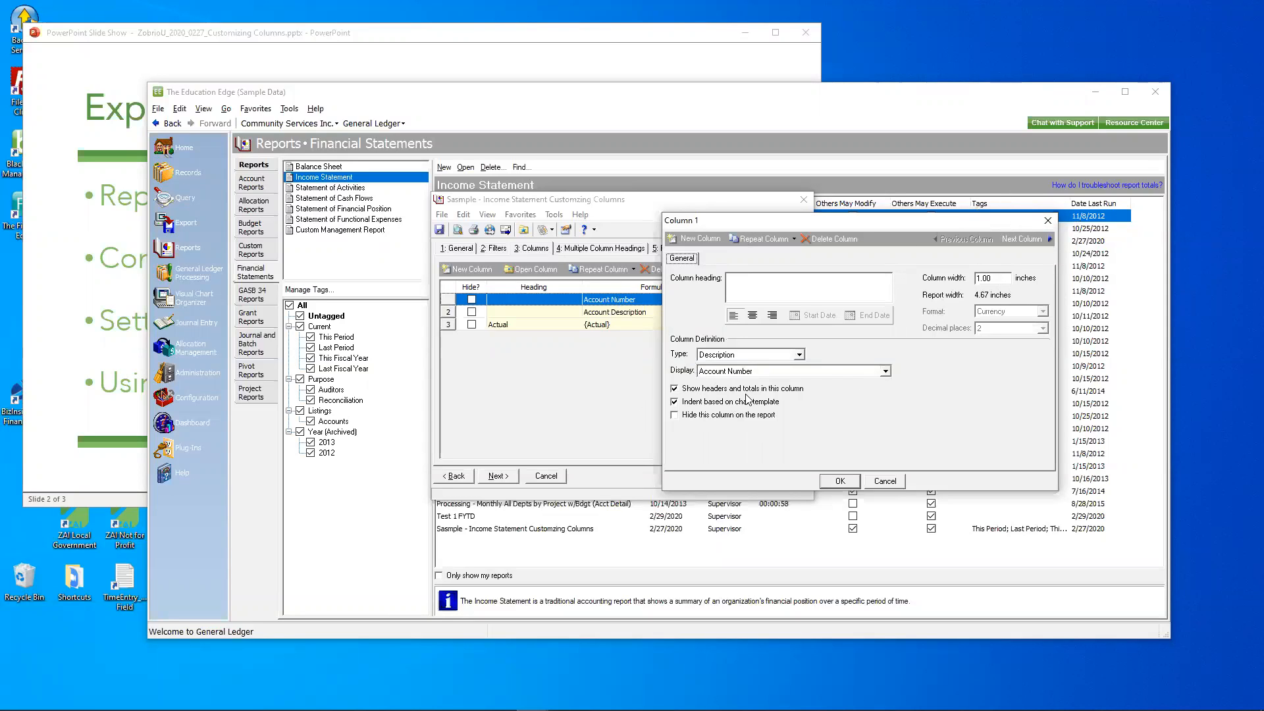
{"action": "left_click", "coordinate": [821, 372]}
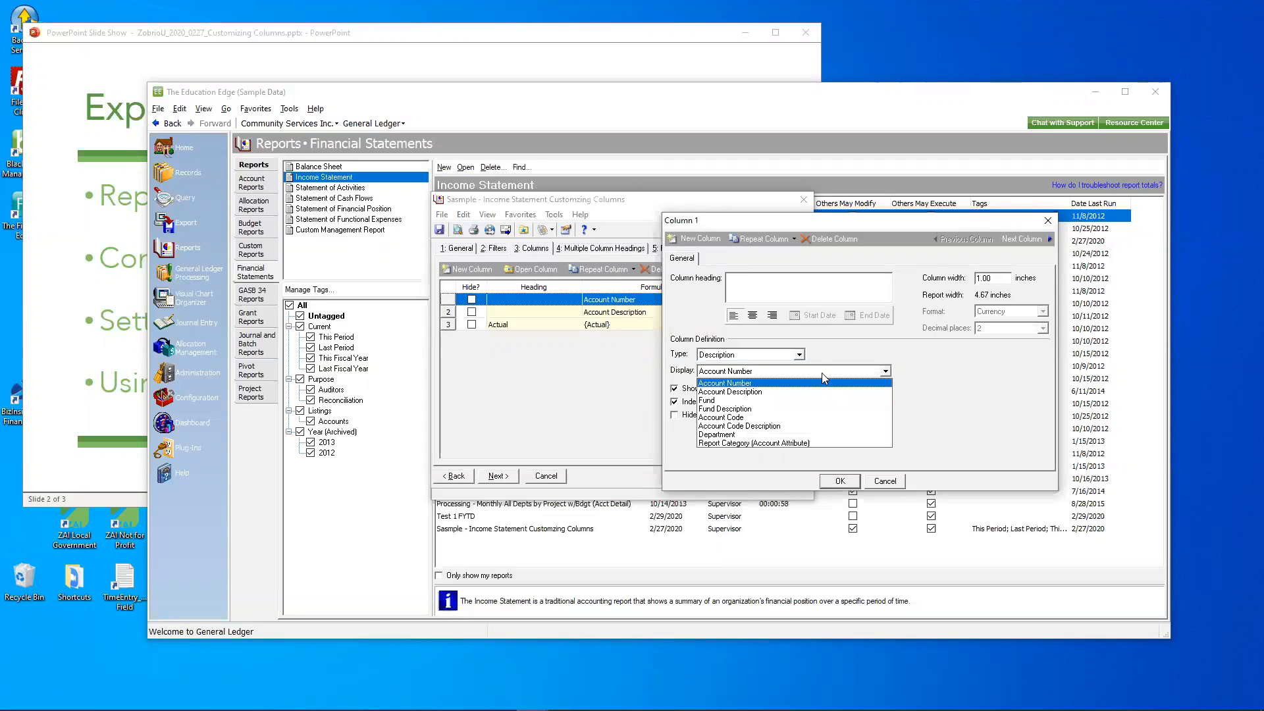
{"action": "left_click", "coordinate": [821, 373]}
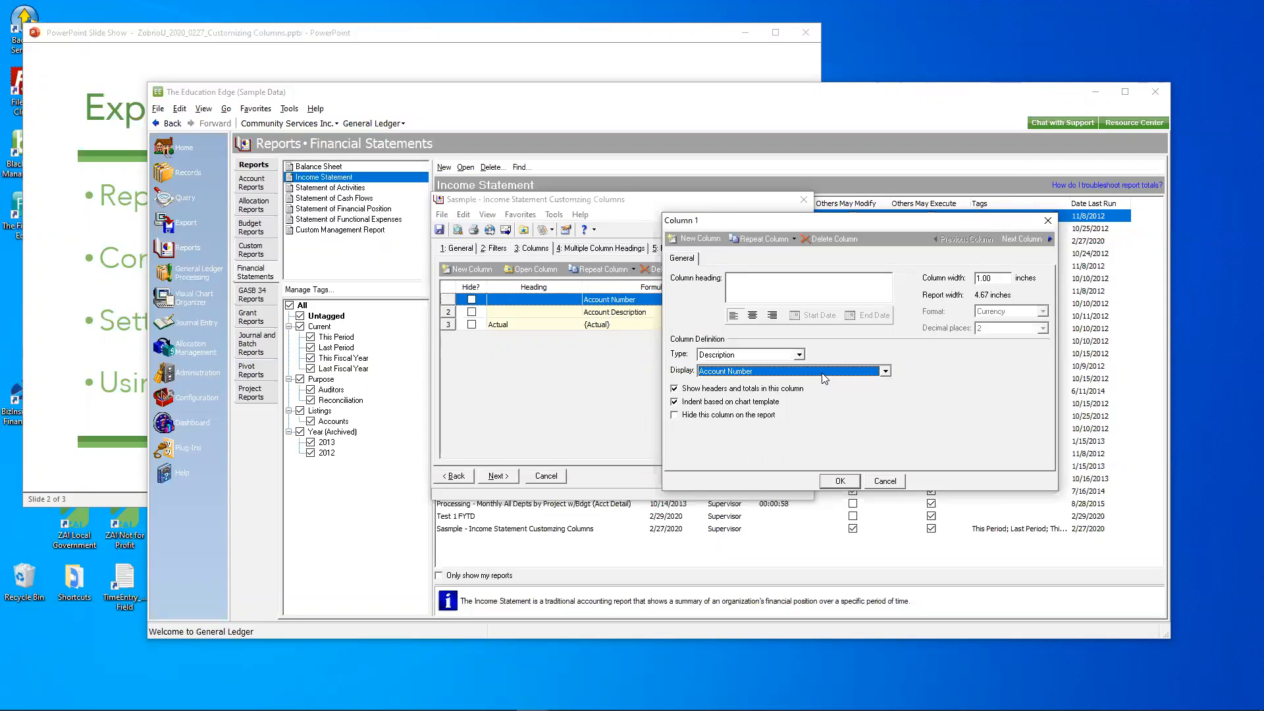
Step: Go to column 3 and add {Start Date} and - {End Date} lines below Actual in its heading
{"action": "left_click", "coordinate": [1017, 240]}
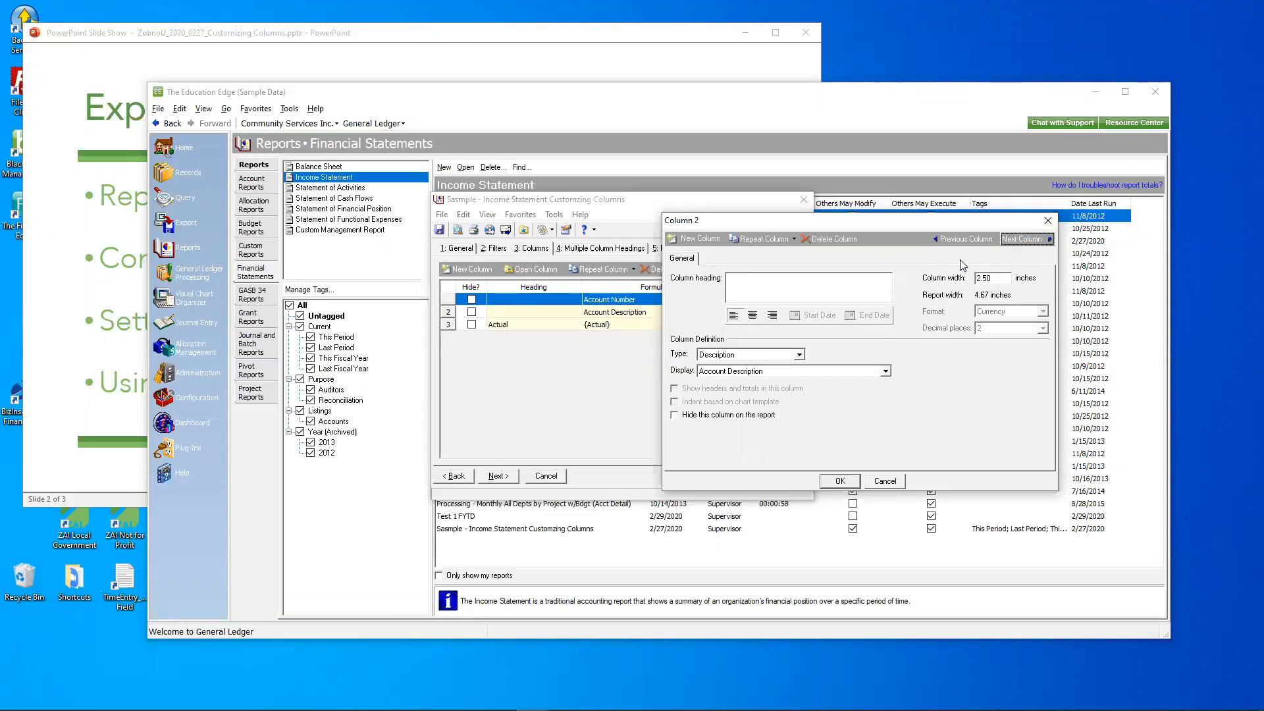
{"action": "left_click", "coordinate": [1018, 240]}
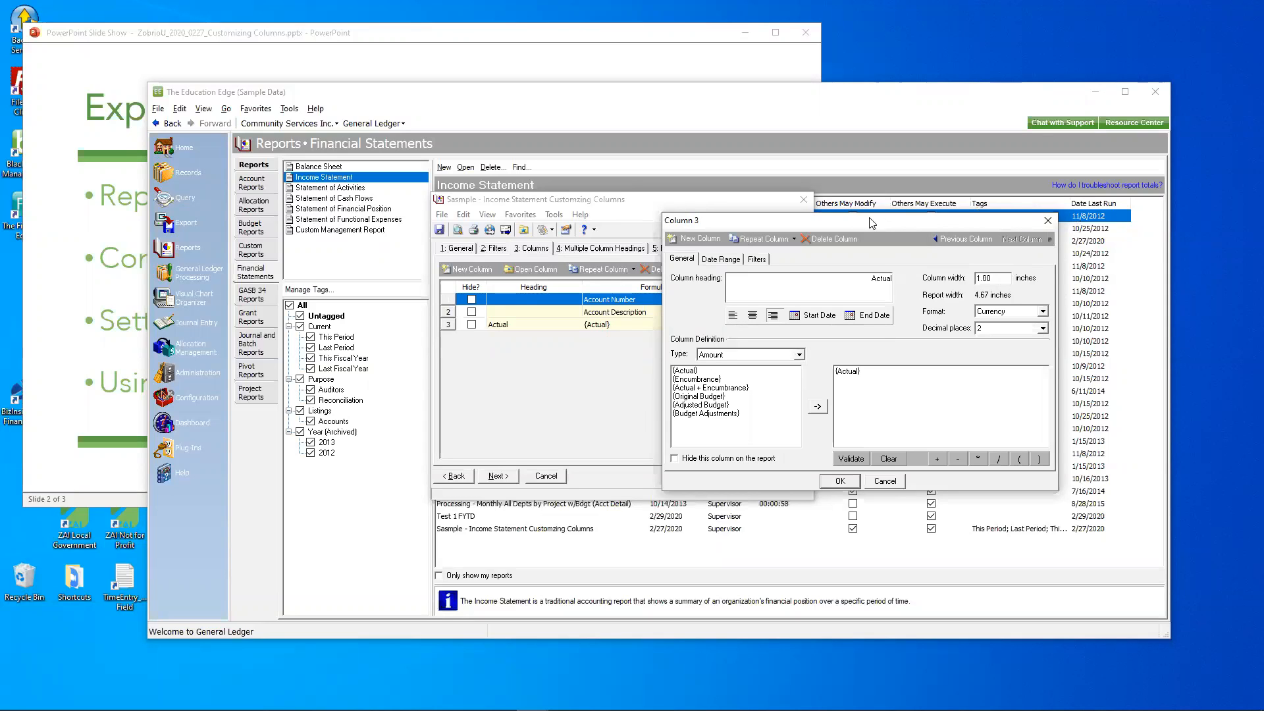
{"action": "left_click_drag", "start_coordinate": [858, 217], "coordinate": [853, 211]}
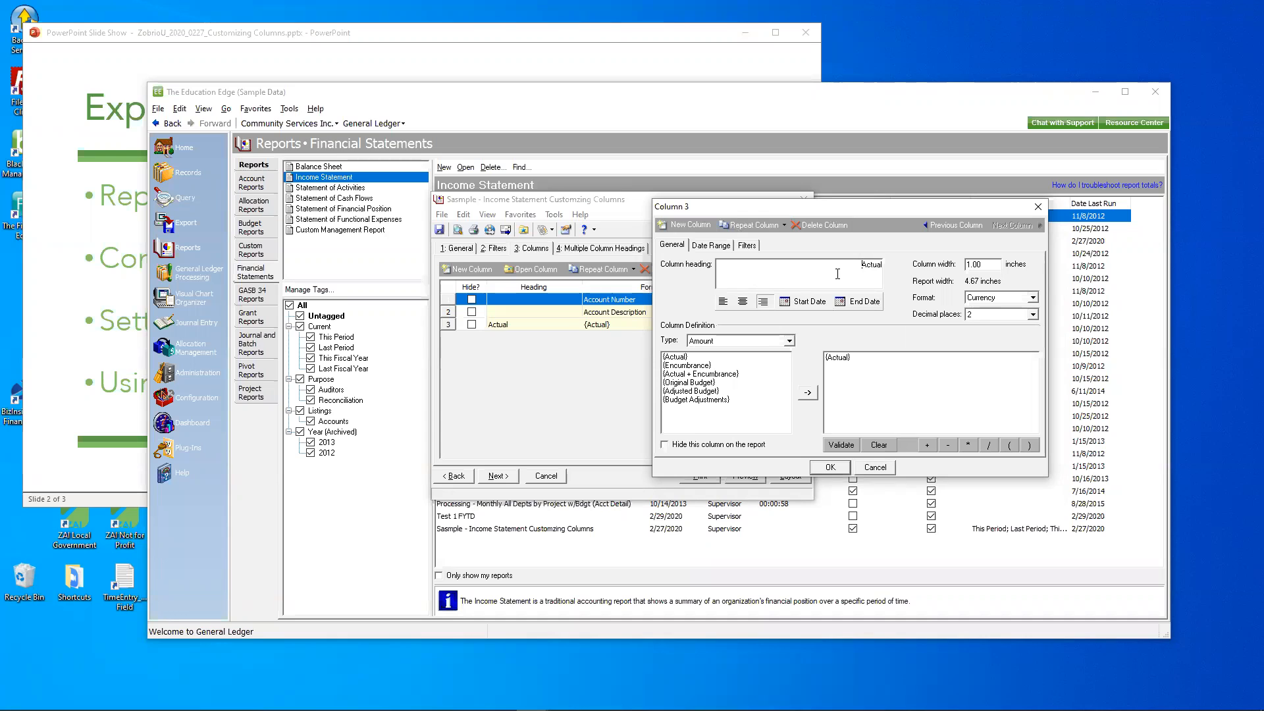
{"action": "left_click_drag", "start_coordinate": [850, 266], "coordinate": [882, 264]}
{"action": "left_click", "coordinate": [876, 278]}
{"action": "left_click", "coordinate": [798, 306]}
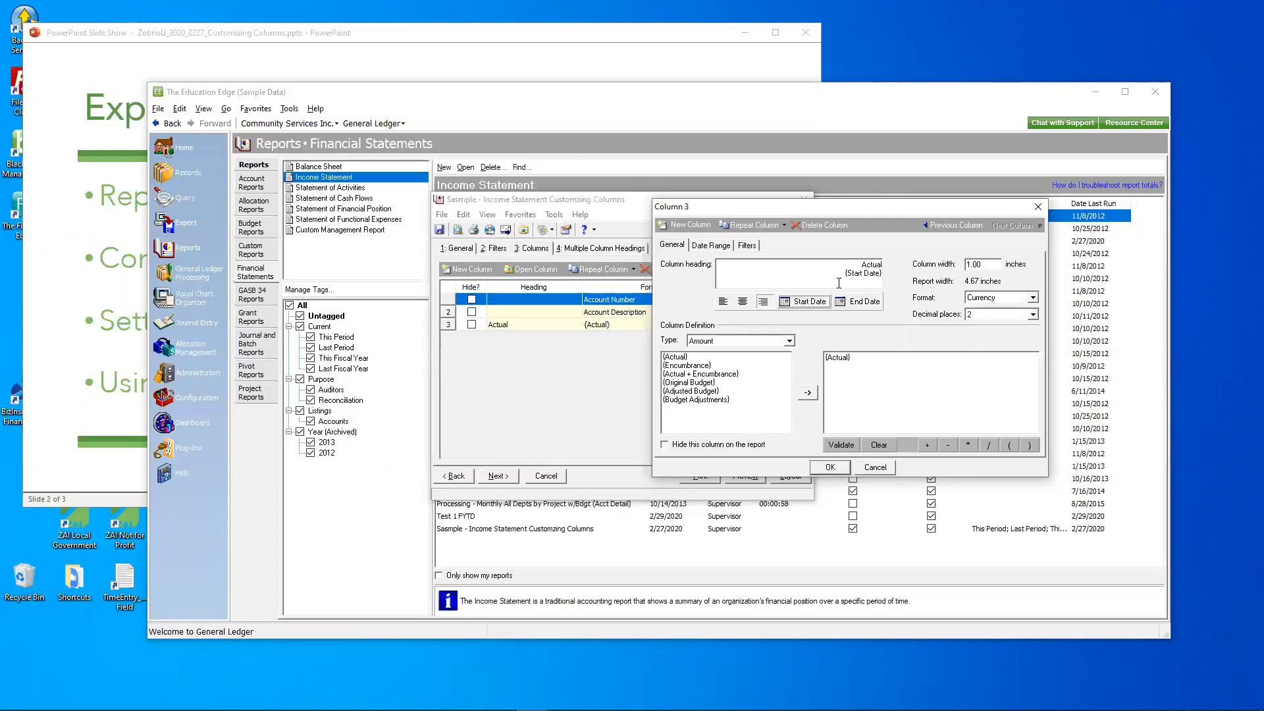
{"action": "left_click", "coordinate": [876, 276]}
{"action": "left_click", "coordinate": [874, 274]}
{"action": "key", "text": "Return"}
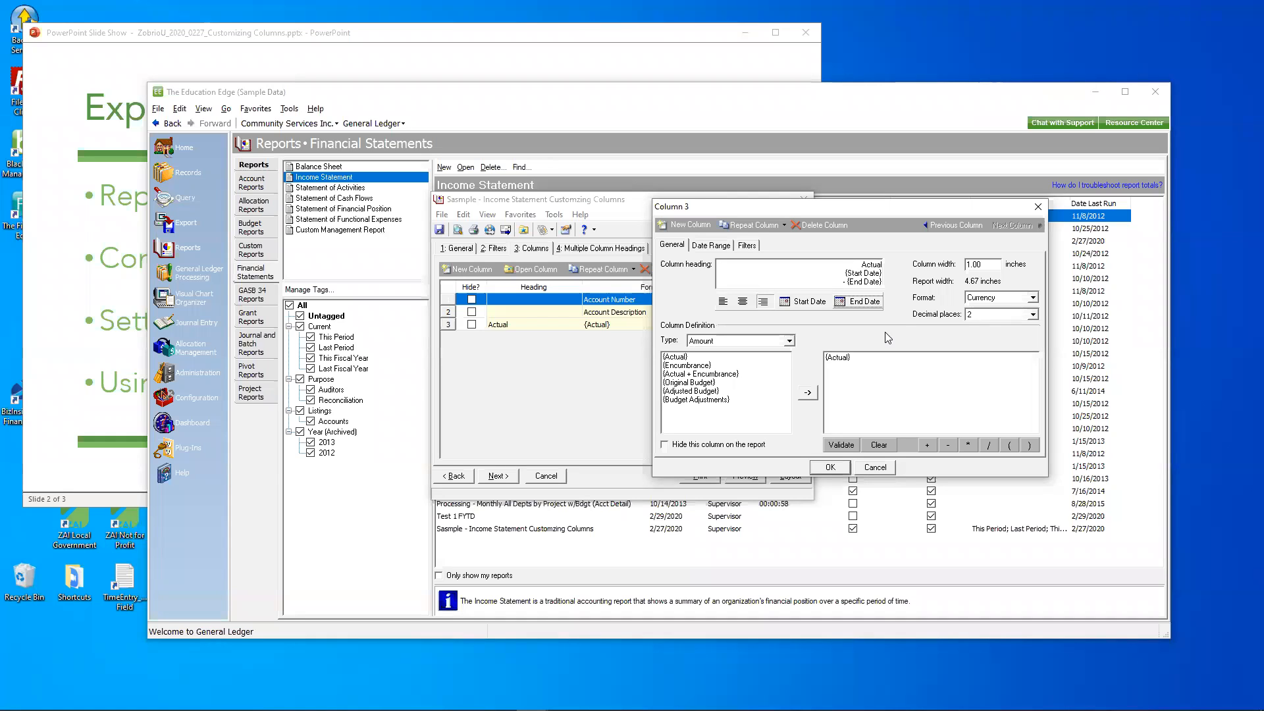
Step: Check column 3's date range, then accept the column changes and save the report
{"action": "left_click", "coordinate": [711, 246]}
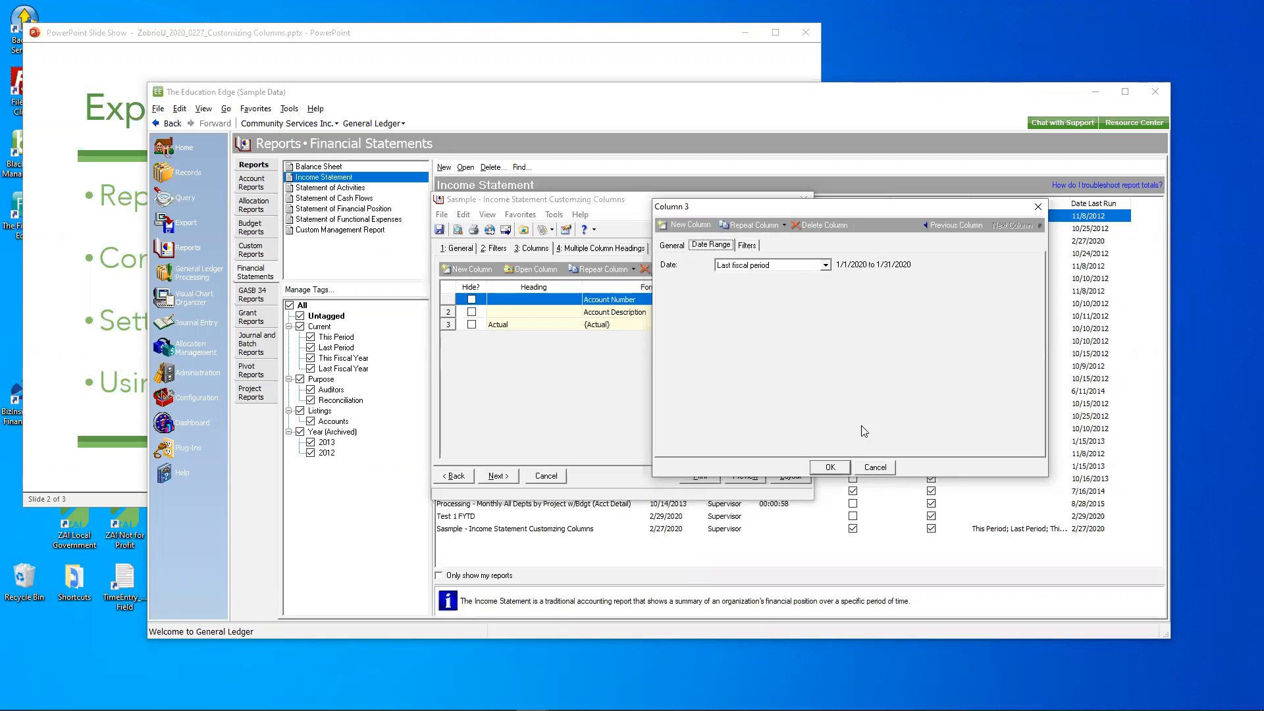
{"action": "left_click", "coordinate": [835, 467]}
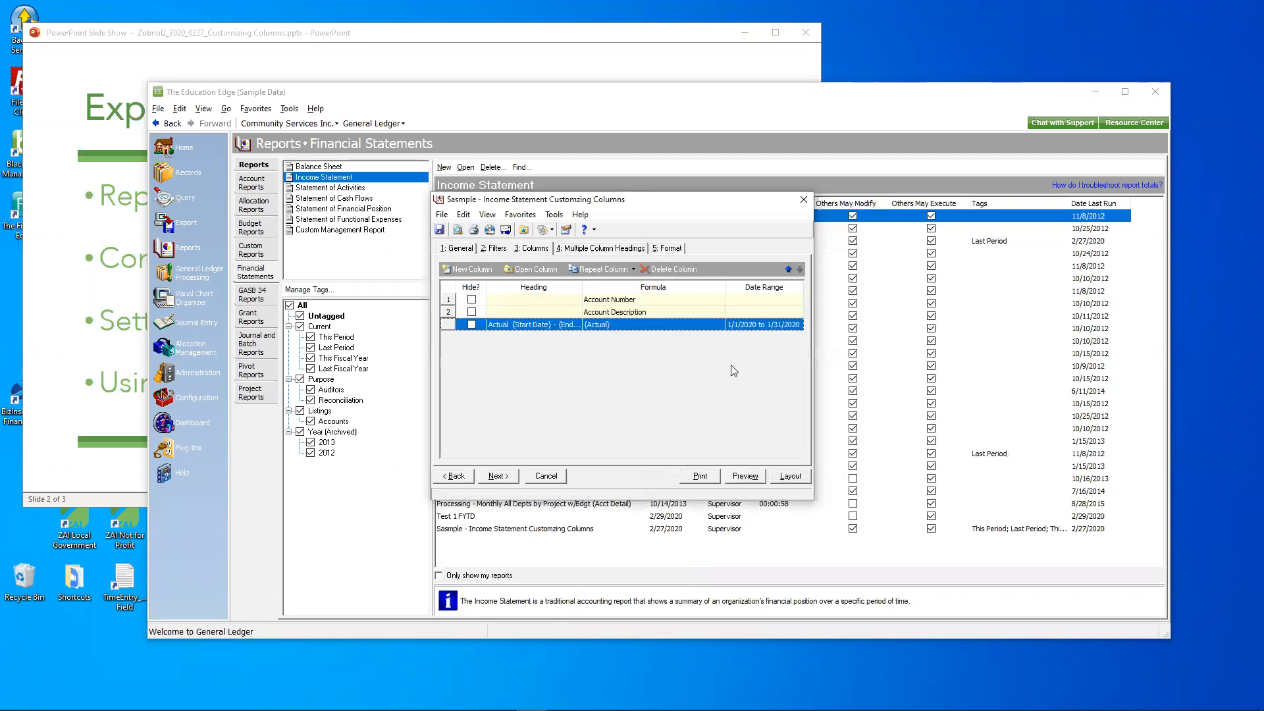
{"action": "left_click", "coordinate": [440, 230]}
Step: Preview the income statement at 150%, check the dates in the Actual column heading, and close the preview
{"action": "left_click", "coordinate": [745, 476]}
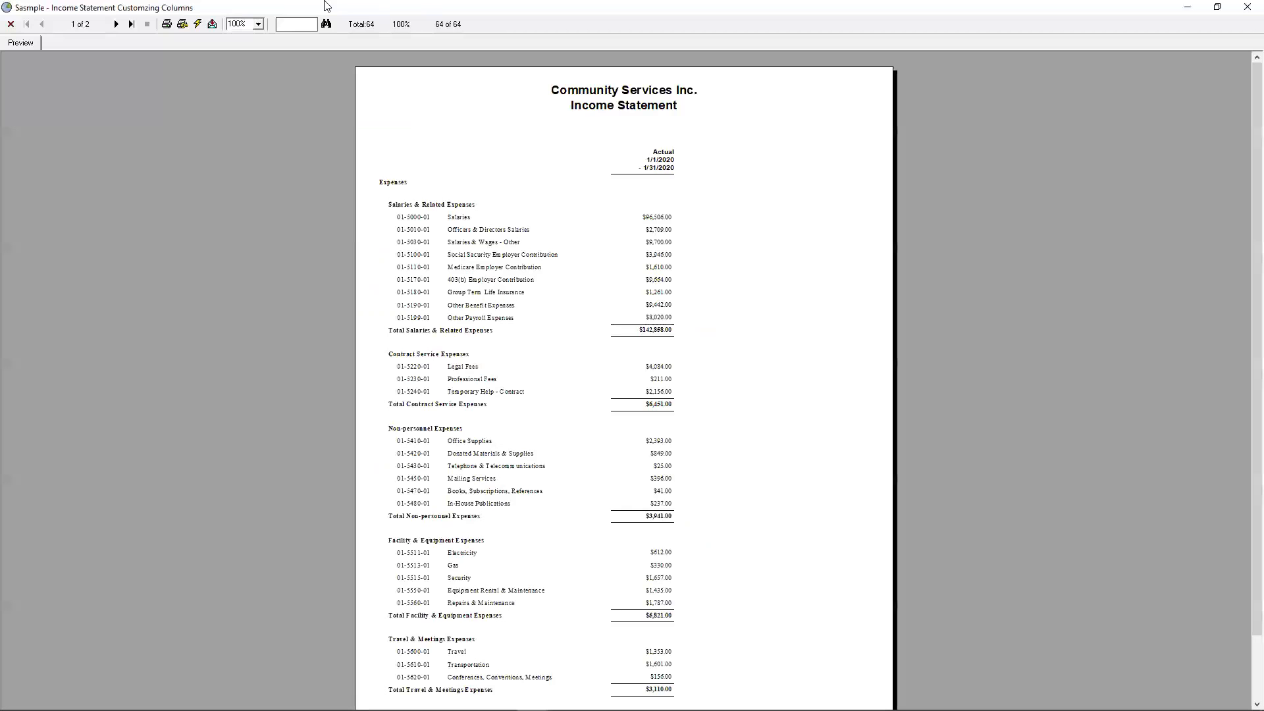
{"action": "left_click", "coordinate": [258, 24]}
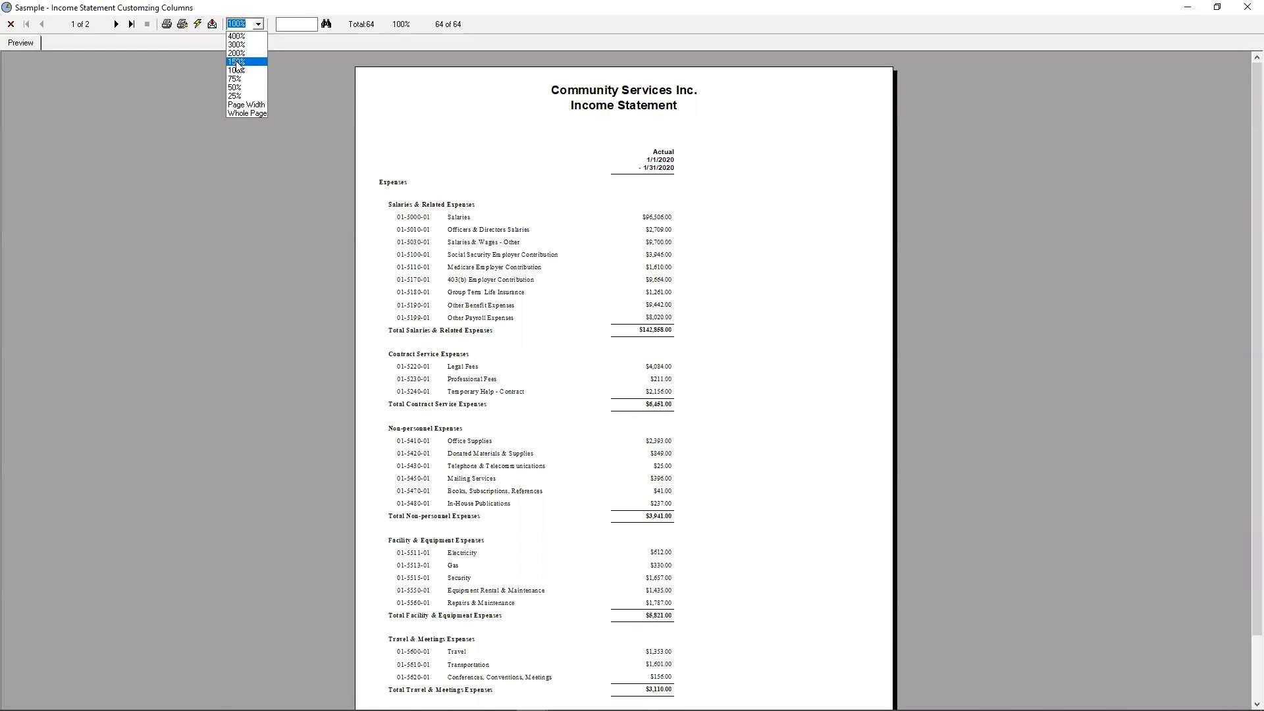
{"action": "left_click", "coordinate": [236, 62]}
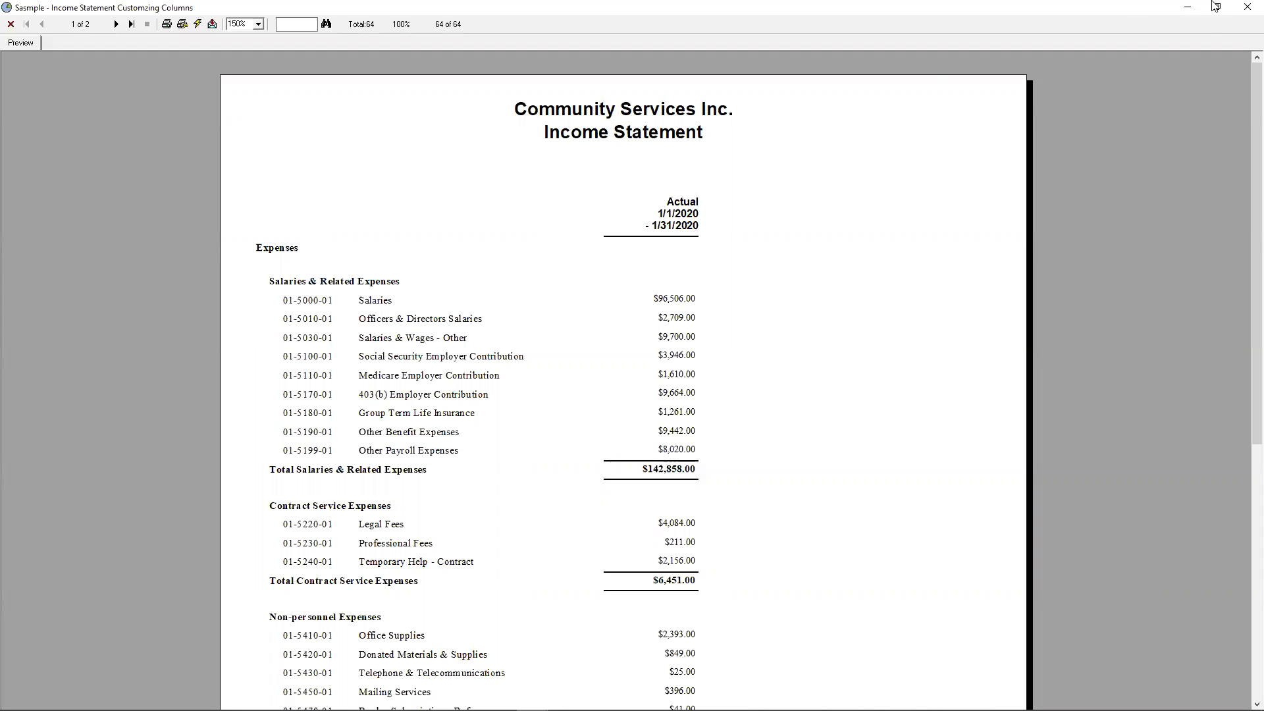
{"action": "left_click", "coordinate": [1246, 18]}
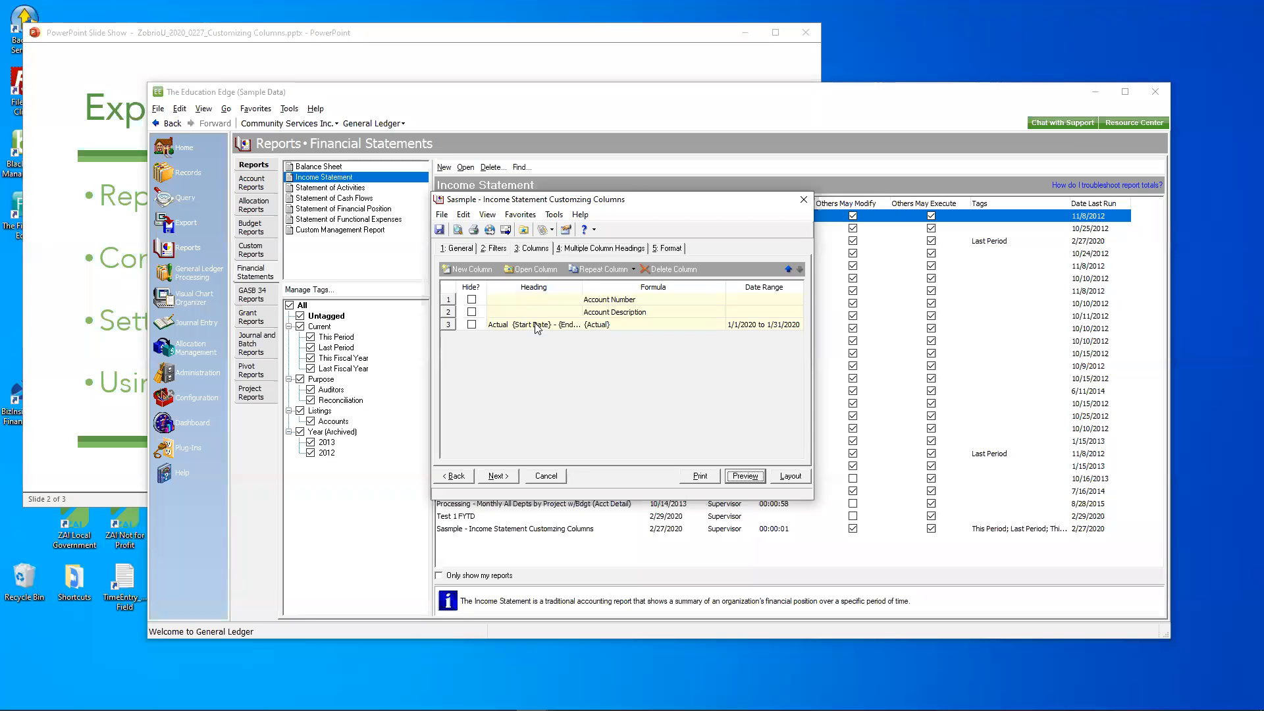
Step: Reopen the Actual column and set its date range to <Specific fiscal periods>
{"action": "double_click", "coordinate": [536, 324]}
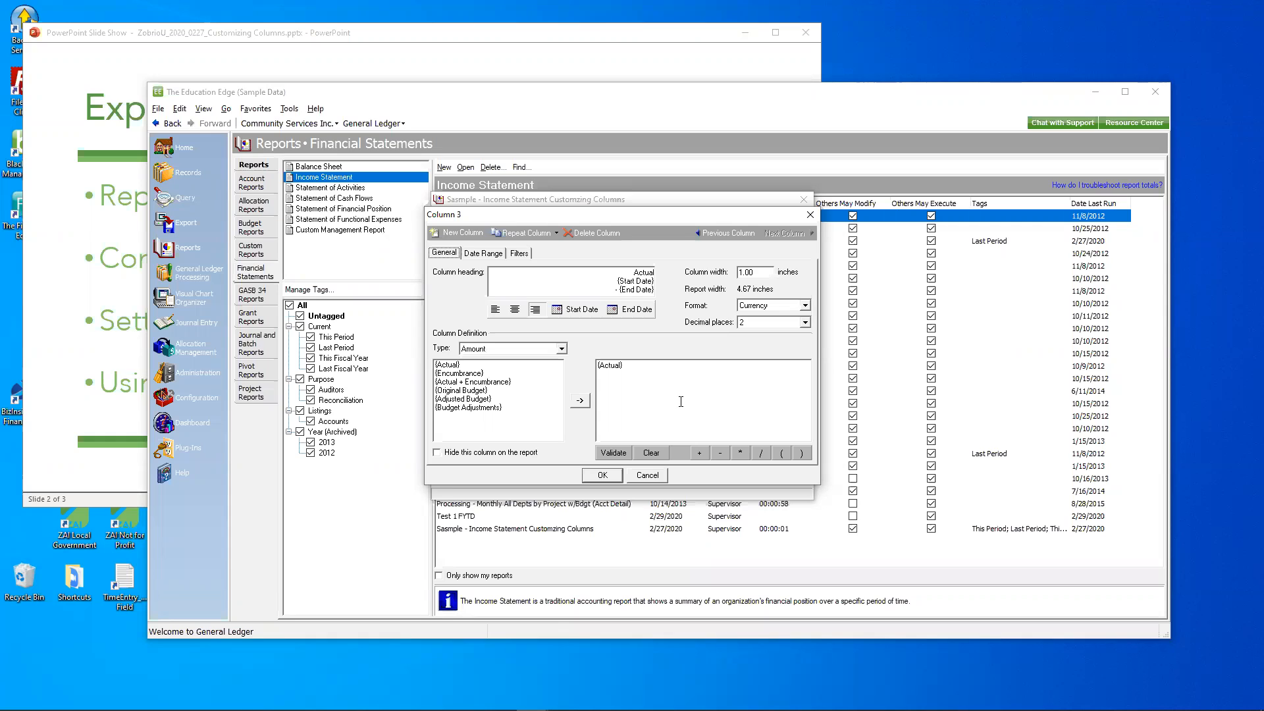
{"action": "key", "text": "Tab"}
{"action": "left_click", "coordinate": [492, 254]}
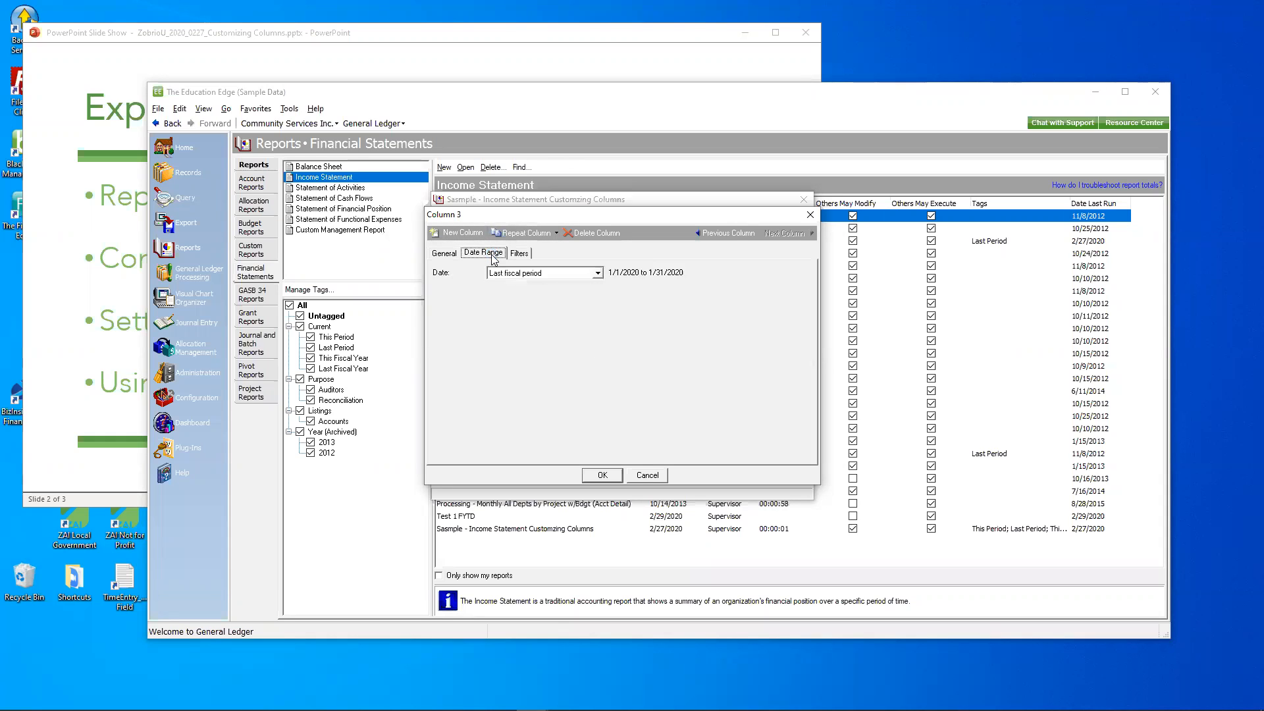
{"action": "left_click", "coordinate": [598, 273]}
{"action": "left_click_drag", "start_coordinate": [600, 321], "coordinate": [596, 282]}
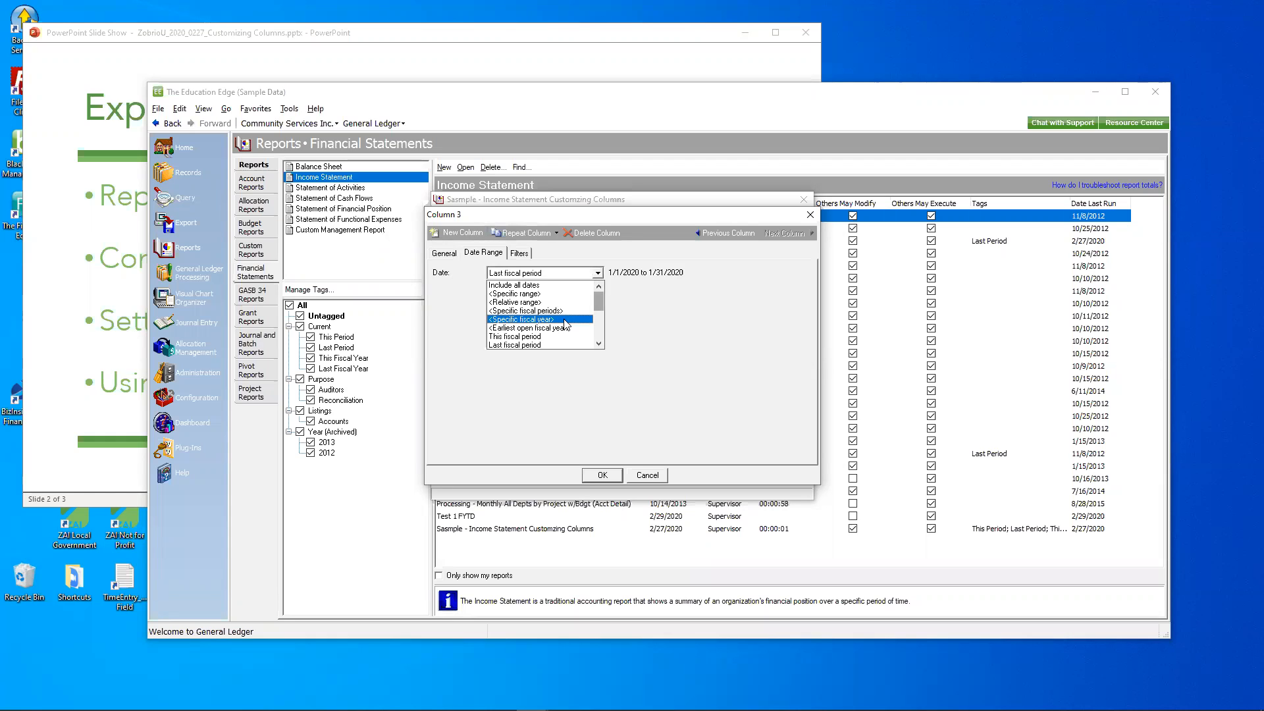
{"action": "left_click_drag", "start_coordinate": [599, 299], "coordinate": [604, 344]}
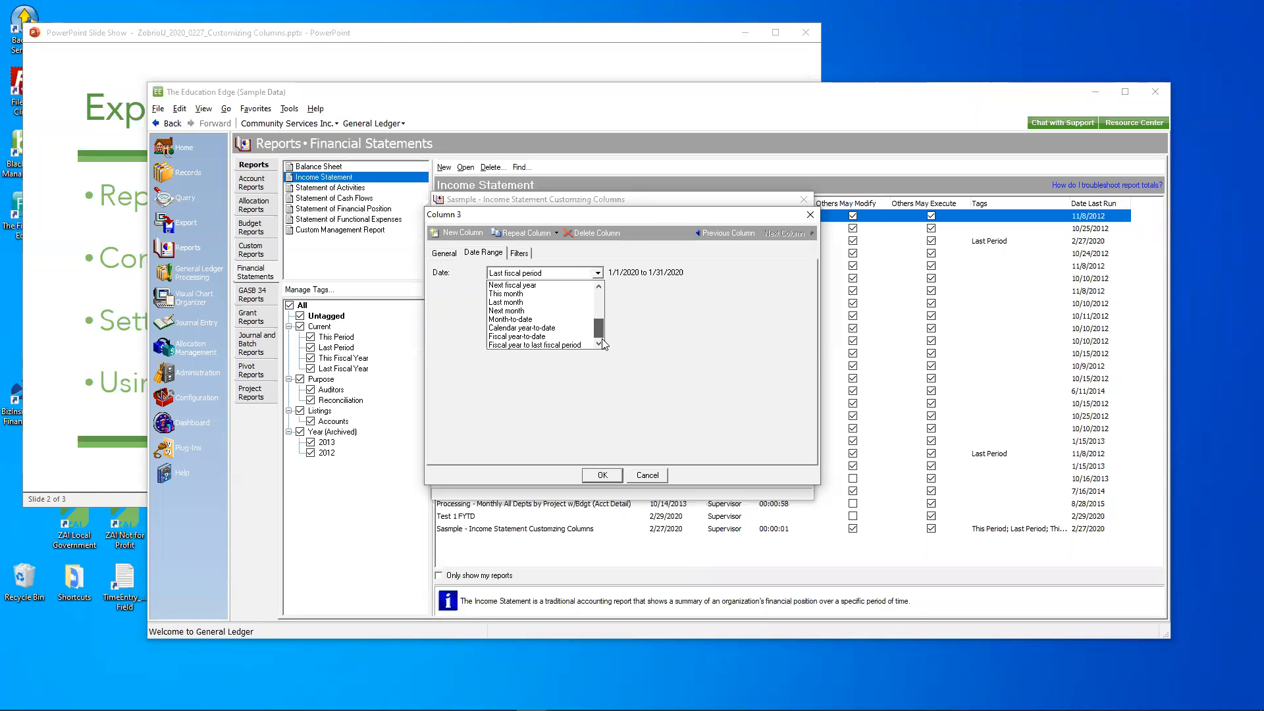
{"action": "left_click_drag", "start_coordinate": [601, 324], "coordinate": [602, 305]}
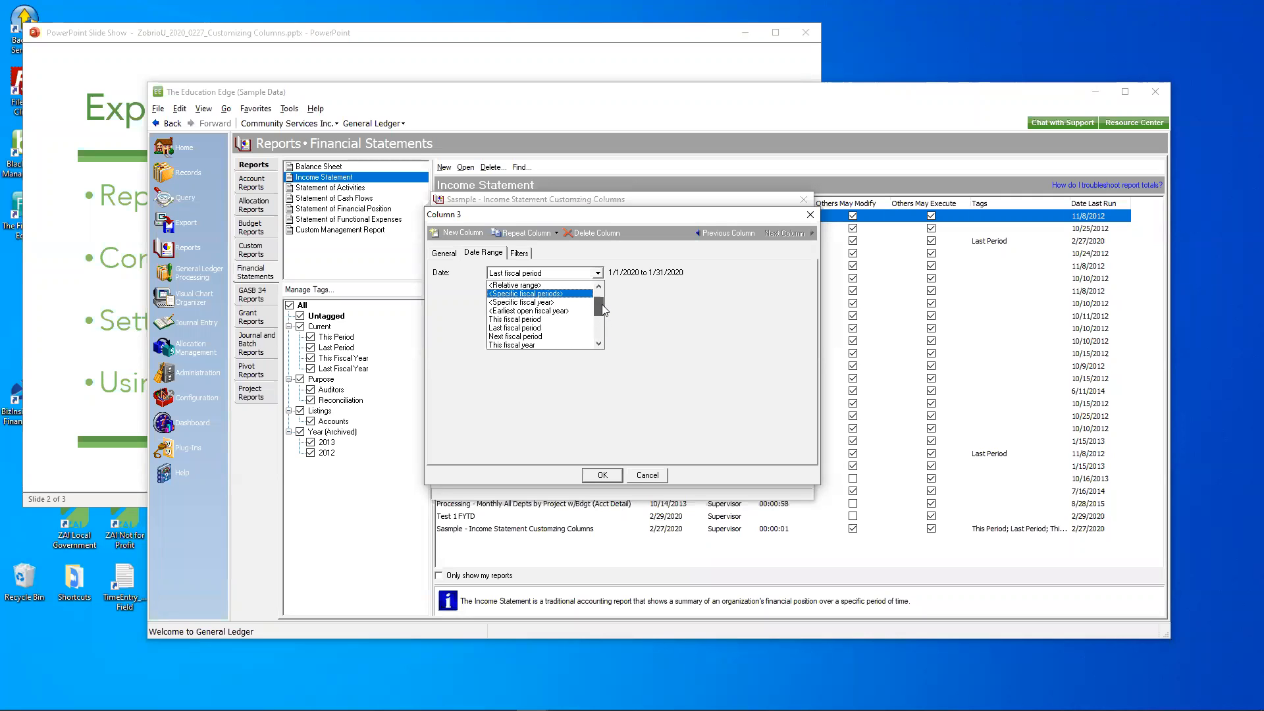
{"action": "left_click", "coordinate": [538, 294]}
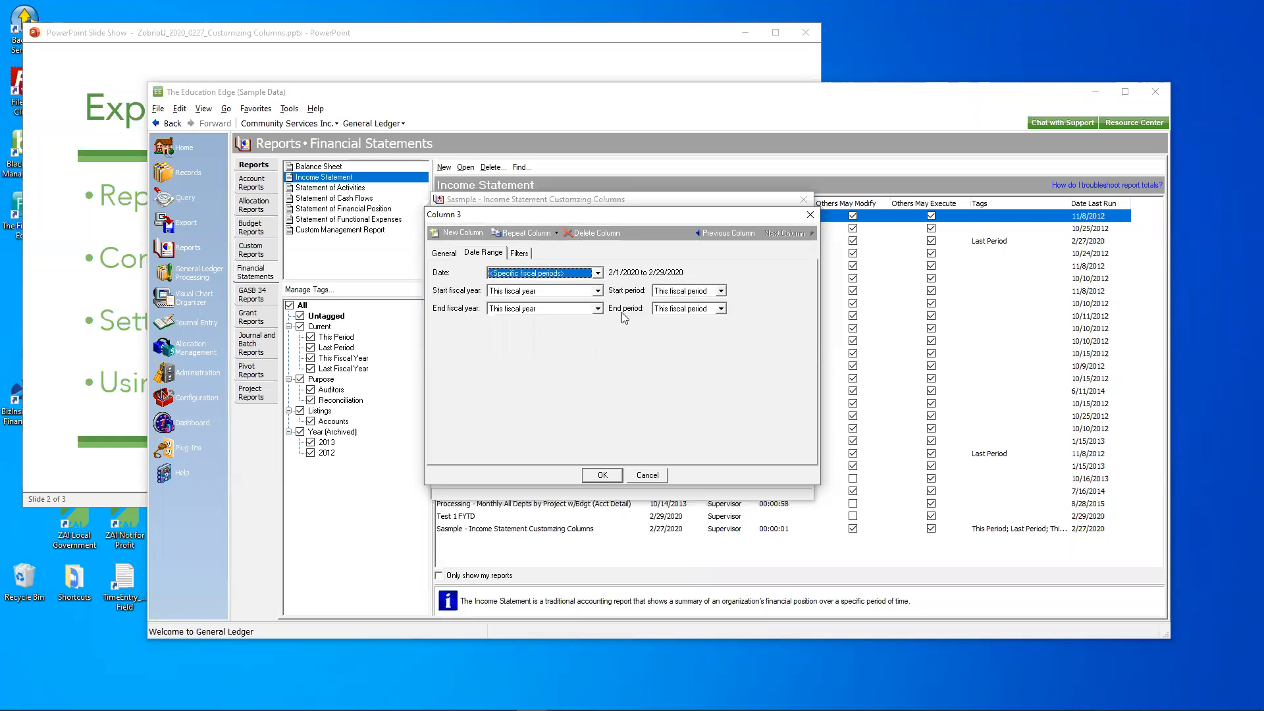
Step: Review the start period choices for the Actual column's specific fiscal periods, keeping This fiscal period
{"action": "left_click", "coordinate": [721, 292]}
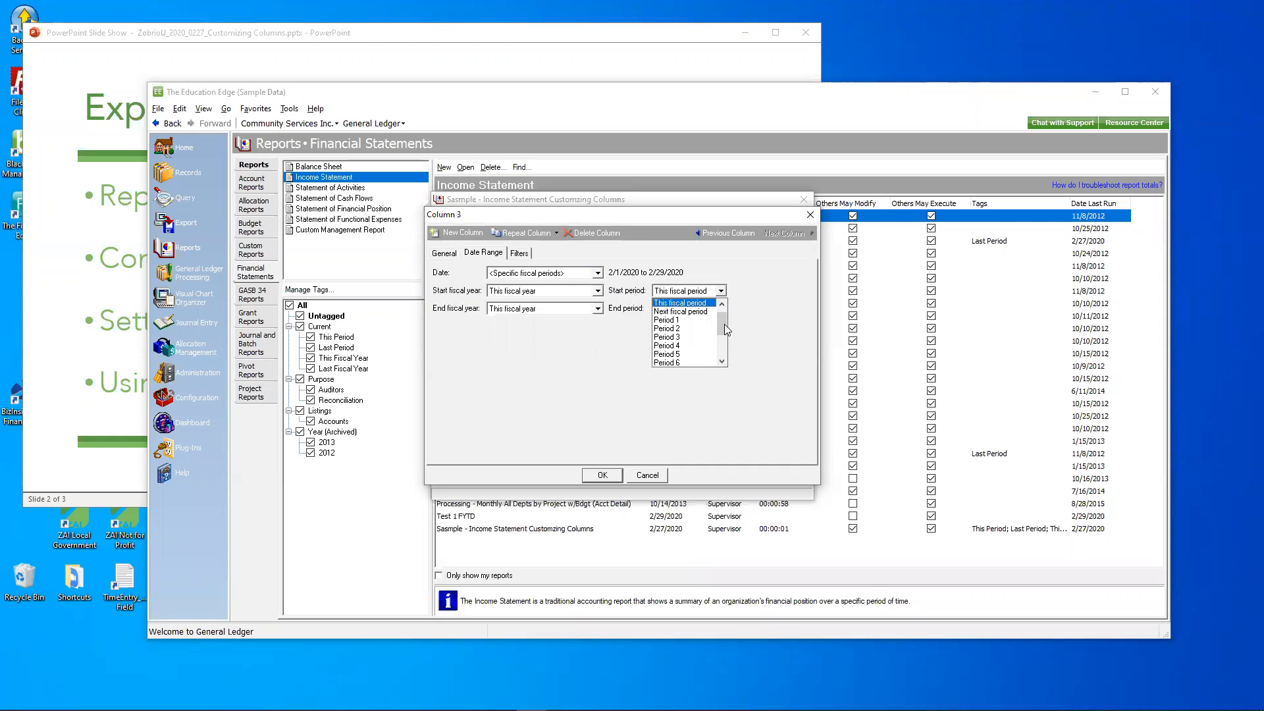
{"action": "mouse_move", "coordinate": [725, 329]}
{"action": "left_mouse_down"}
{"action": "mouse_move", "coordinate": [725, 342]}
{"action": "mouse_move", "coordinate": [726, 321]}
{"action": "left_mouse_up"}
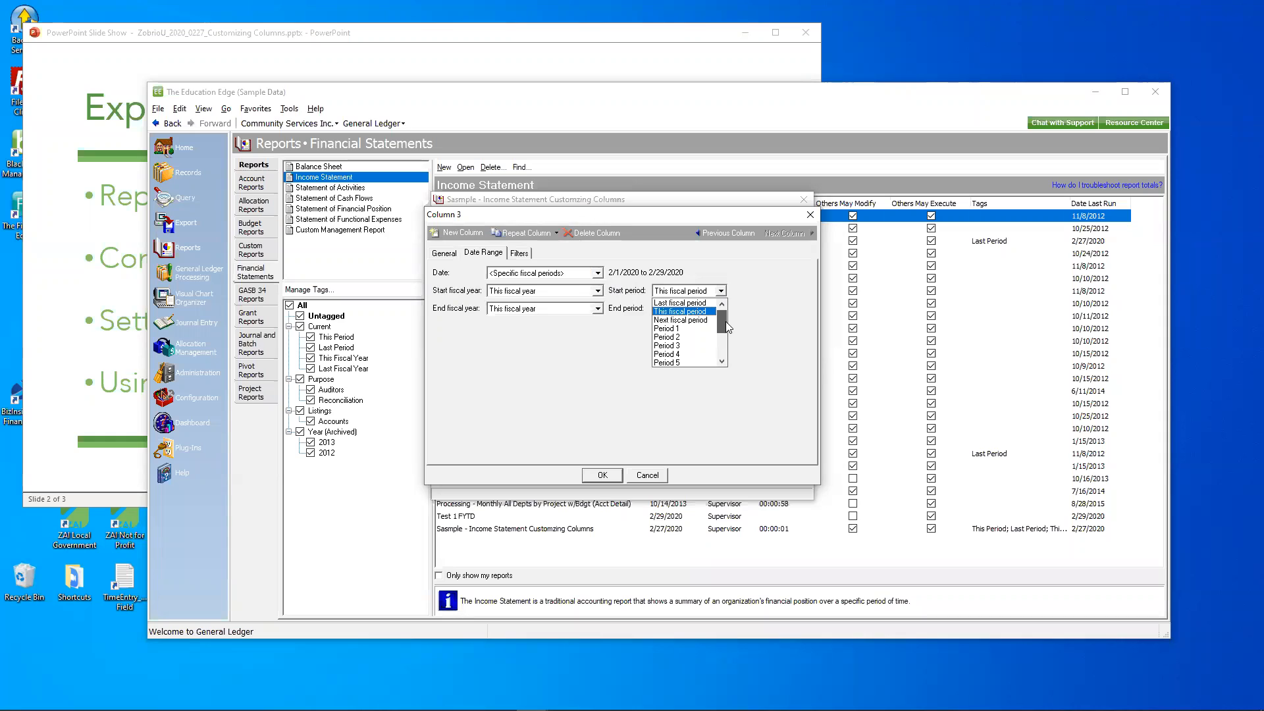
{"action": "left_click", "coordinate": [734, 261]}
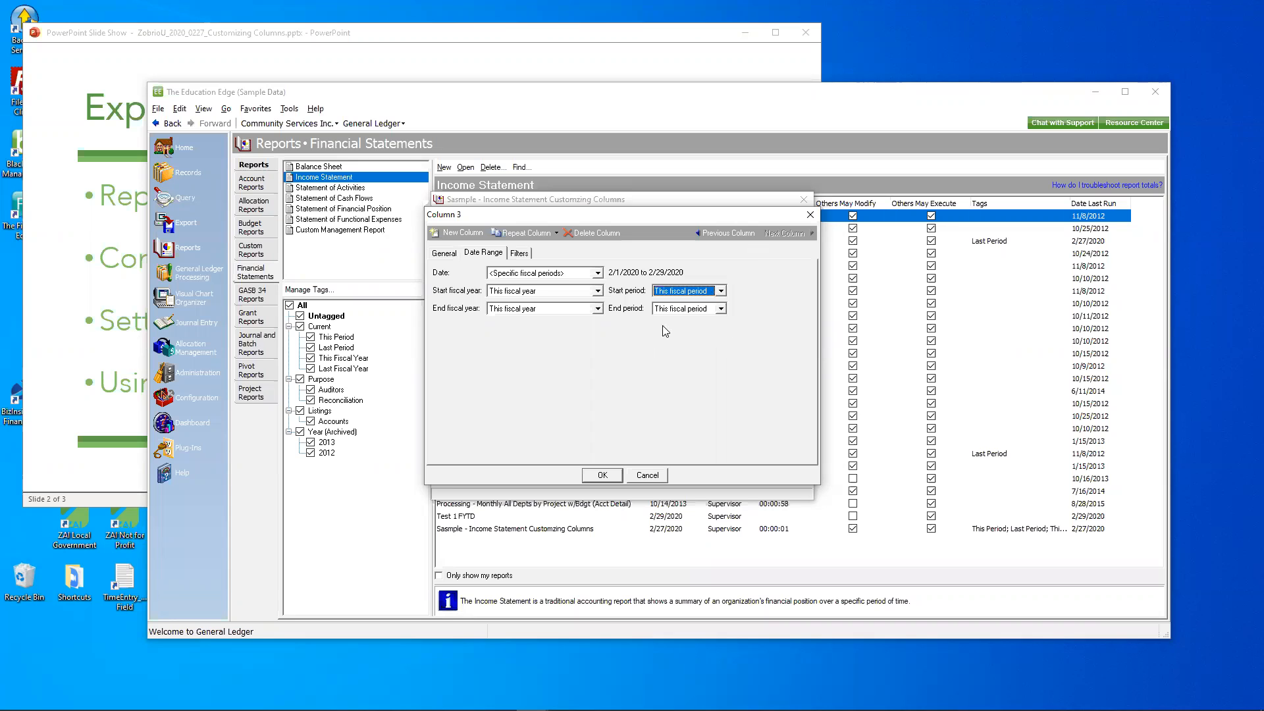
Step: Review the date options for the Actual column and set its date range to Last fiscal period
{"action": "left_click", "coordinate": [600, 274]}
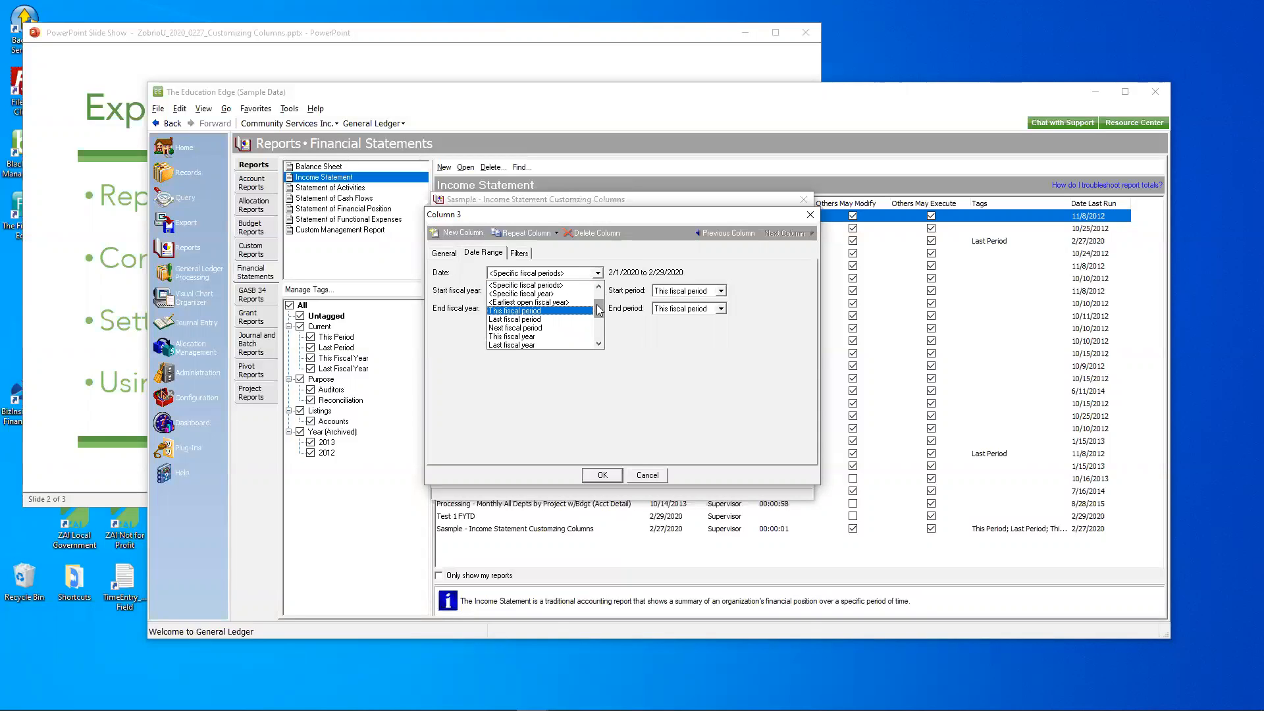
{"action": "scroll", "coordinate": [609, 314], "scroll_direction": "down", "scroll_amount": 2}
{"action": "scroll", "coordinate": [611, 323], "scroll_direction": "down", "scroll_amount": 1}
{"action": "scroll", "coordinate": [611, 329], "scroll_direction": "down", "scroll_amount": 2}
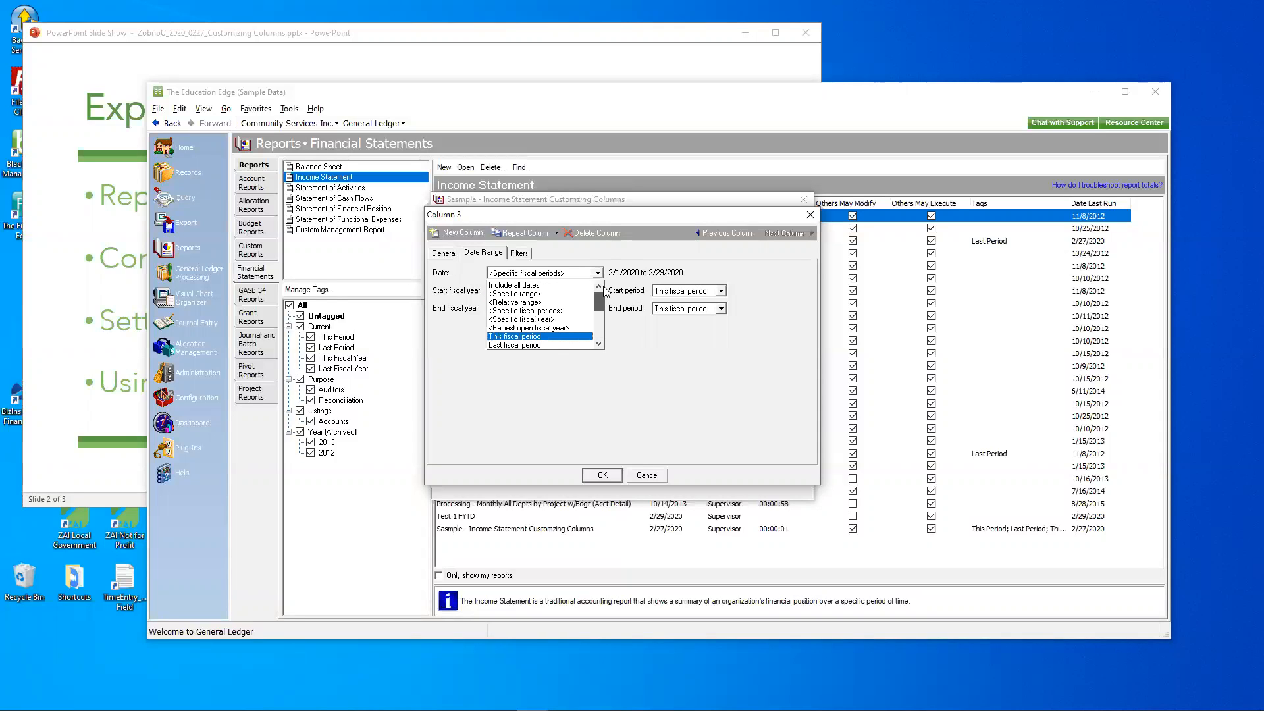
{"action": "left_click", "coordinate": [606, 250]}
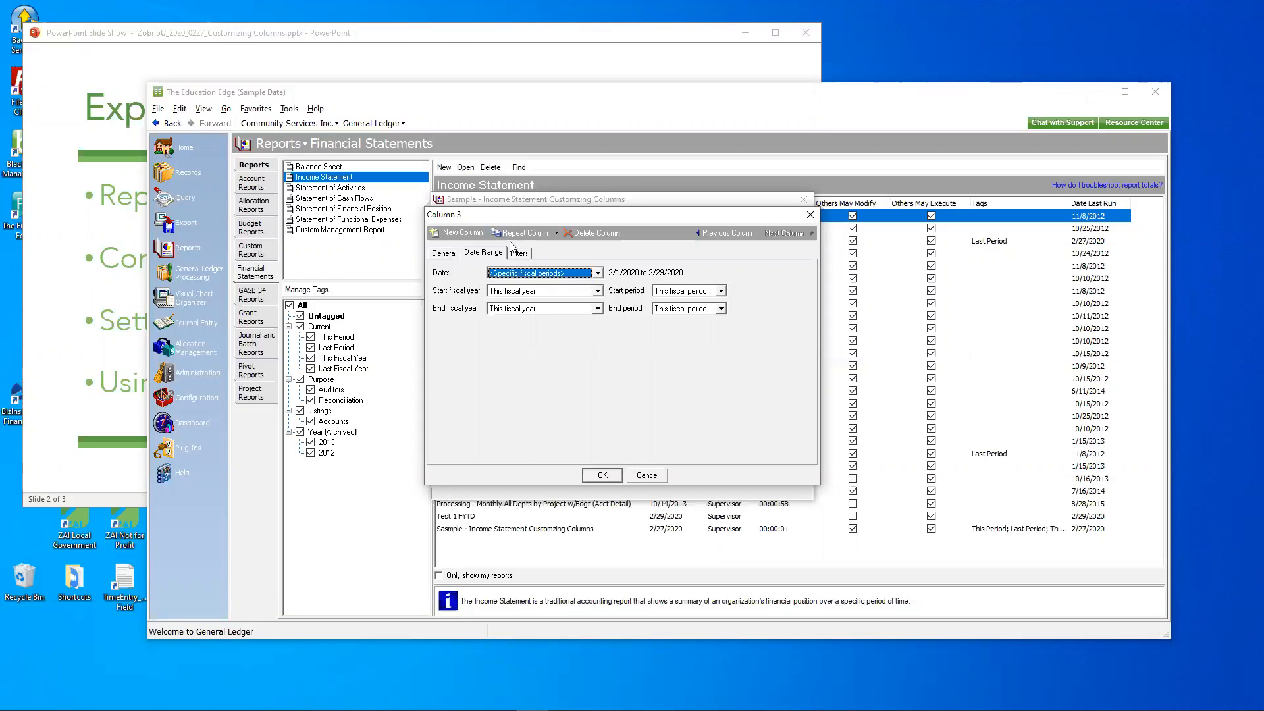
{"action": "left_click", "coordinate": [598, 272]}
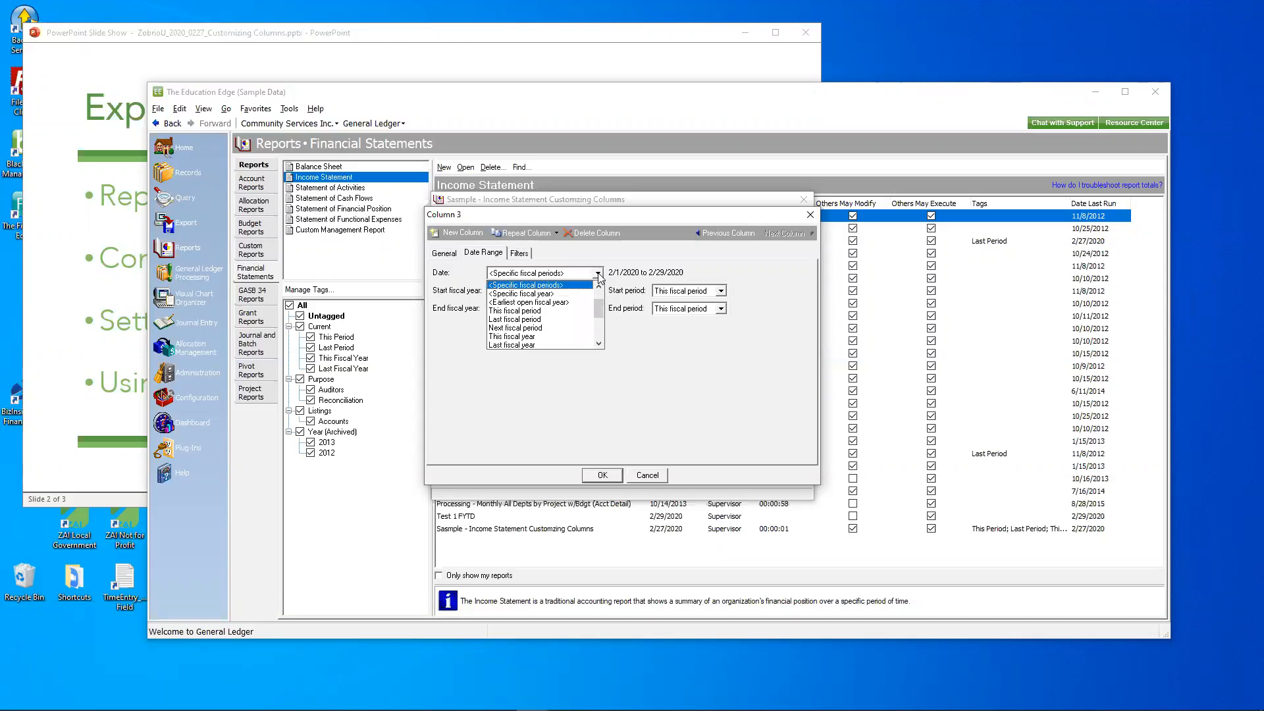
{"action": "left_click", "coordinate": [572, 320]}
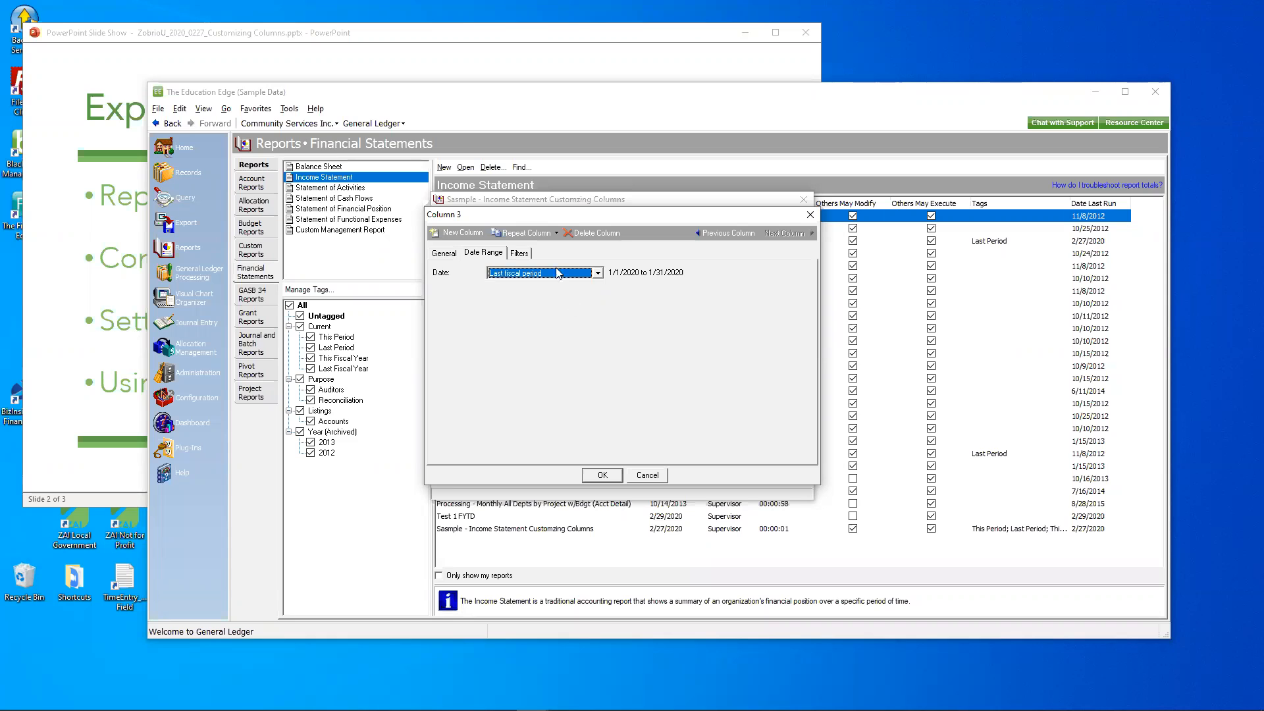
Step: Examine column 3's filters and the Selected option for Funds, cancelling without choosing any fund
{"action": "left_click", "coordinate": [519, 253]}
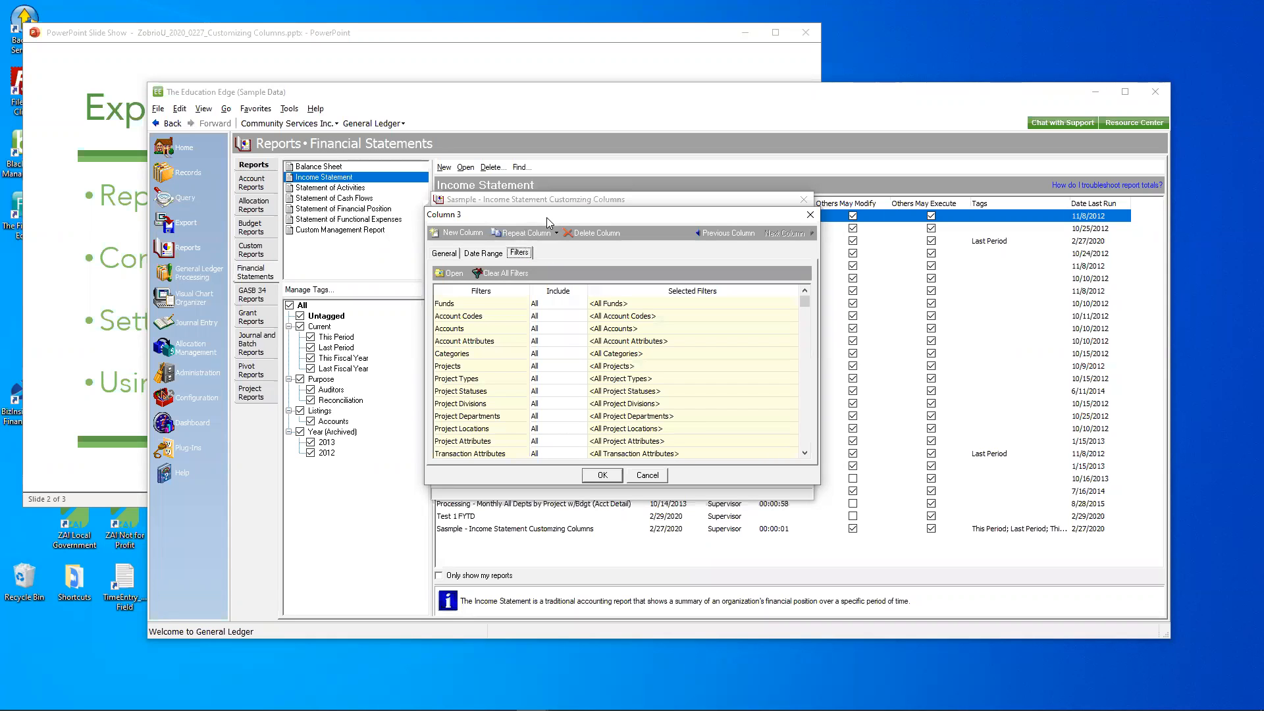
{"action": "left_click_drag", "start_coordinate": [556, 219], "coordinate": [796, 173]}
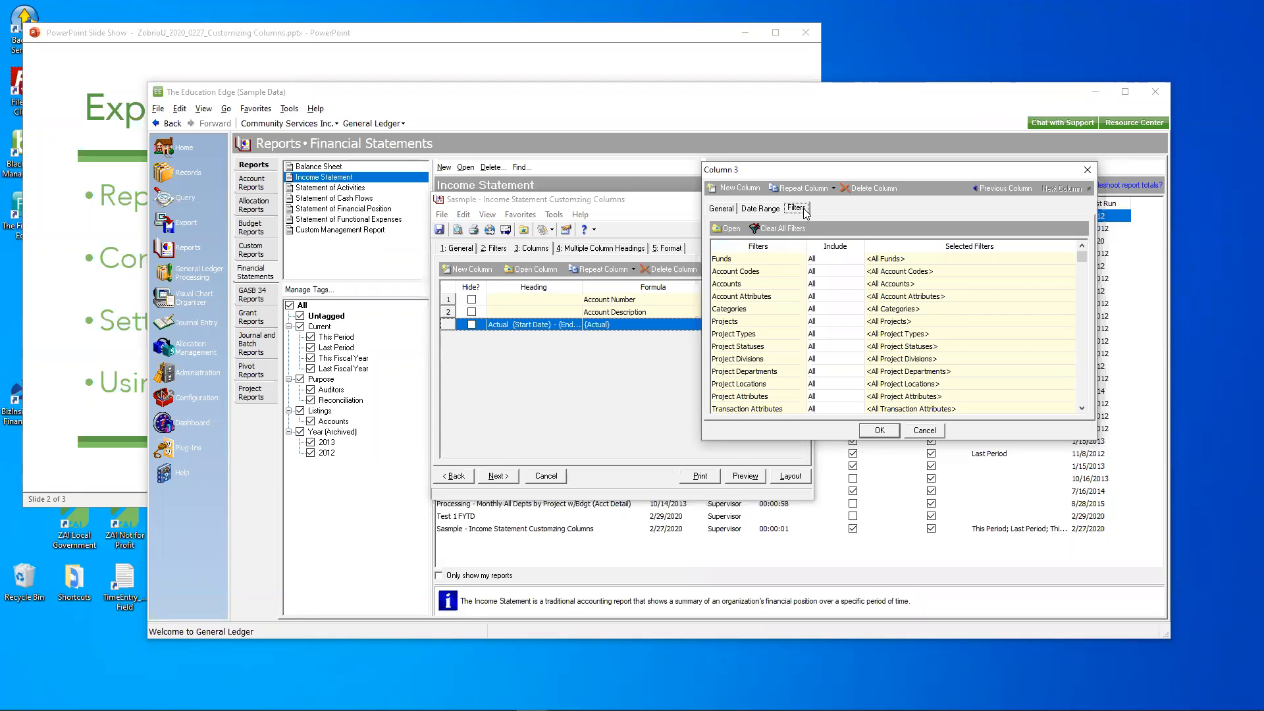
{"action": "left_click", "coordinate": [841, 256]}
{"action": "left_click", "coordinate": [823, 278]}
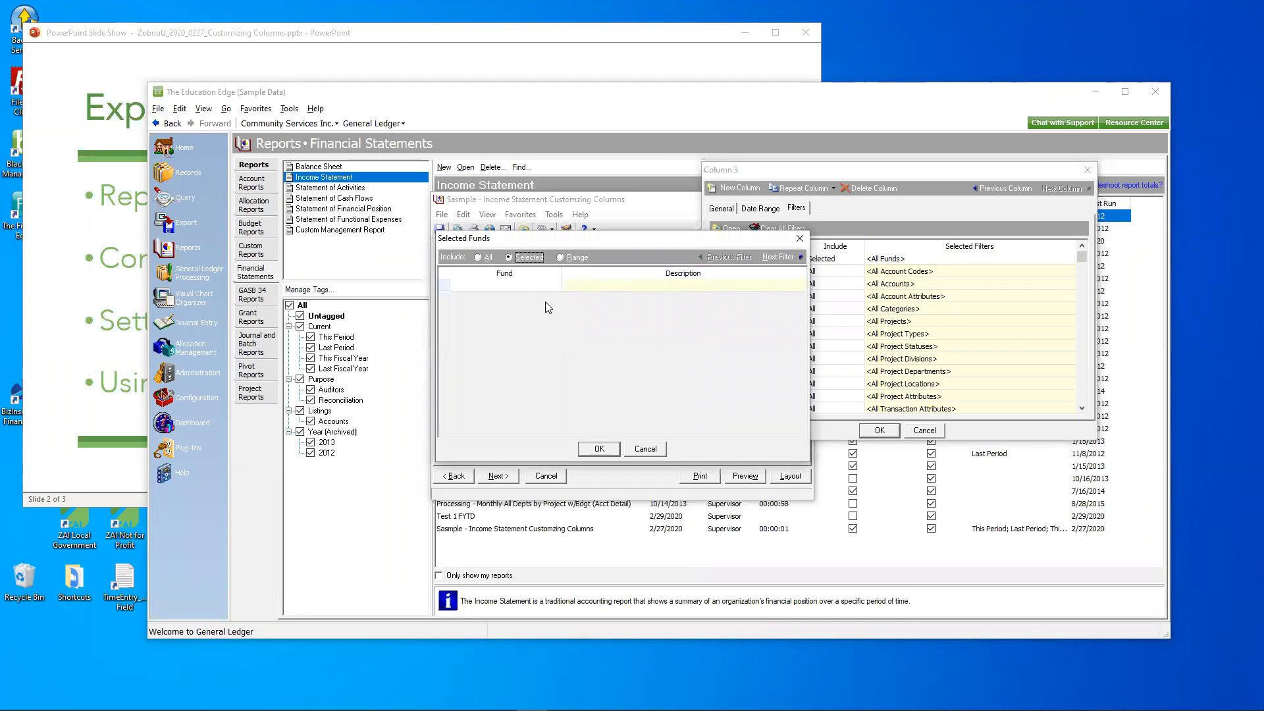
{"action": "left_click", "coordinate": [661, 448]}
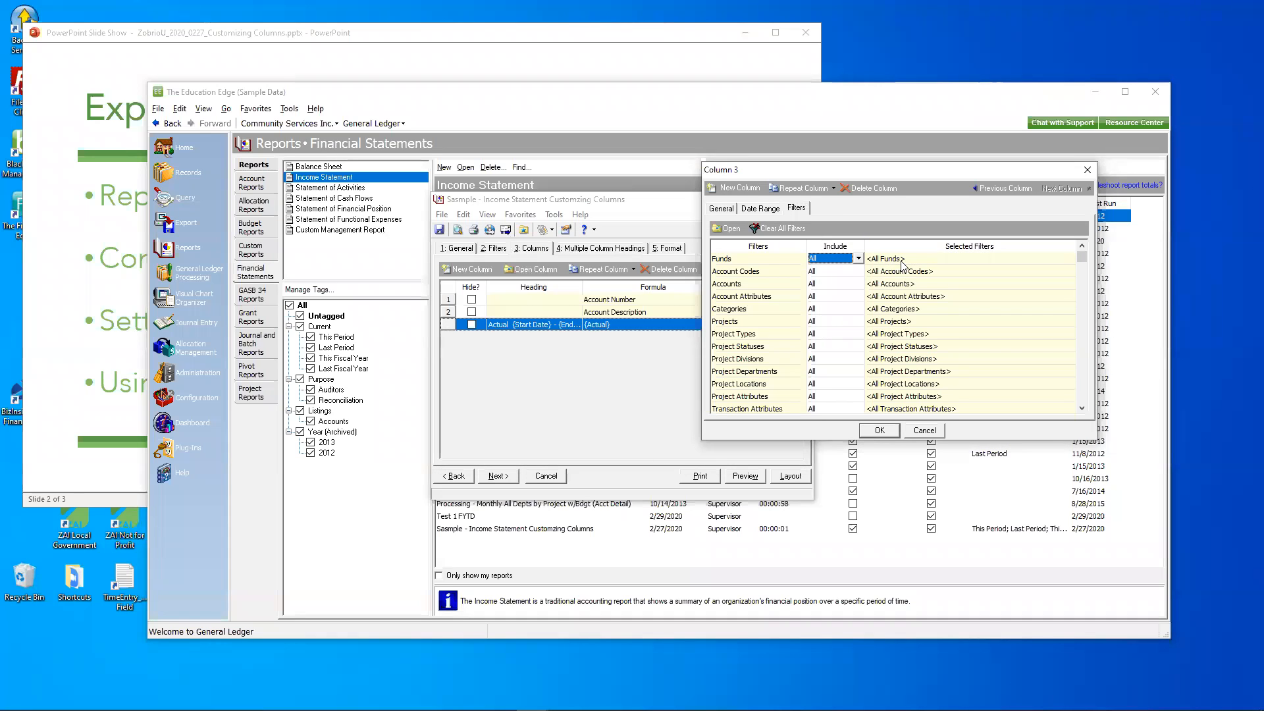
Step: Review the Actual column's heading and its column-level filters, then close the column
{"action": "left_click", "coordinate": [728, 209]}
{"action": "left_click", "coordinate": [915, 228]}
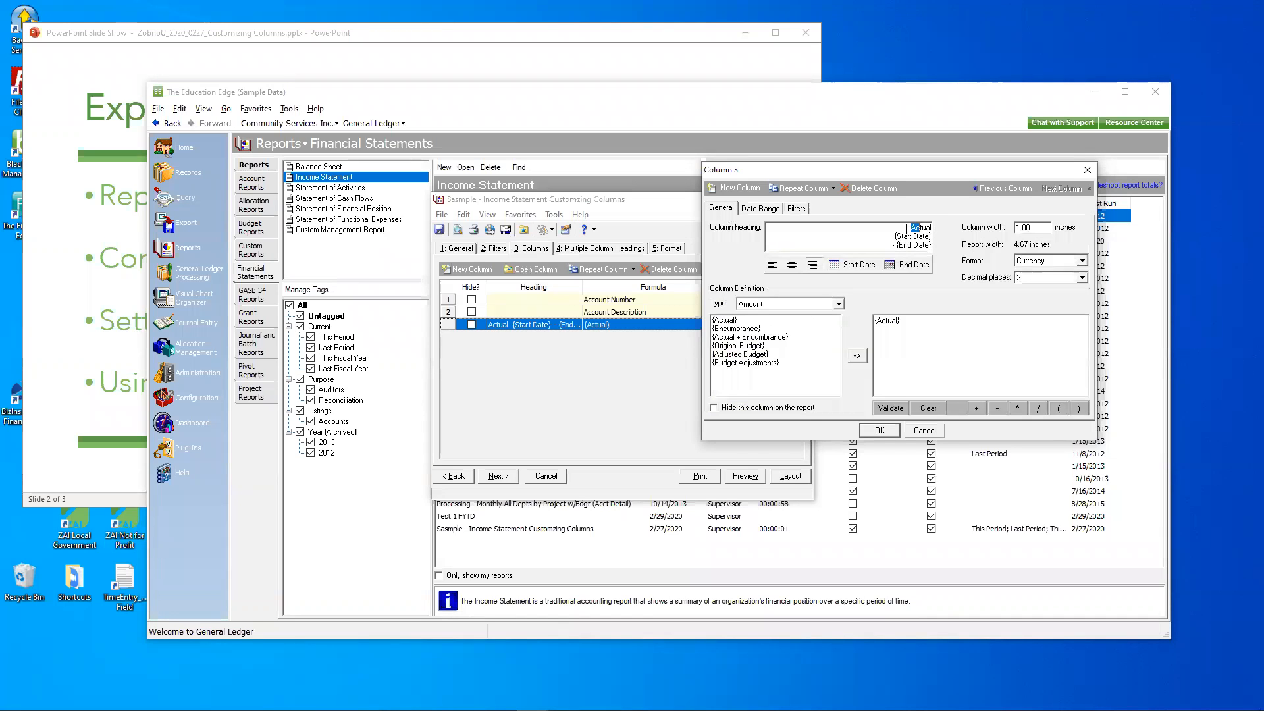
{"action": "left_click_drag", "start_coordinate": [906, 227], "coordinate": [946, 221]}
{"action": "left_click", "coordinate": [797, 209]}
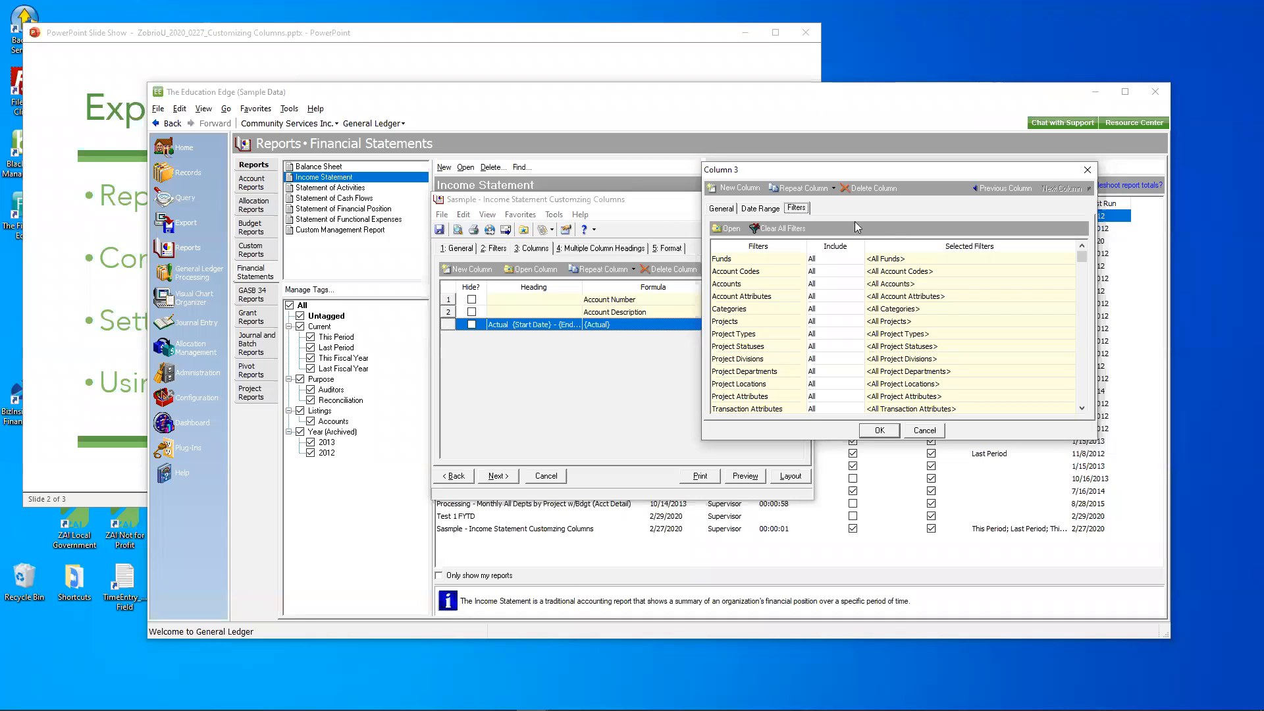
{"action": "left_click", "coordinate": [938, 433]}
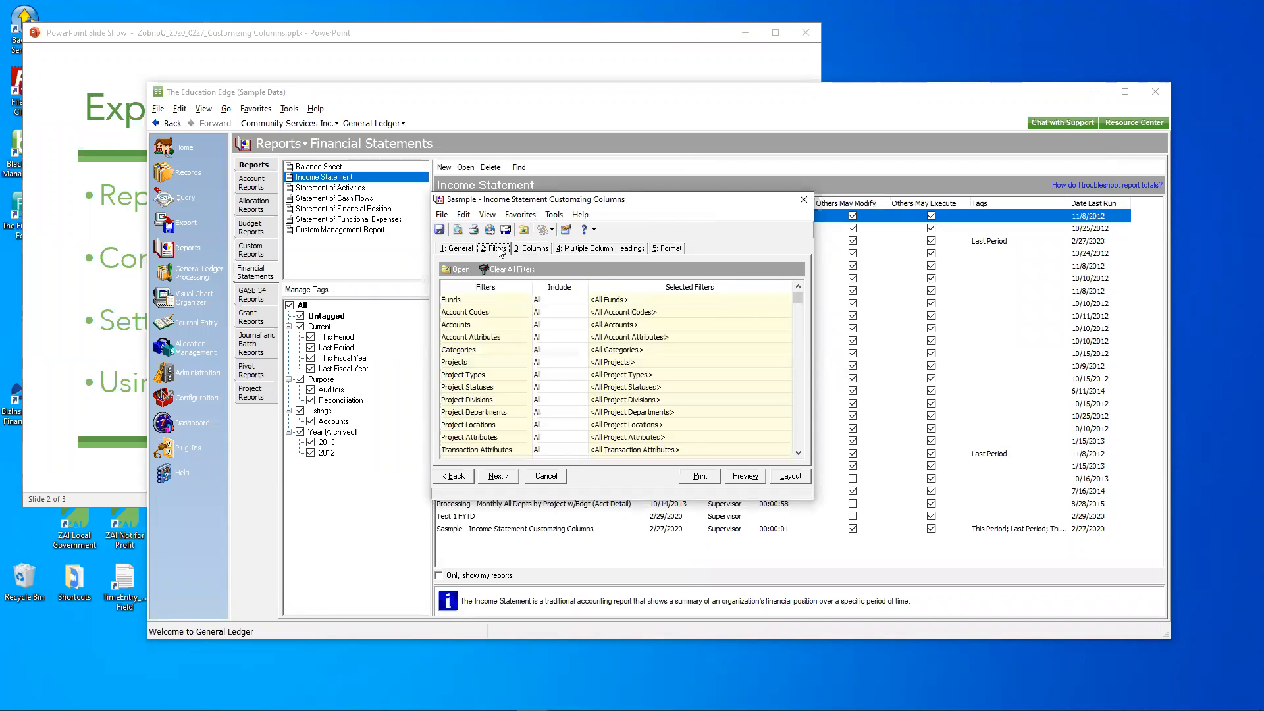
Step: Check the report-level filters down to Department(s), then reopen the Actual column and review its date range and general settings
{"action": "left_click_drag", "start_coordinate": [799, 300], "coordinate": [803, 459]}
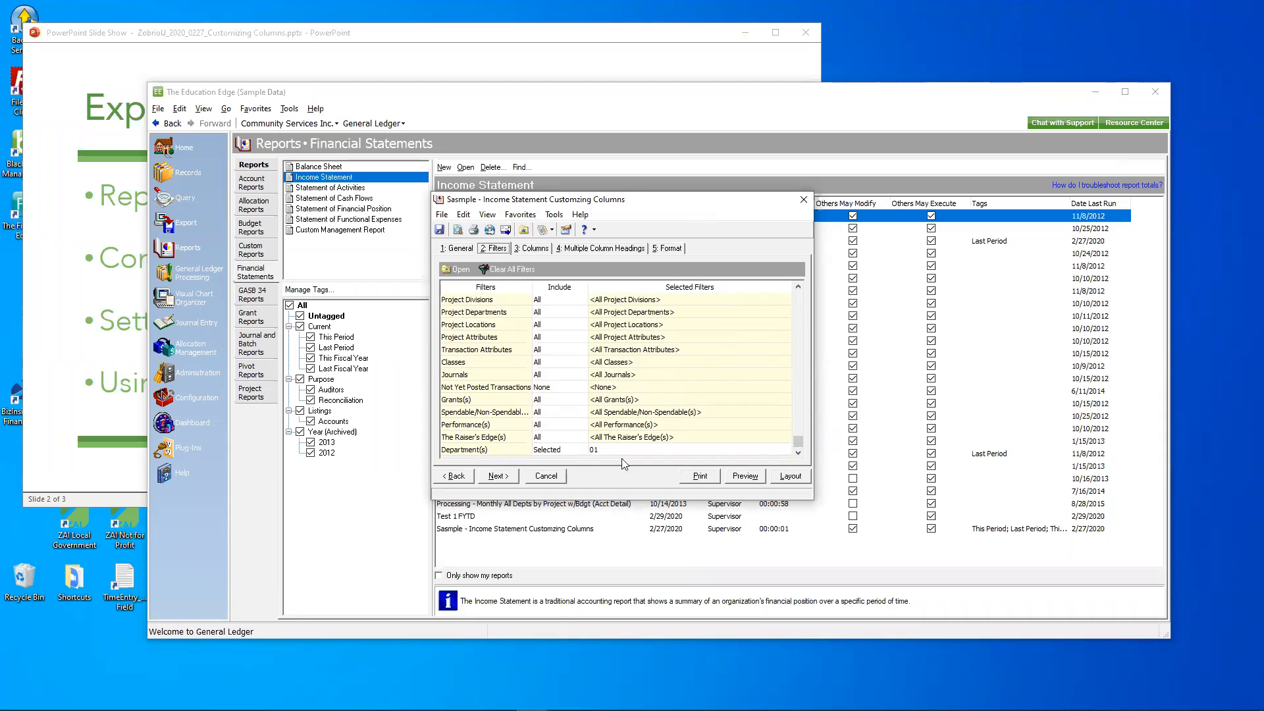
{"action": "left_click", "coordinate": [533, 248]}
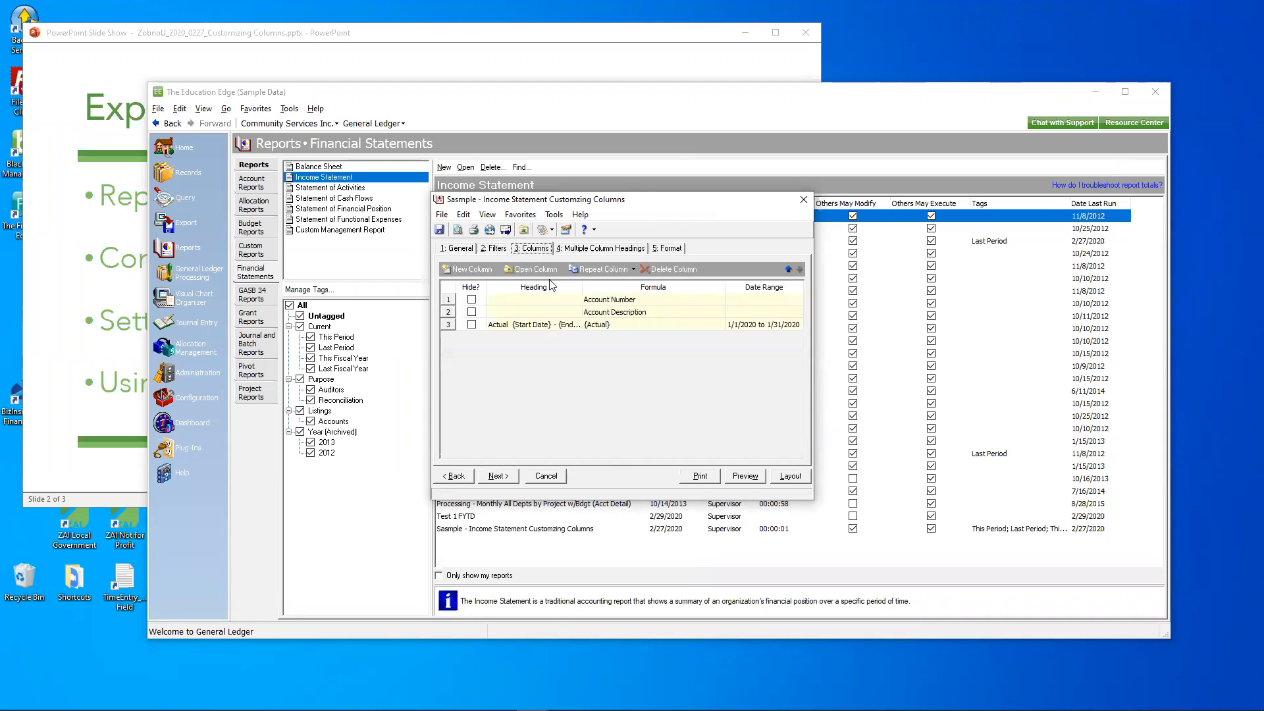
{"action": "double_click", "coordinate": [553, 326]}
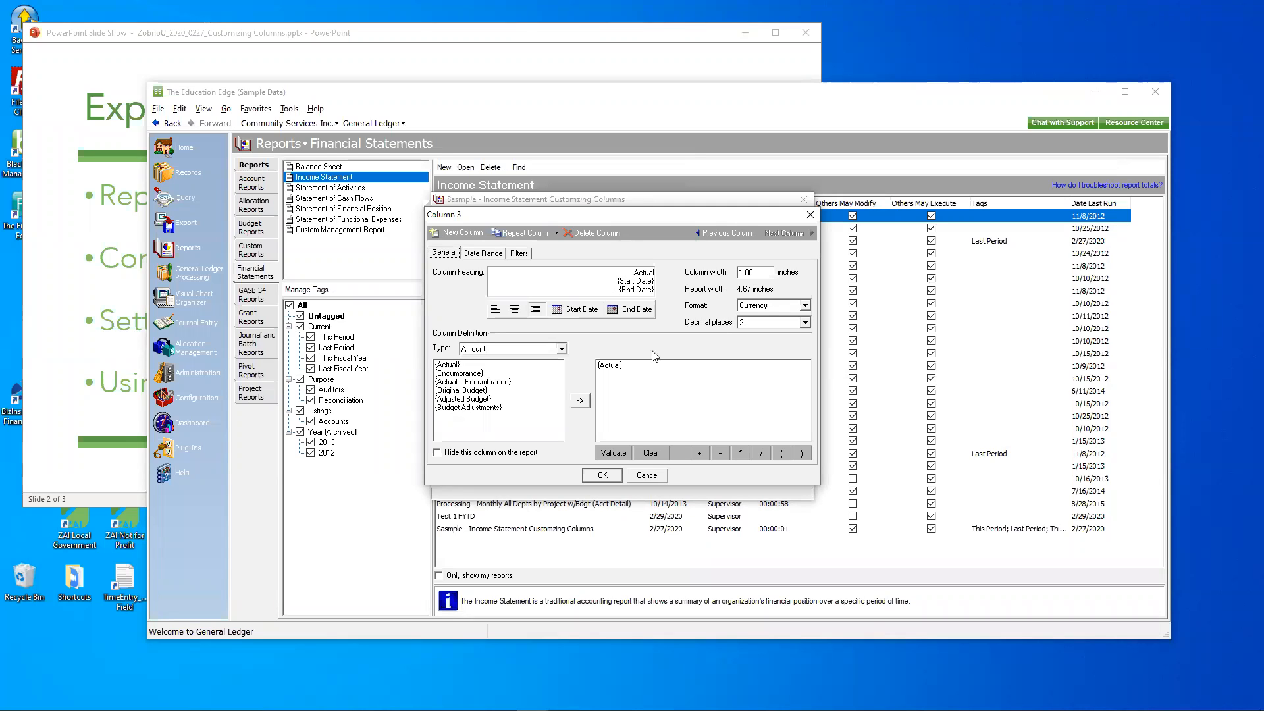
{"action": "left_click", "coordinate": [487, 254]}
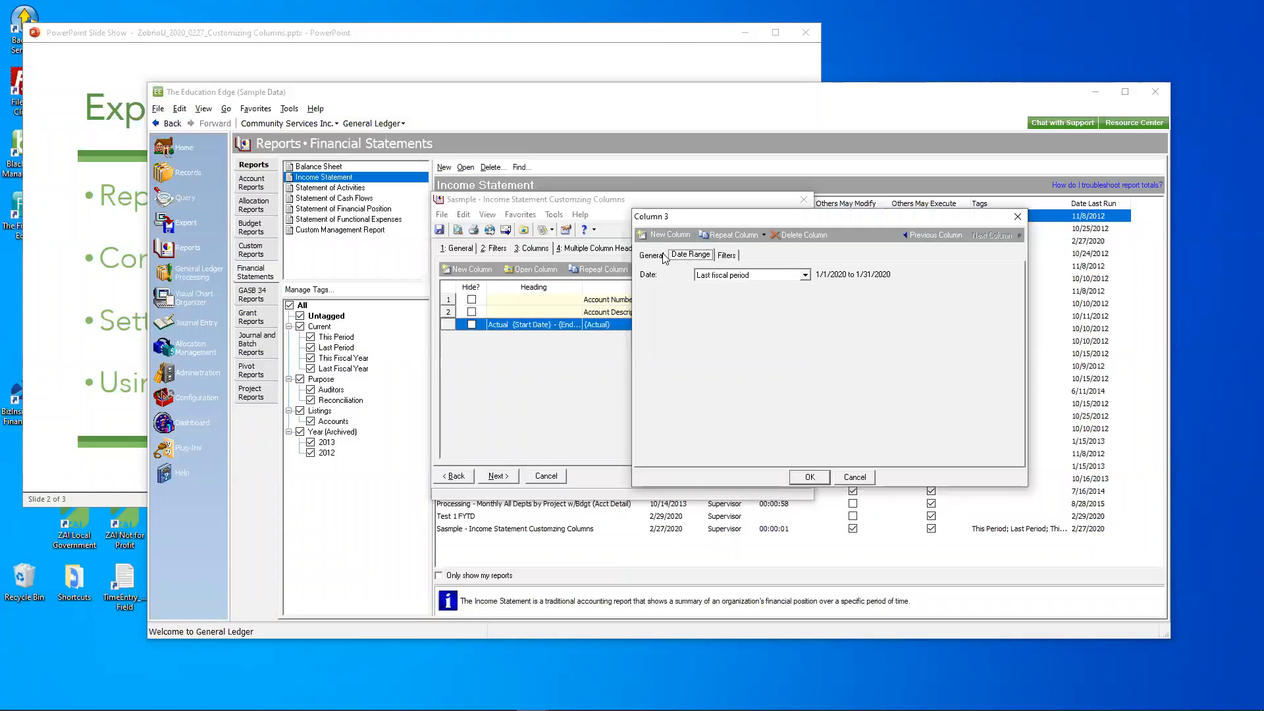
{"action": "left_click", "coordinate": [660, 255]}
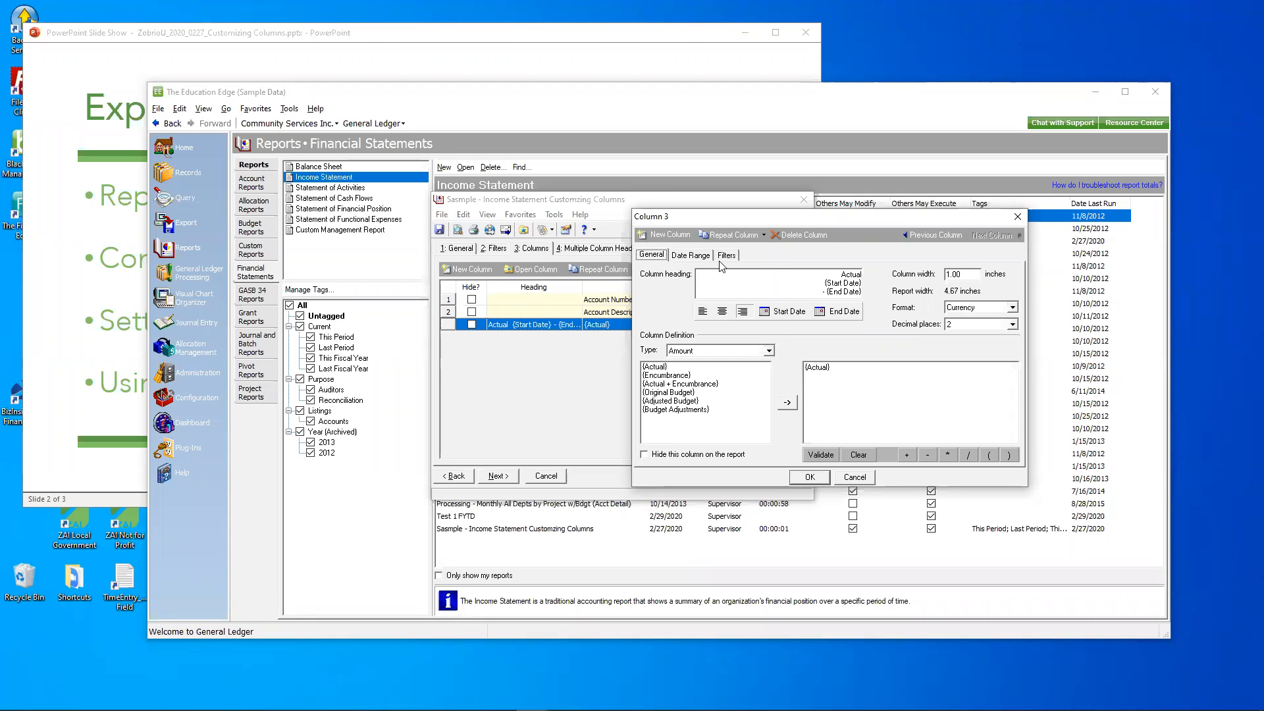
Step: Repeat the Actual column and replace Actual with Budget in the new column's heading, keeping the start and end dates
{"action": "left_click", "coordinate": [727, 236]}
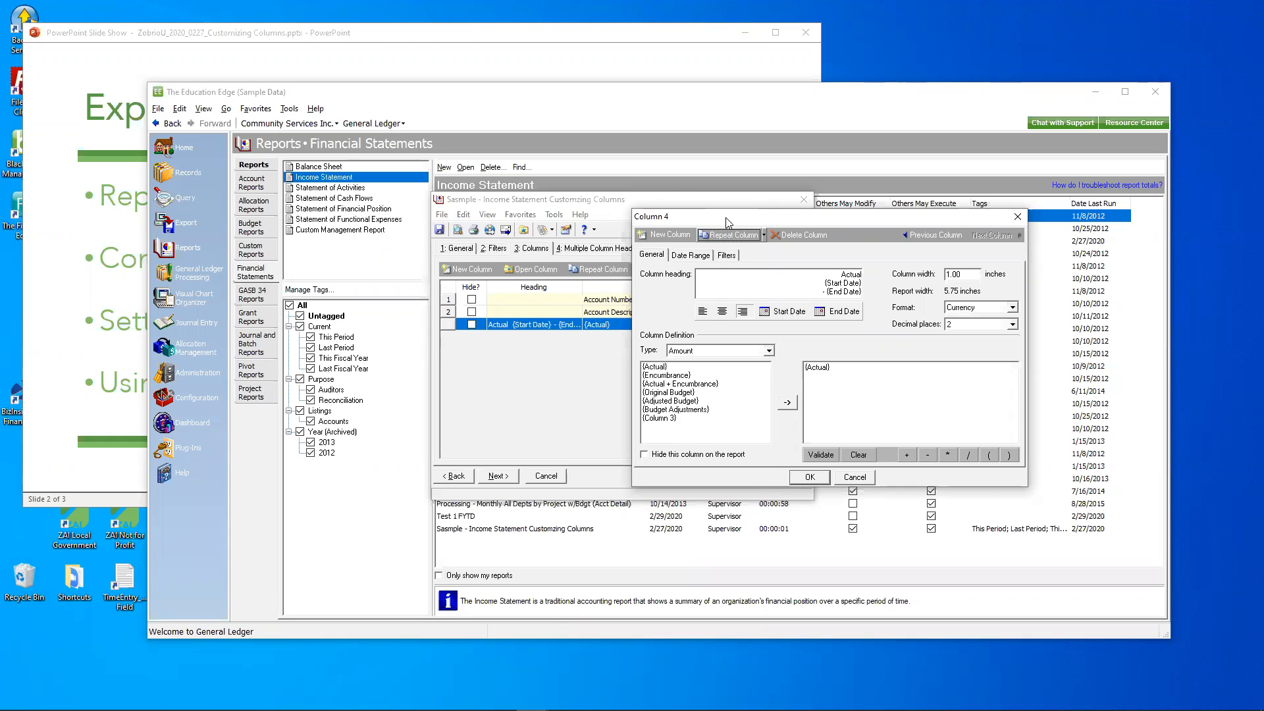
{"action": "left_click_drag", "start_coordinate": [726, 217], "coordinate": [695, 226]}
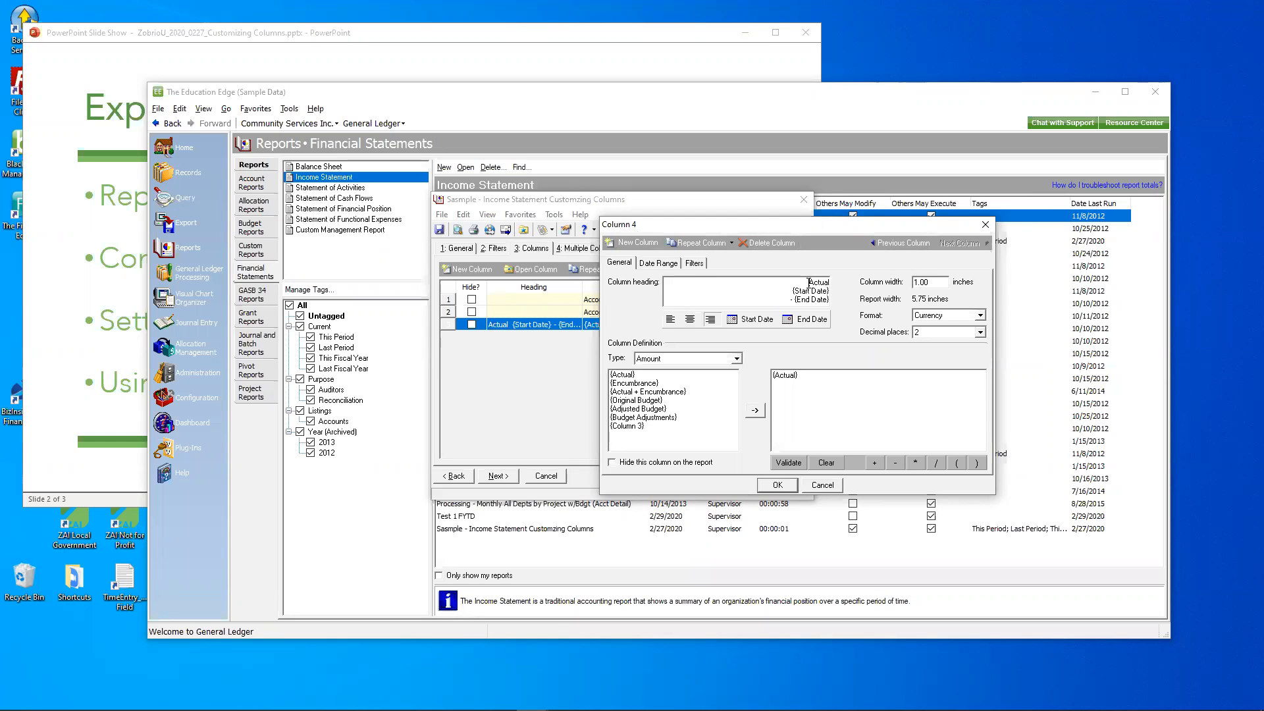
{"action": "double_click", "coordinate": [809, 282]}
{"action": "type", "text": "Budget"}
Step: Replace the Budget column's formula with {Adjusted Budget} using the FINAL budget scenario, check its date range, and accept the column
{"action": "left_click", "coordinate": [853, 380]}
{"action": "left_click", "coordinate": [826, 463]}
{"action": "left_click", "coordinate": [656, 401]}
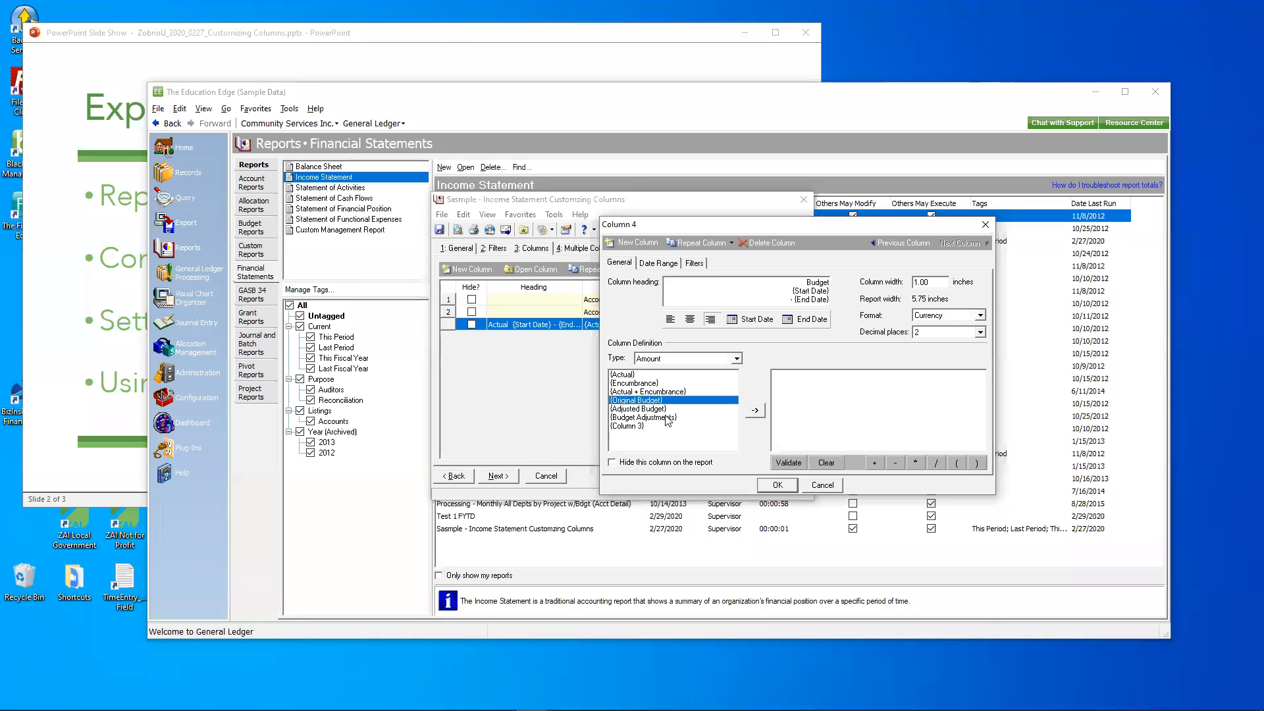
{"action": "left_click", "coordinate": [666, 419]}
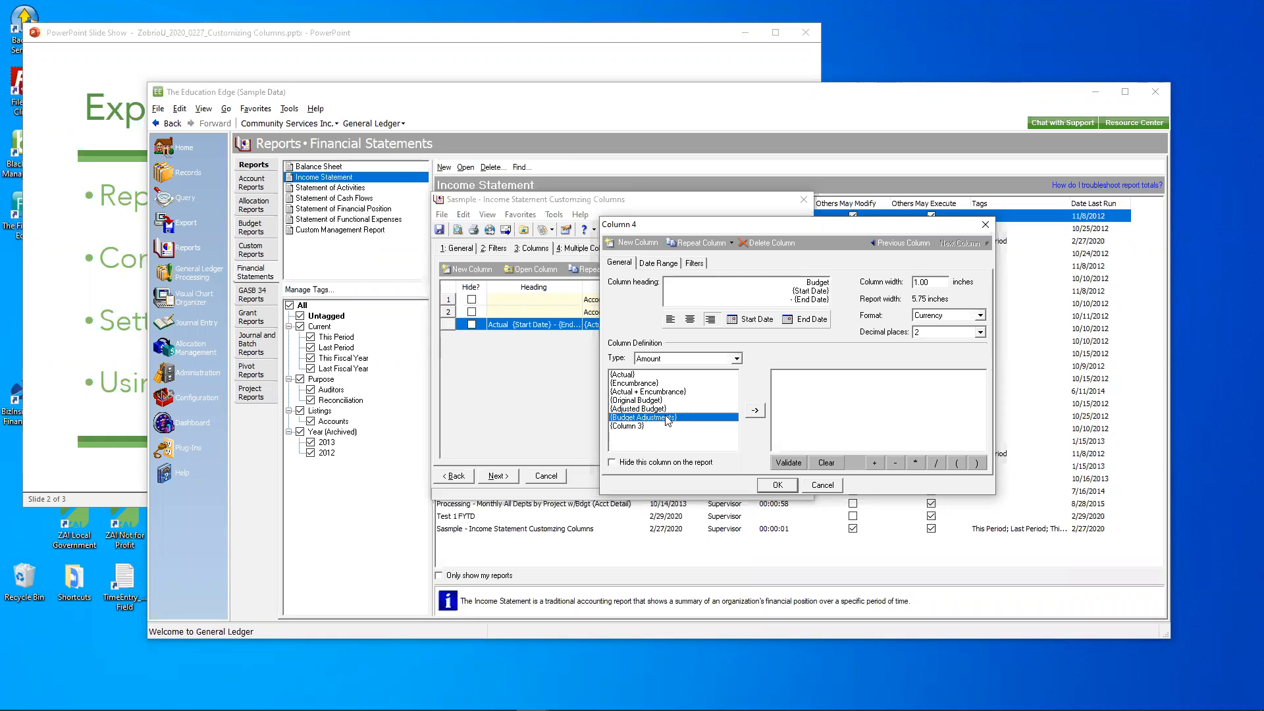
{"action": "left_click", "coordinate": [651, 409]}
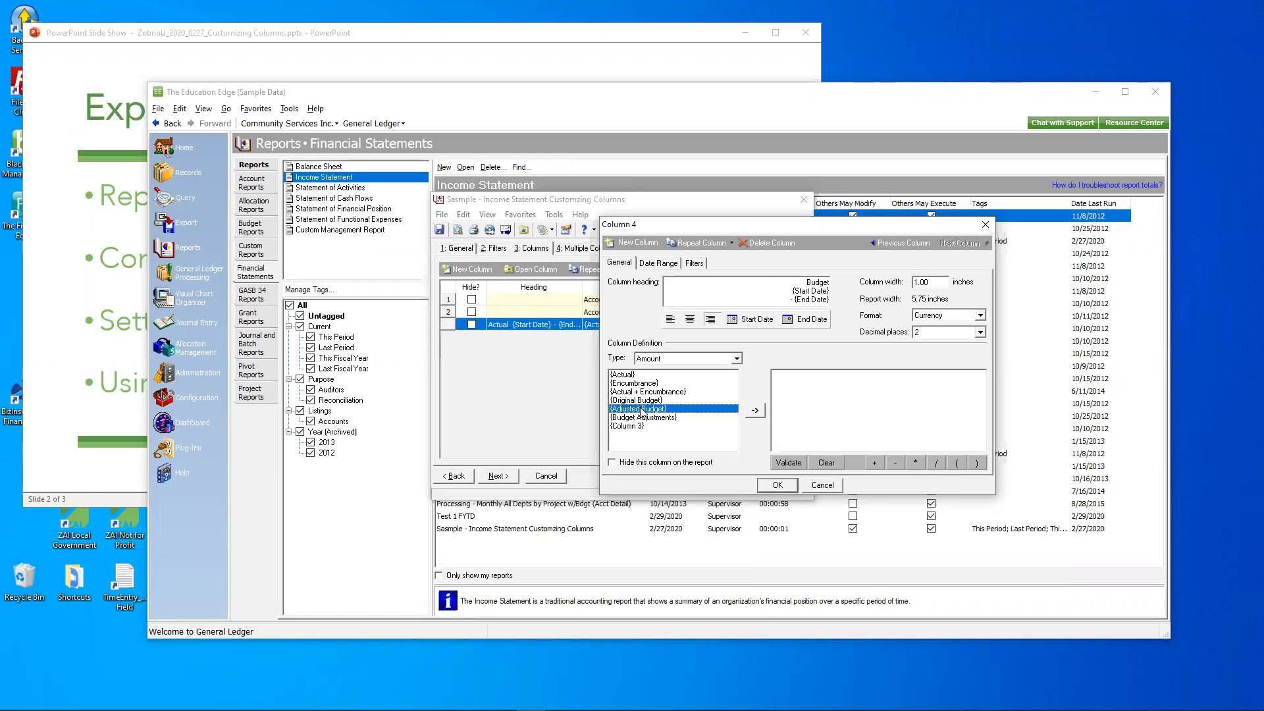
{"action": "left_click", "coordinate": [755, 410]}
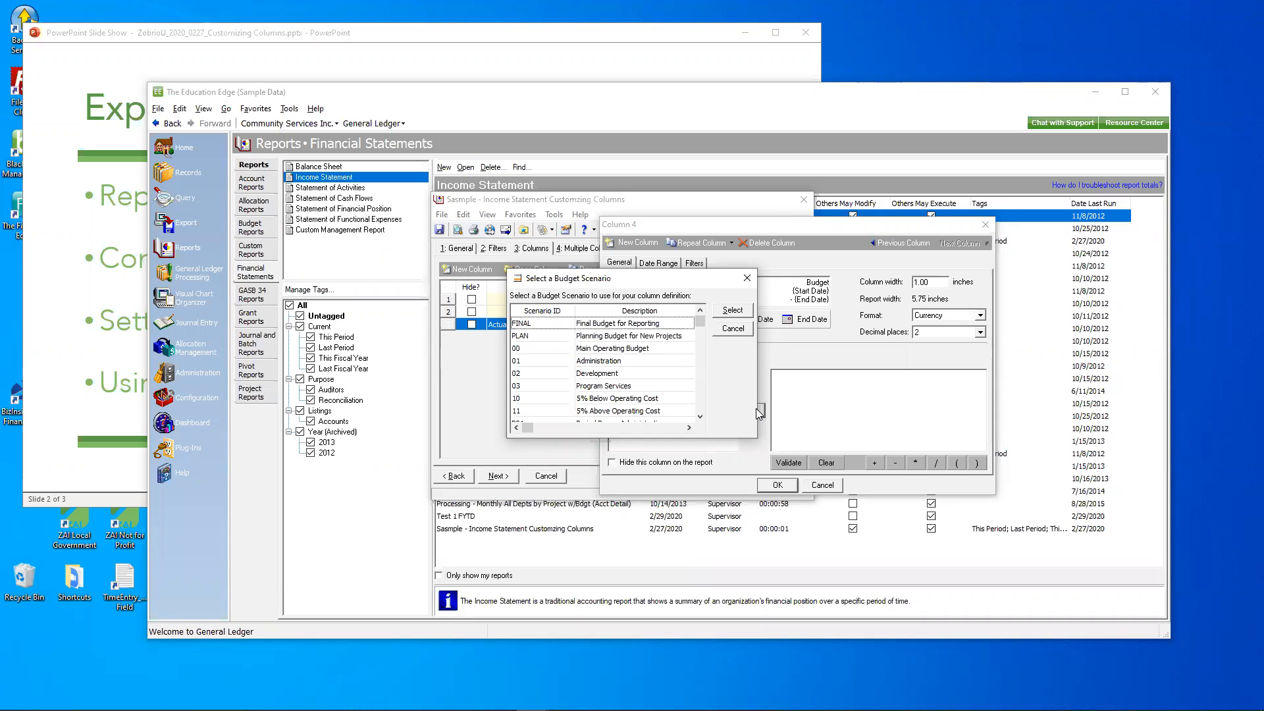
{"action": "left_click", "coordinate": [614, 325]}
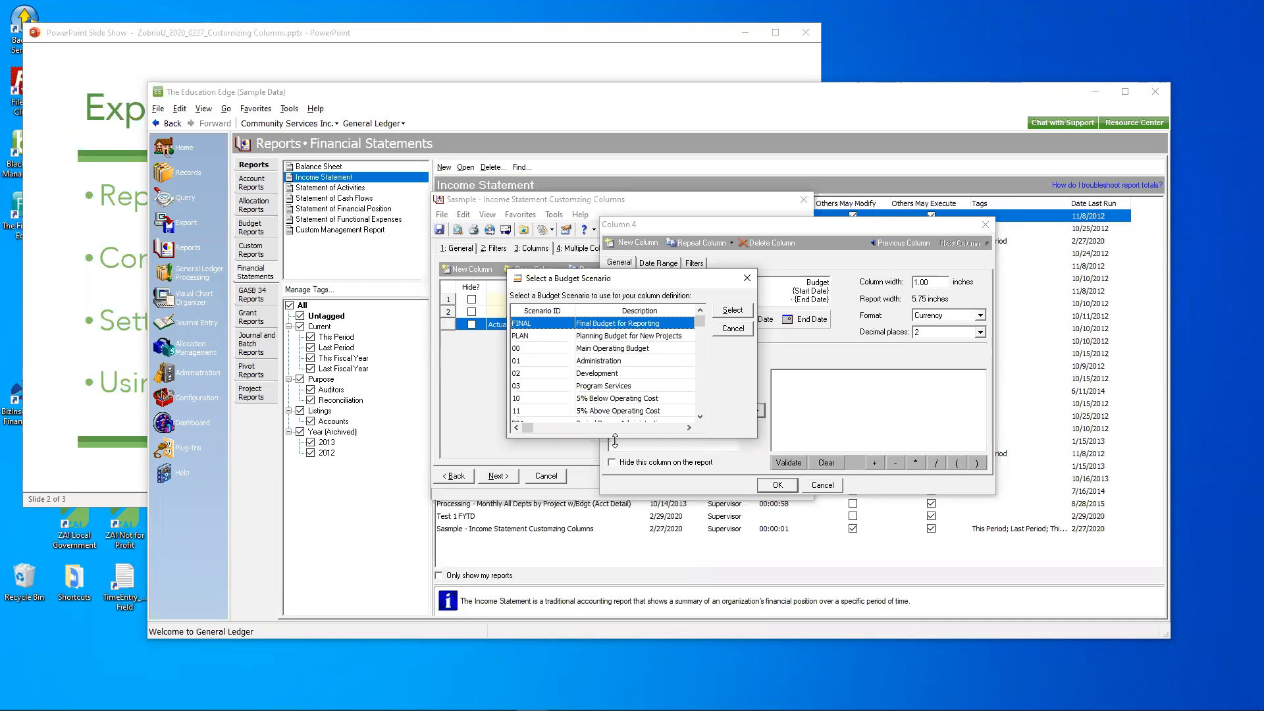
{"action": "left_click", "coordinate": [732, 310]}
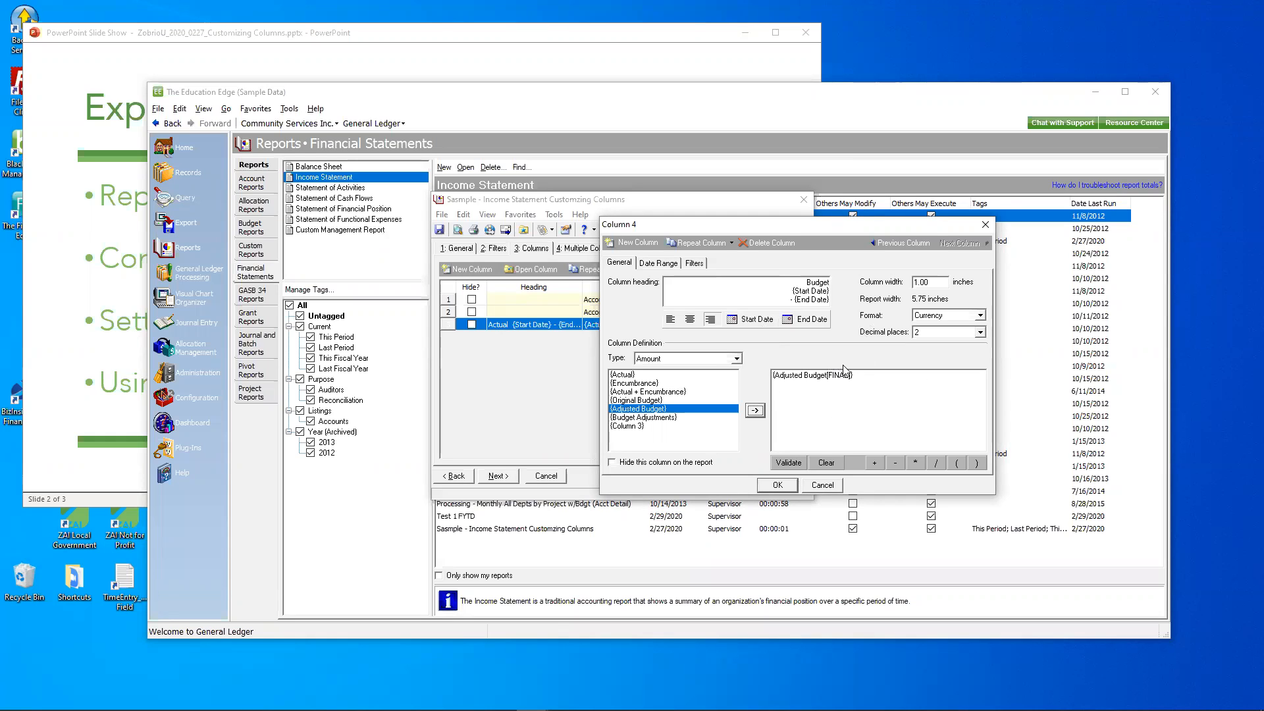
{"action": "left_click", "coordinate": [658, 267]}
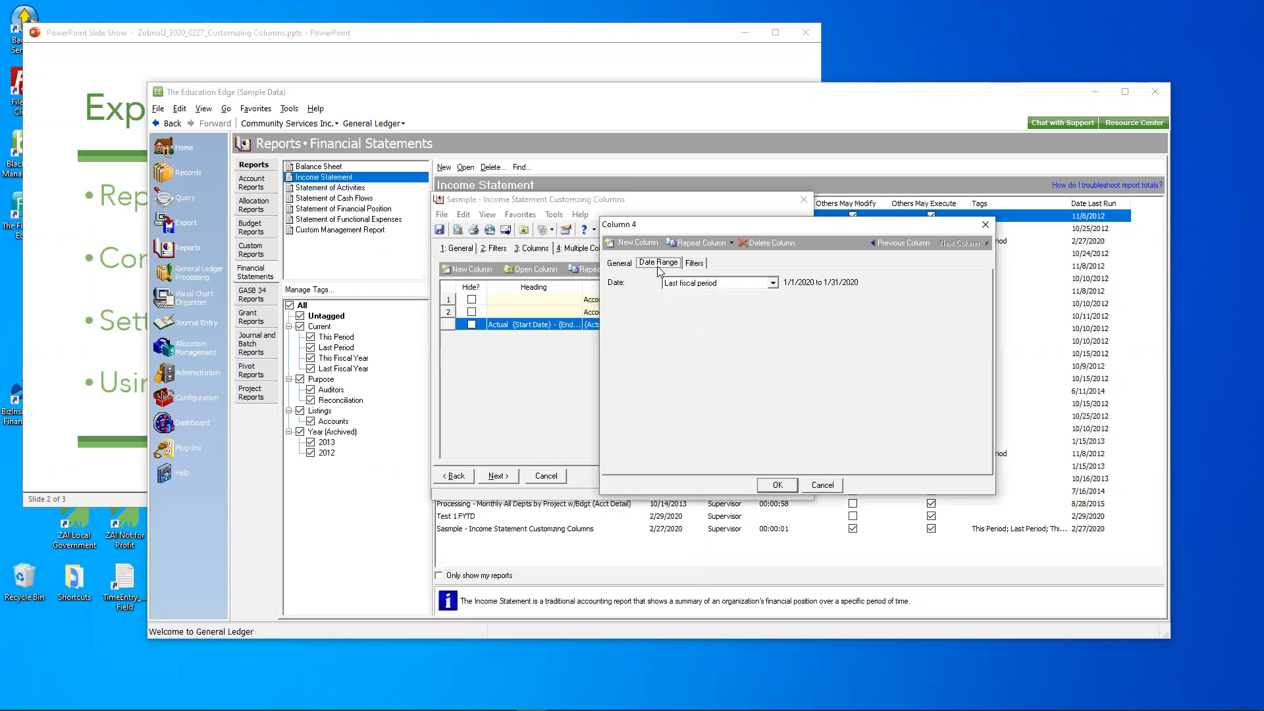
{"action": "left_click", "coordinate": [778, 485]}
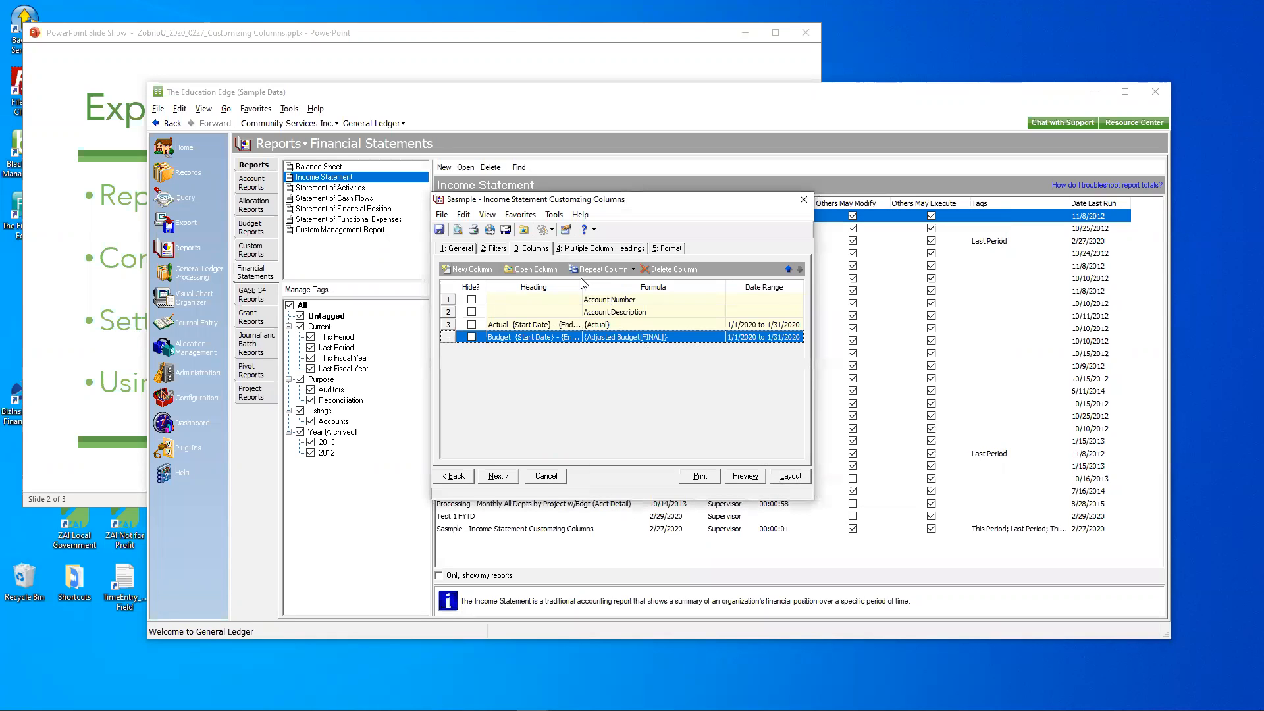
Step: Preview the income statement at 150% to compare the Actual and Budget columns, then close the preview
{"action": "left_click", "coordinate": [744, 477]}
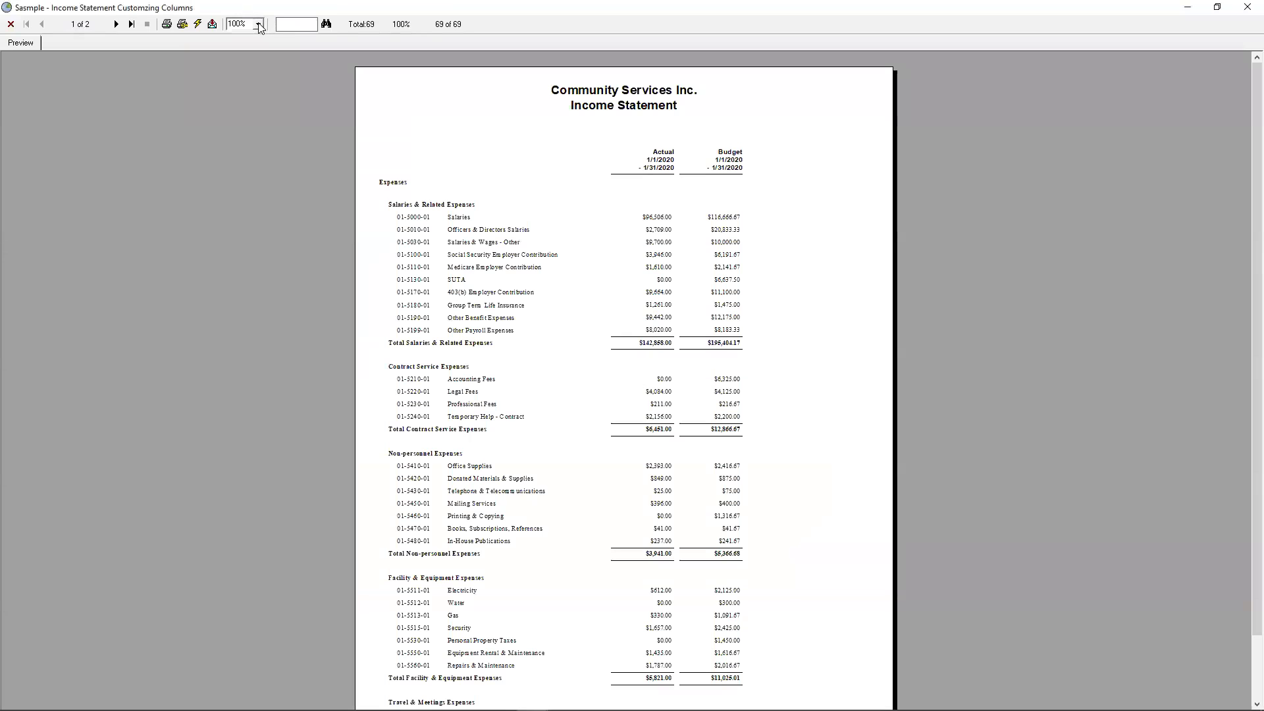
{"action": "left_click", "coordinate": [257, 24]}
{"action": "left_click", "coordinate": [253, 62]}
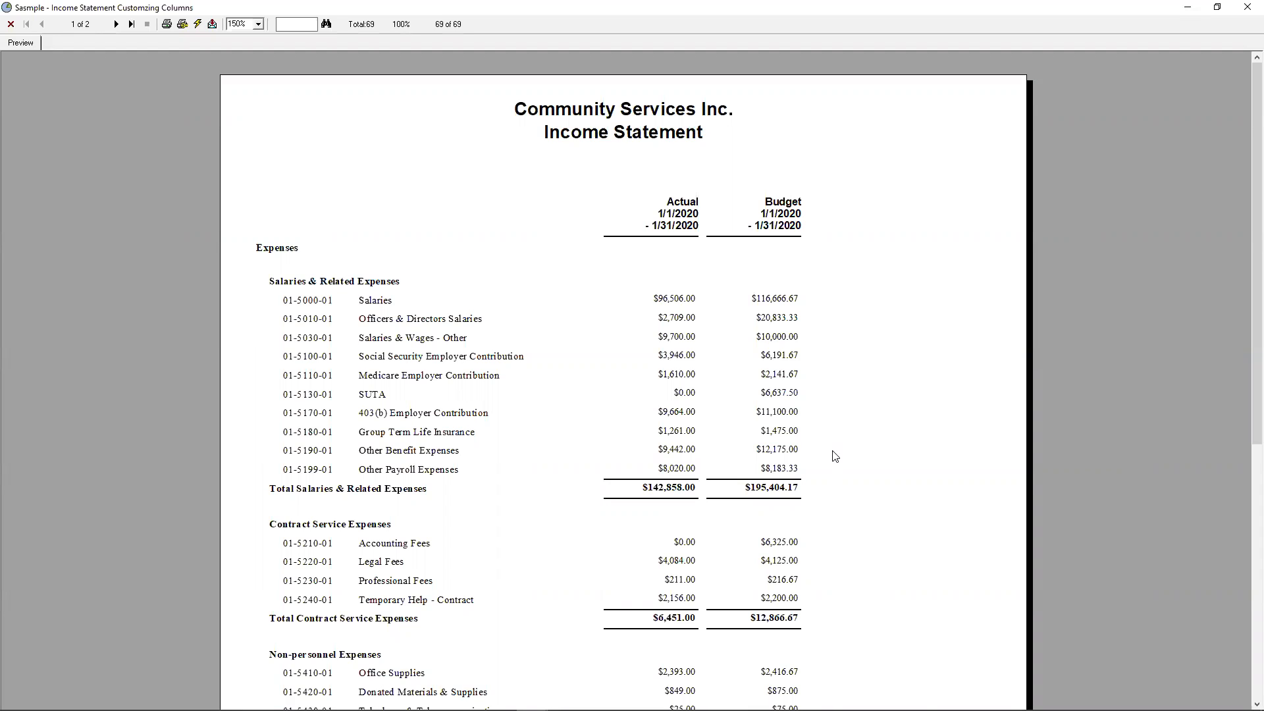
{"action": "left_click", "coordinate": [1246, 10]}
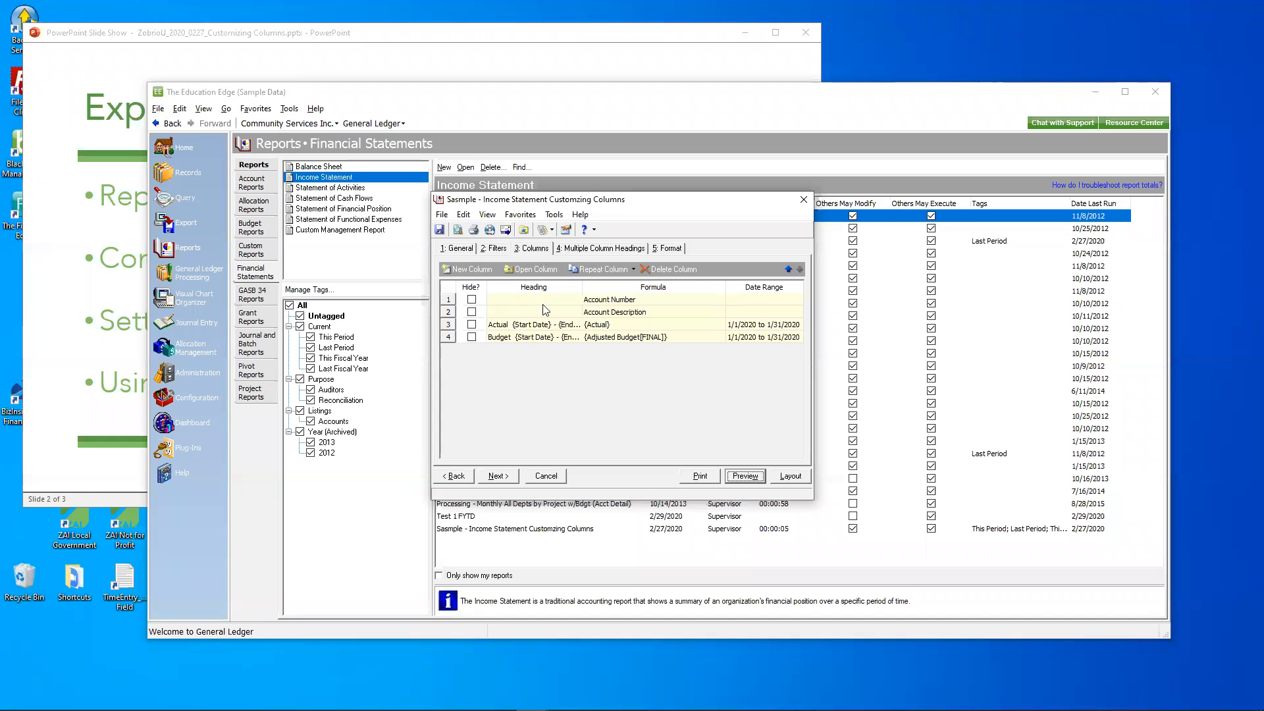
Step: Repeat the Budget column and replace Budget with Variance $ in the new column's heading
{"action": "left_click", "coordinate": [546, 339]}
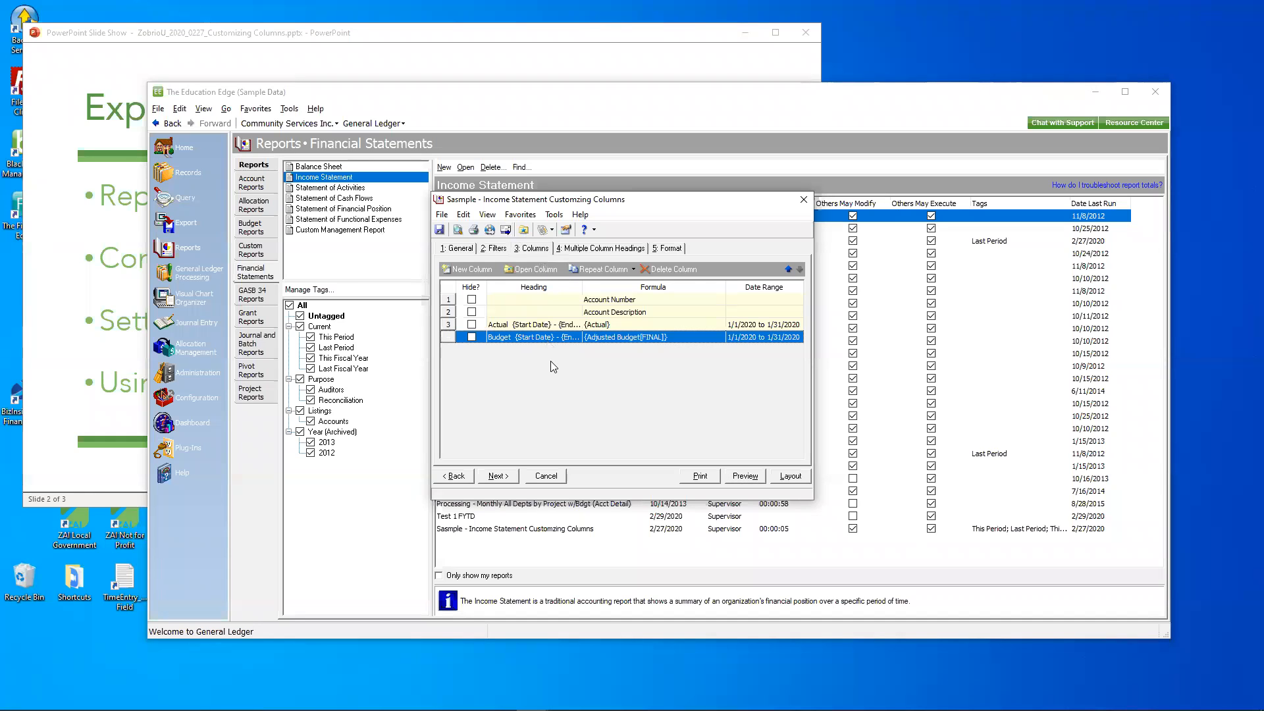
{"action": "left_click", "coordinate": [596, 270]}
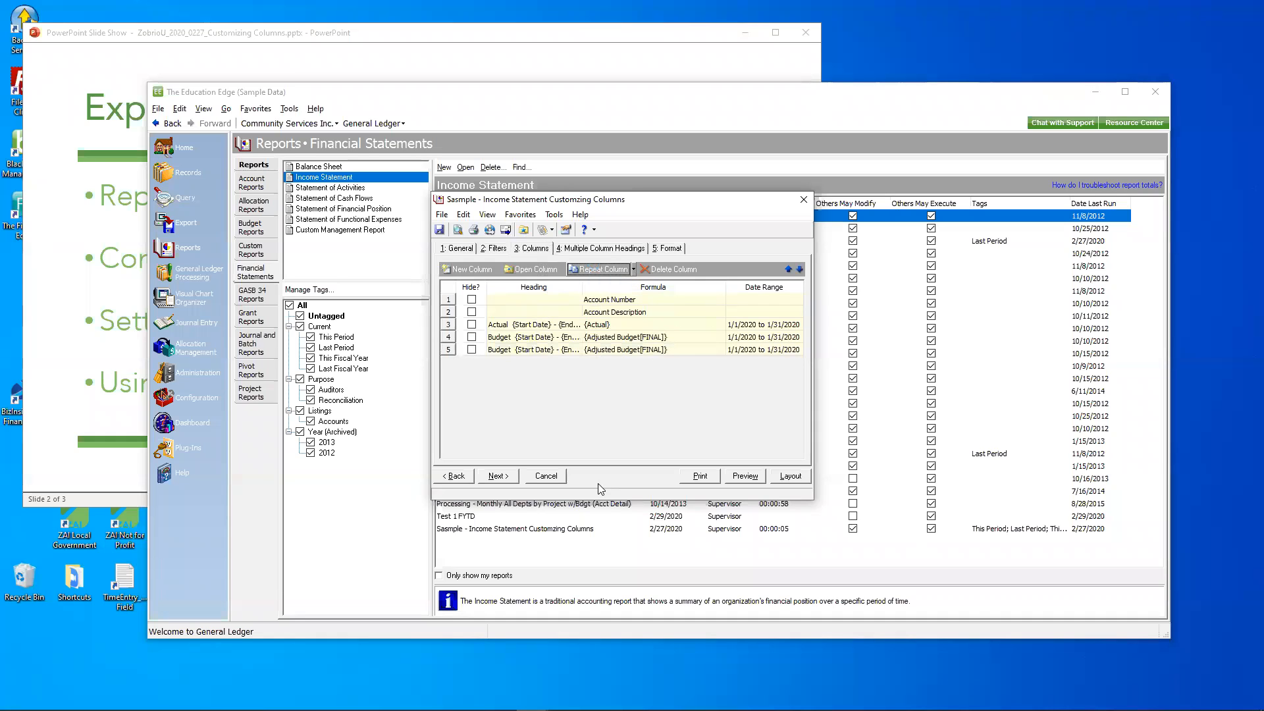
{"action": "double_click", "coordinate": [591, 354]}
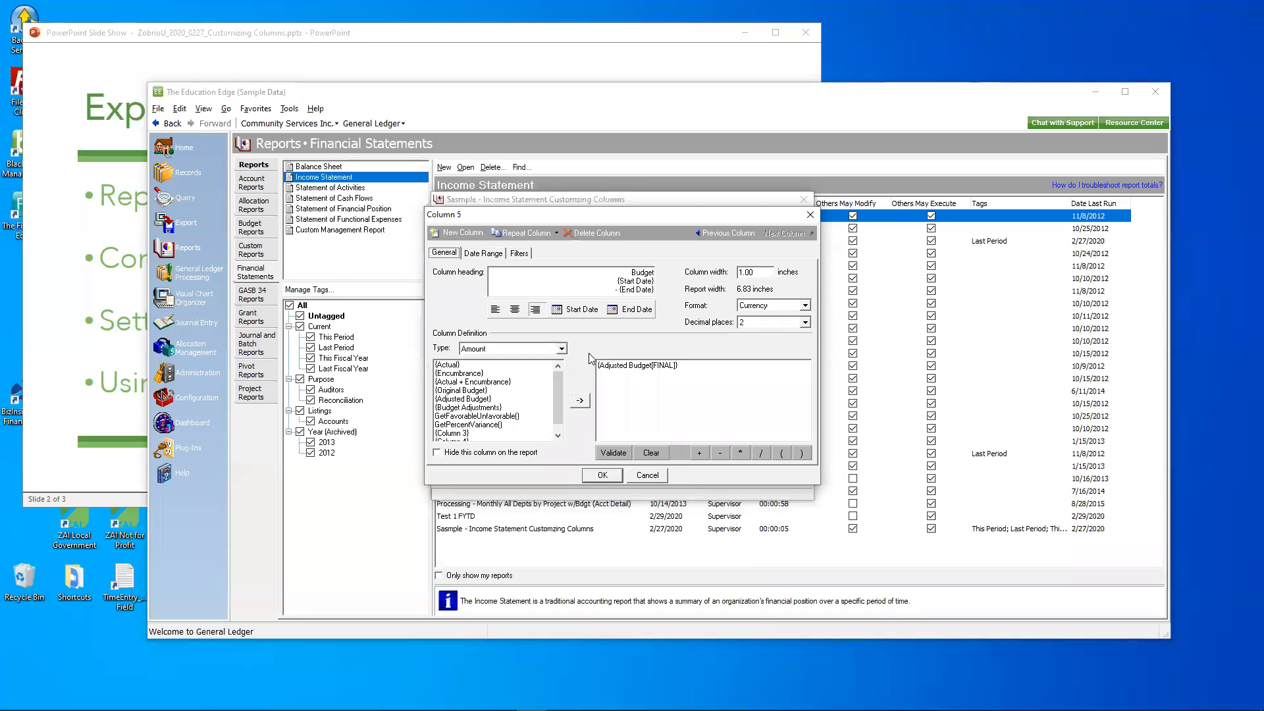
{"action": "left_click_drag", "start_coordinate": [631, 272], "coordinate": [674, 258]}
{"action": "type", "text": "Variance $"}
Step: Replace the Variance $ column's formula with GetFavorableUnfavorable({Column 3}, {Column 4}) and accept the column
{"action": "left_click", "coordinate": [660, 454]}
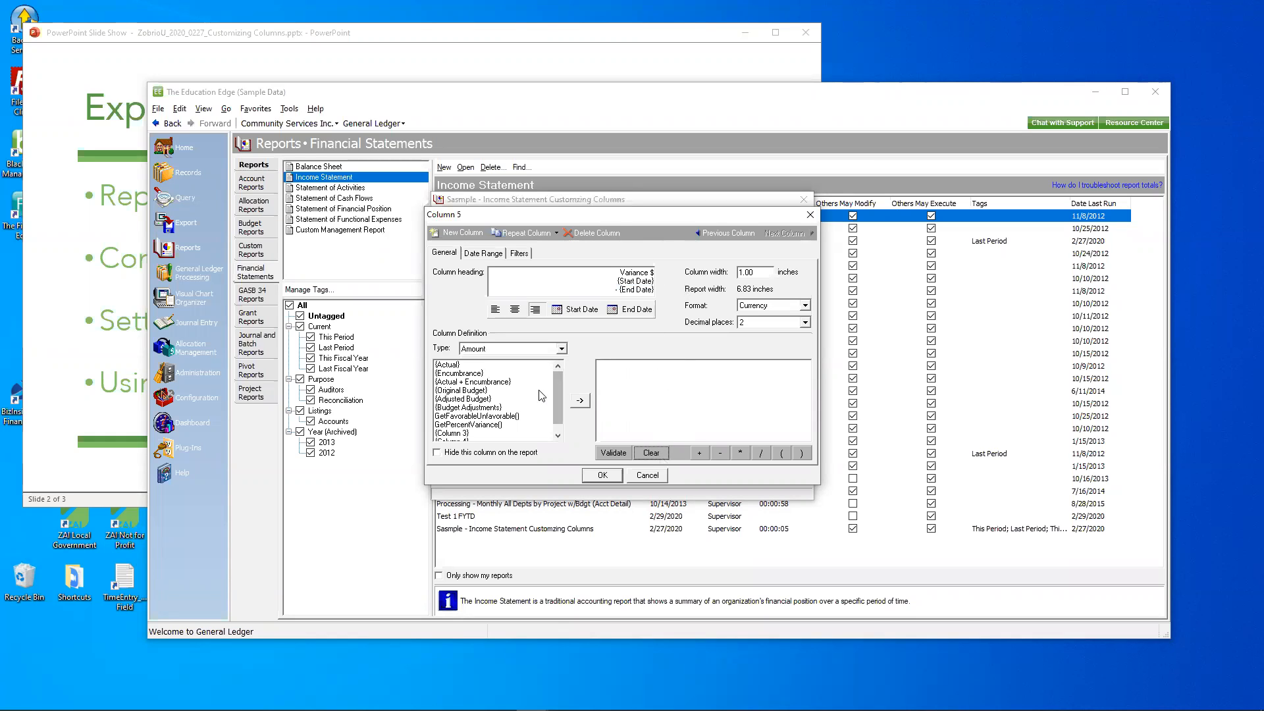
{"action": "scroll", "coordinate": [559, 397], "scroll_direction": "down", "scroll_amount": 1}
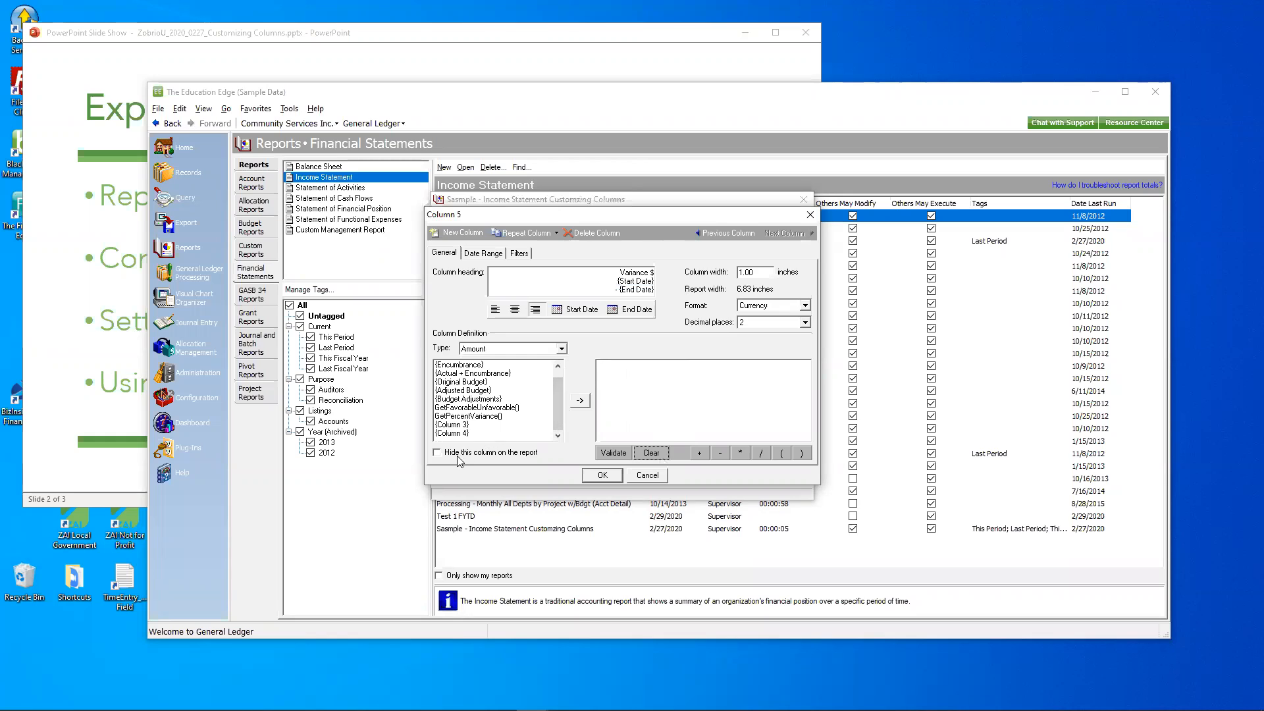
{"action": "left_click", "coordinate": [478, 408]}
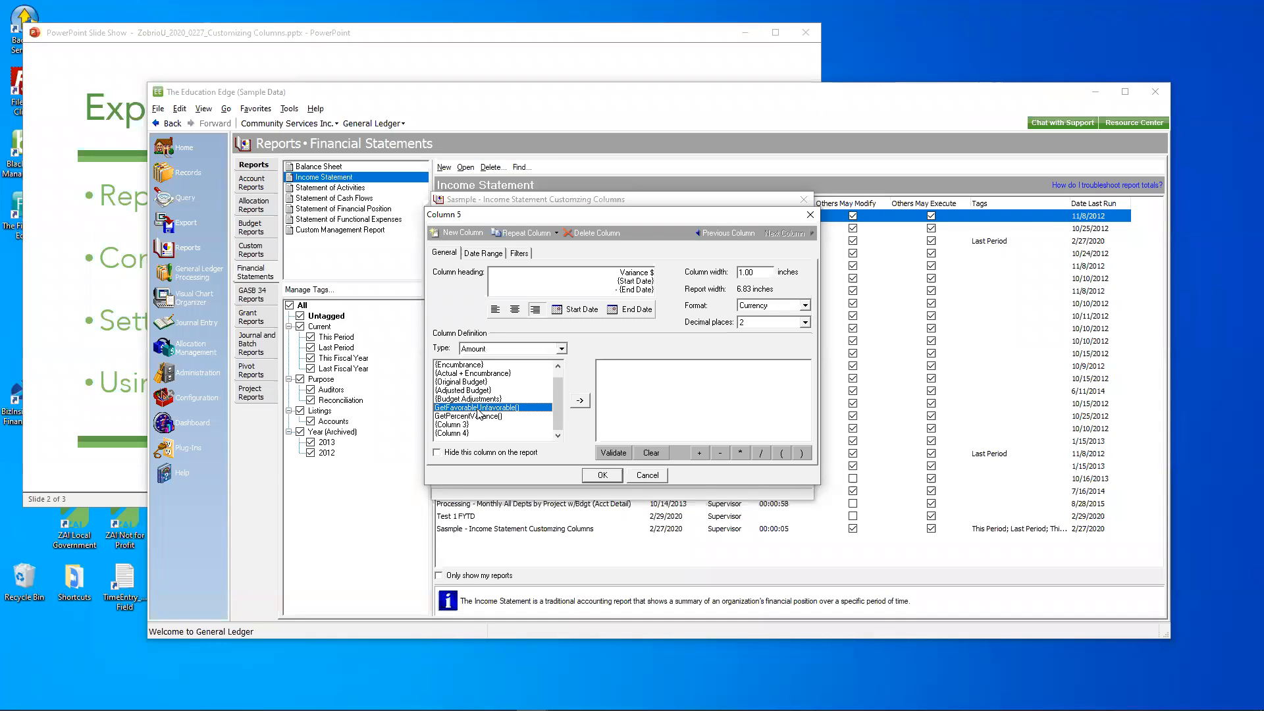
{"action": "left_click", "coordinate": [585, 402]}
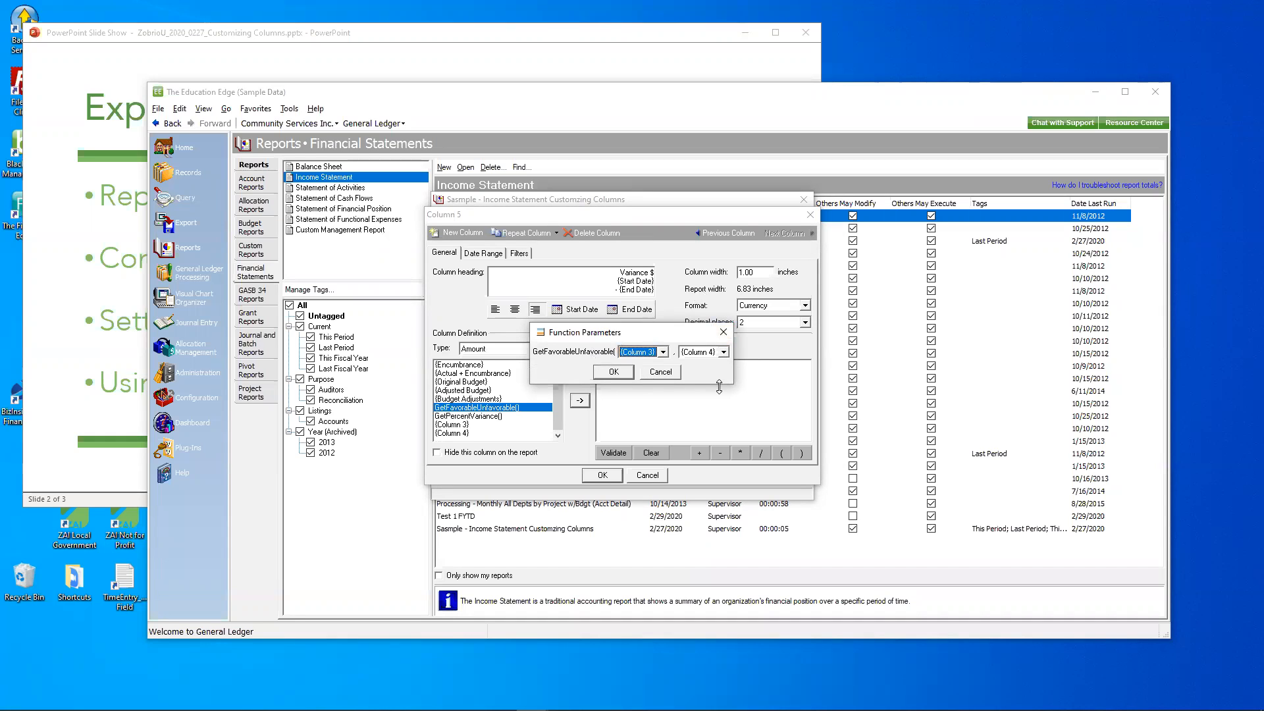
{"action": "left_click", "coordinate": [613, 373]}
{"action": "left_click", "coordinate": [600, 475]}
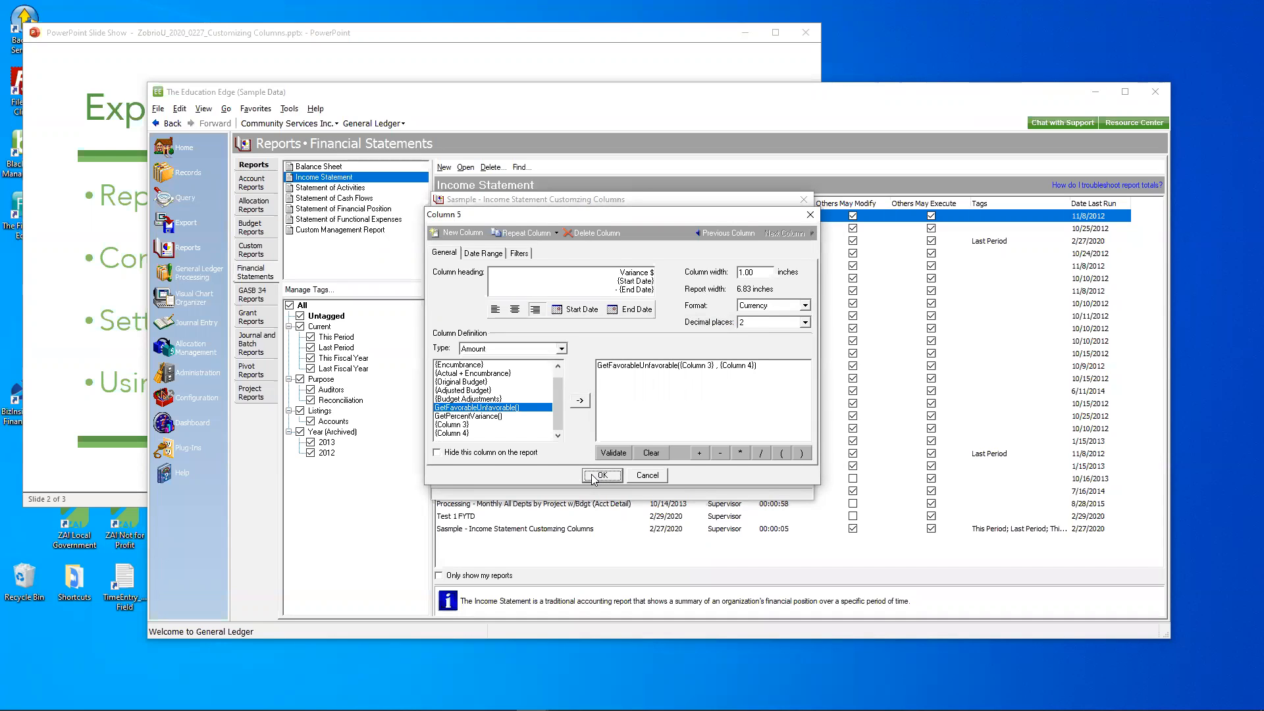
Step: Preview the income statement at 150% to check the Variance $ column against Actual and Budget, then close the preview
{"action": "left_click", "coordinate": [755, 477]}
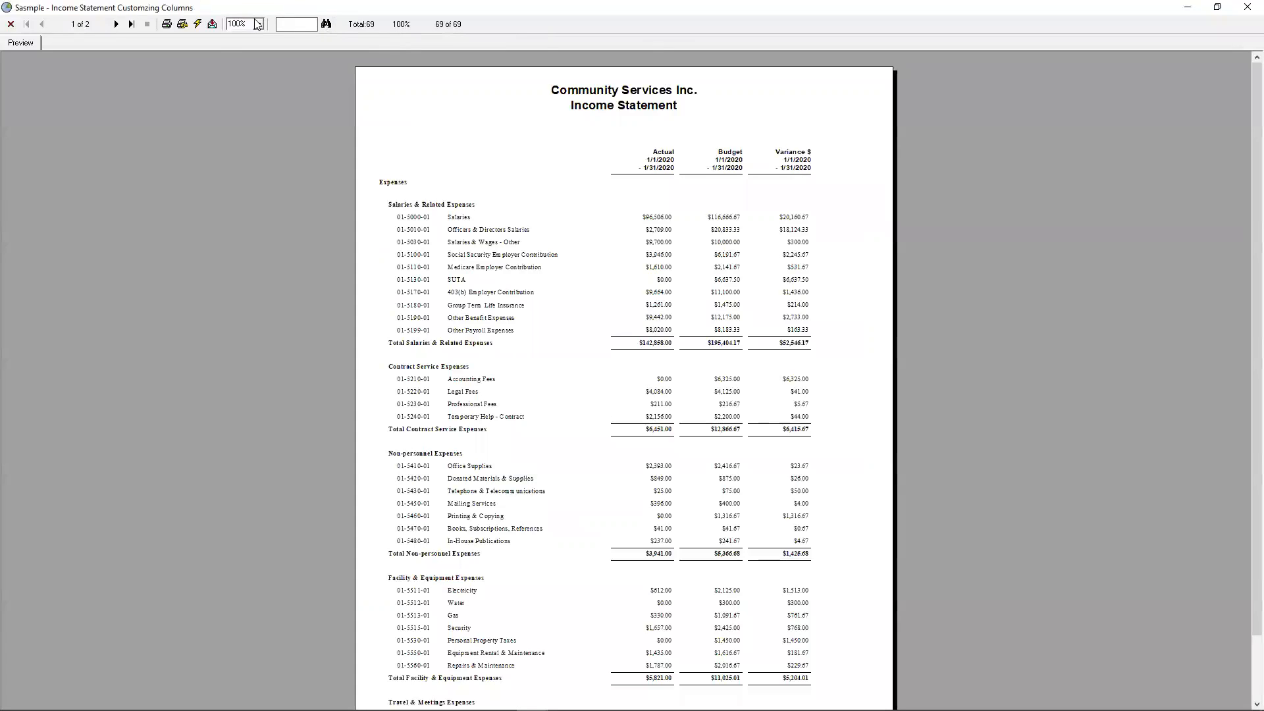
{"action": "left_click", "coordinate": [259, 24]}
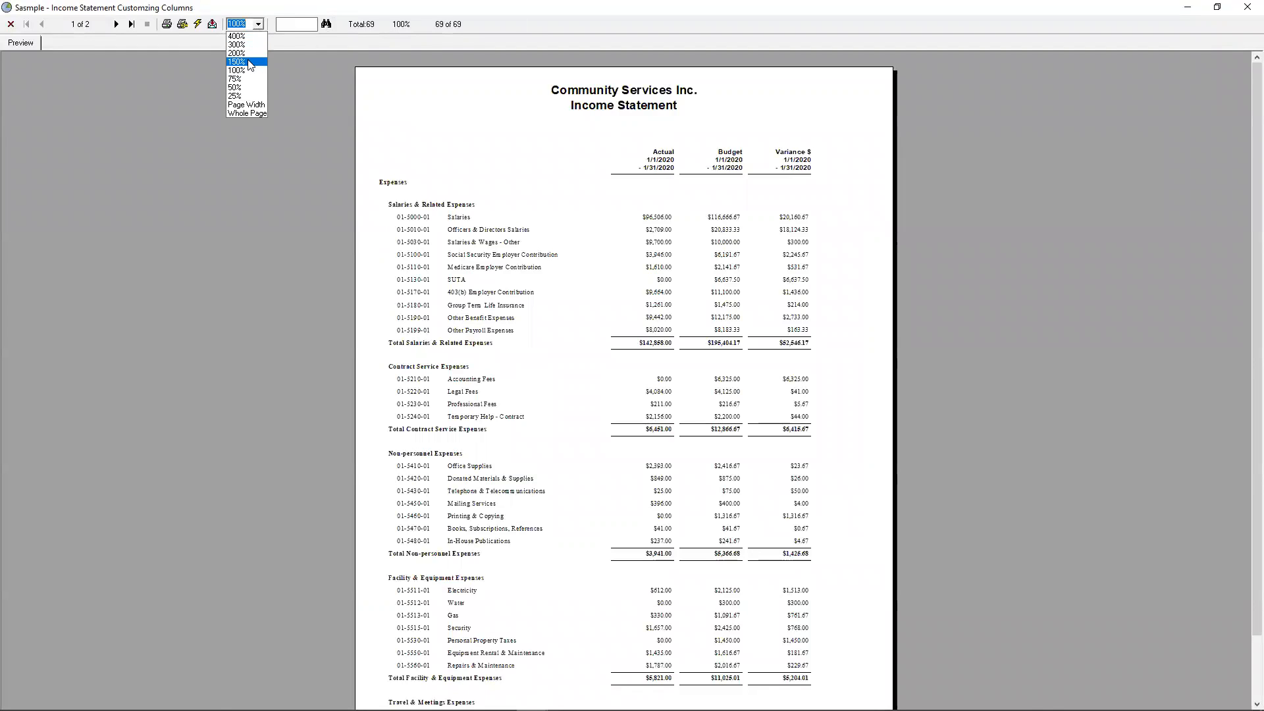
{"action": "left_click", "coordinate": [249, 62]}
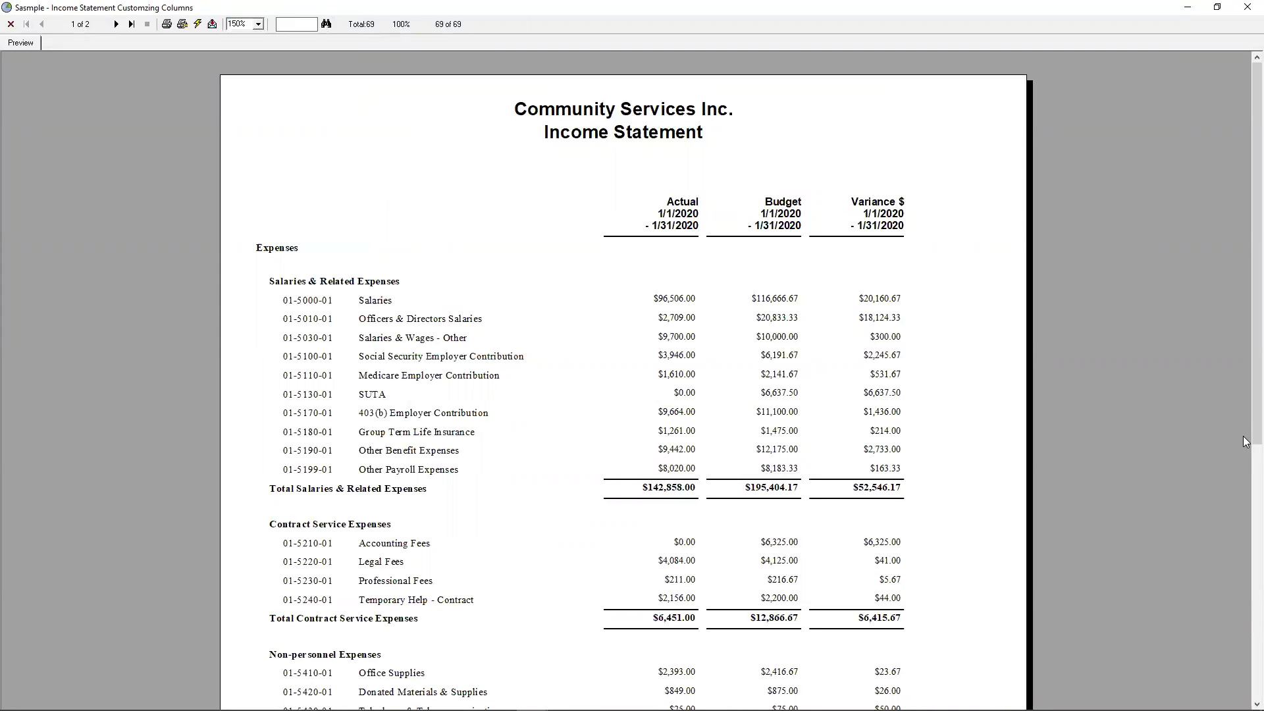
{"action": "left_click", "coordinate": [1248, 7]}
Step: Review the Variance $ column's definition from the report's column list and close it
{"action": "left_click", "coordinate": [531, 249]}
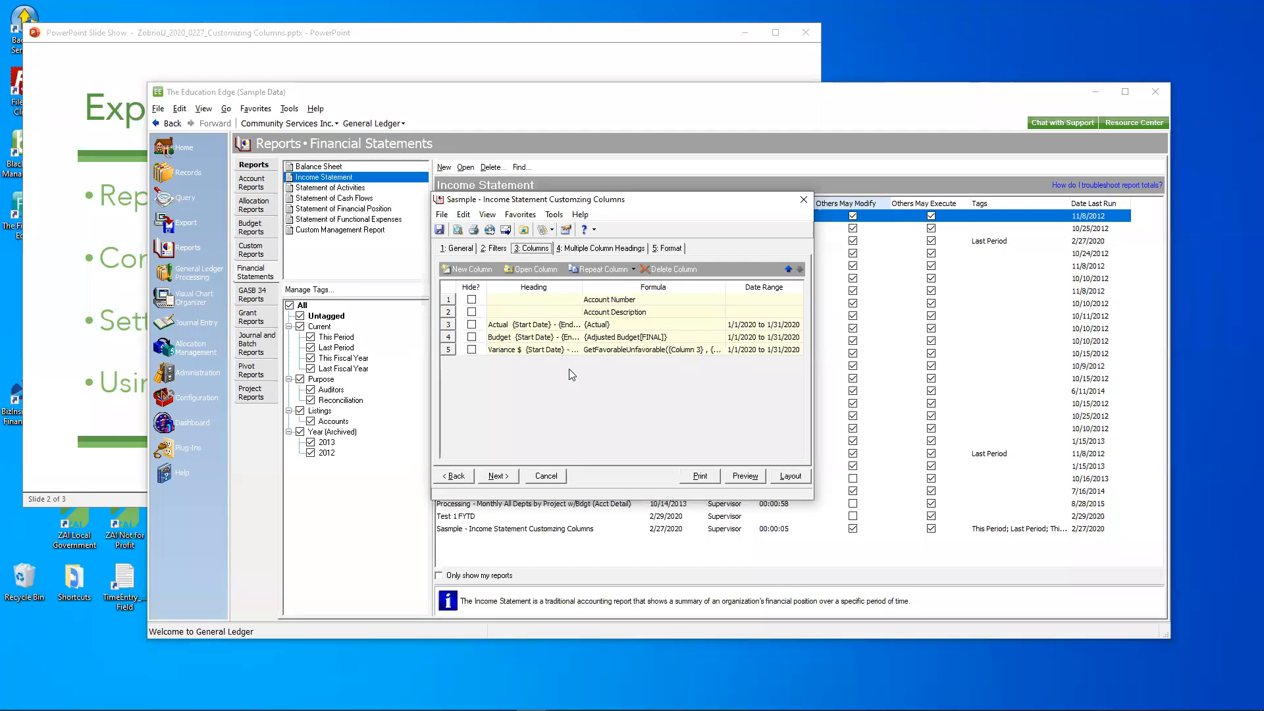
{"action": "double_click", "coordinate": [450, 349]}
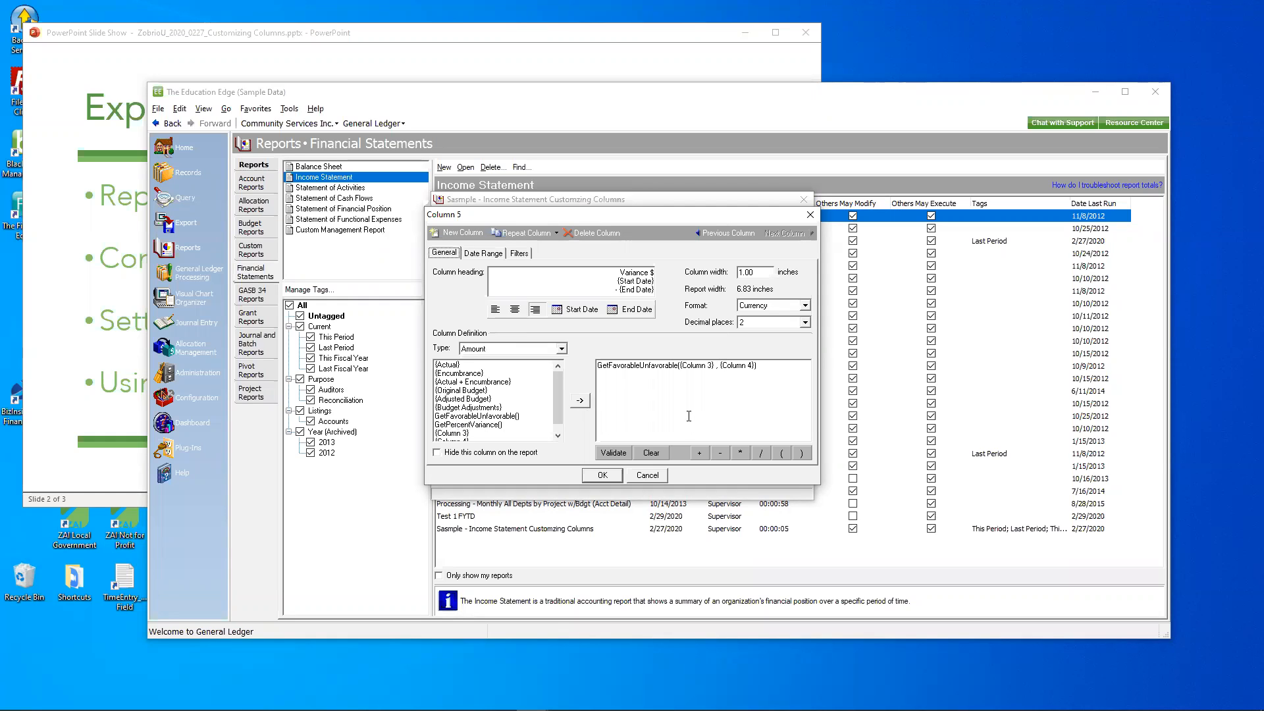
{"action": "left_click", "coordinate": [612, 479]}
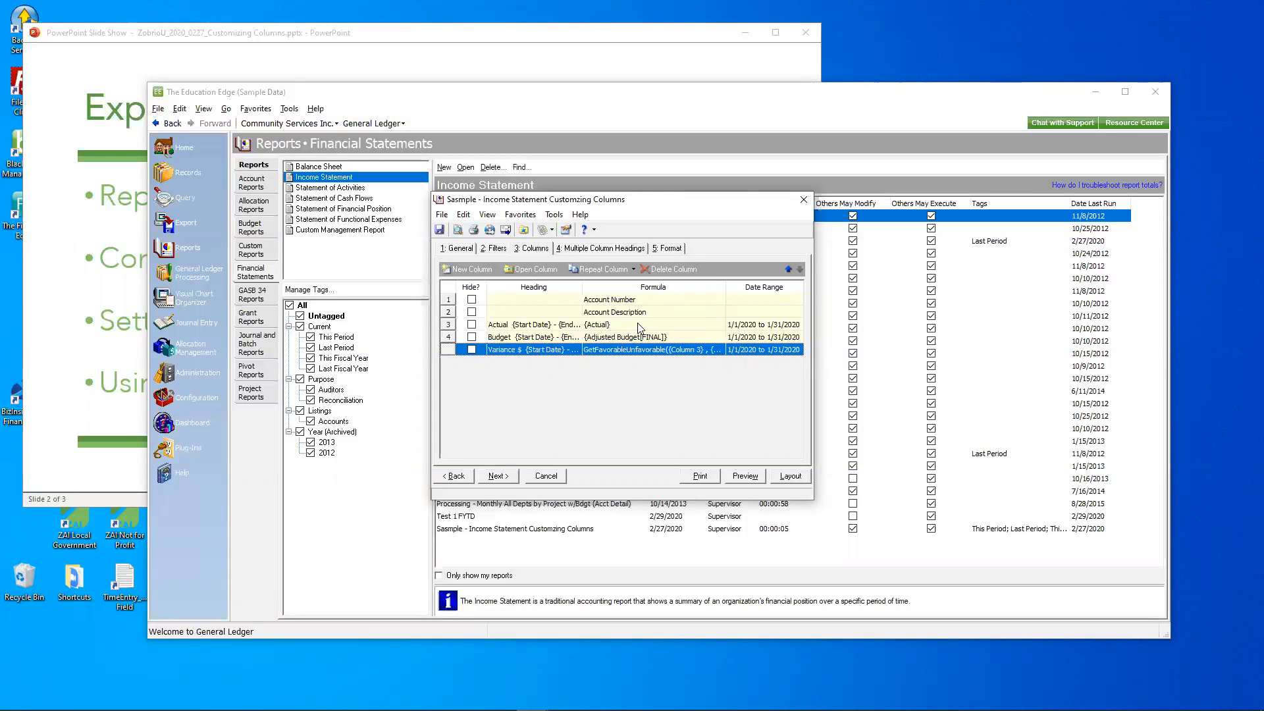
Step: Repeat the Actual column and set the copy's date range to Fiscal year to last fiscal period
{"action": "left_click", "coordinate": [669, 324]}
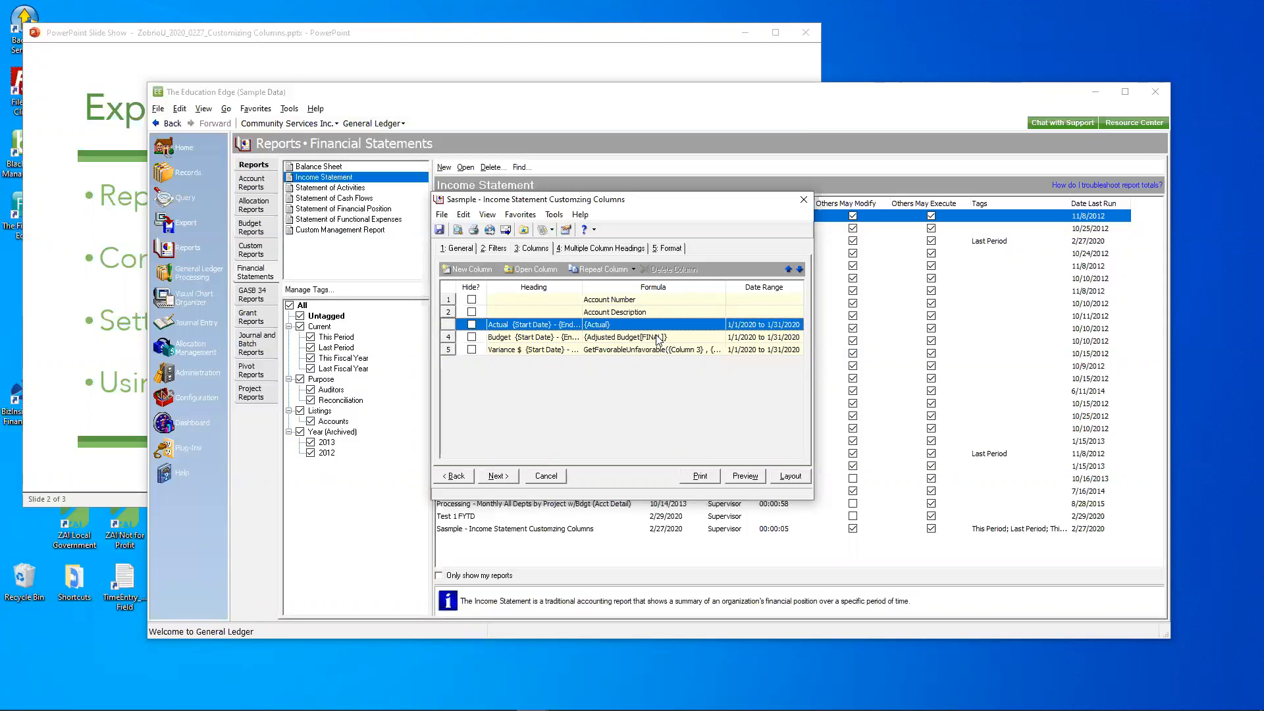
{"action": "left_click", "coordinate": [579, 272]}
{"action": "left_click", "coordinate": [616, 338]}
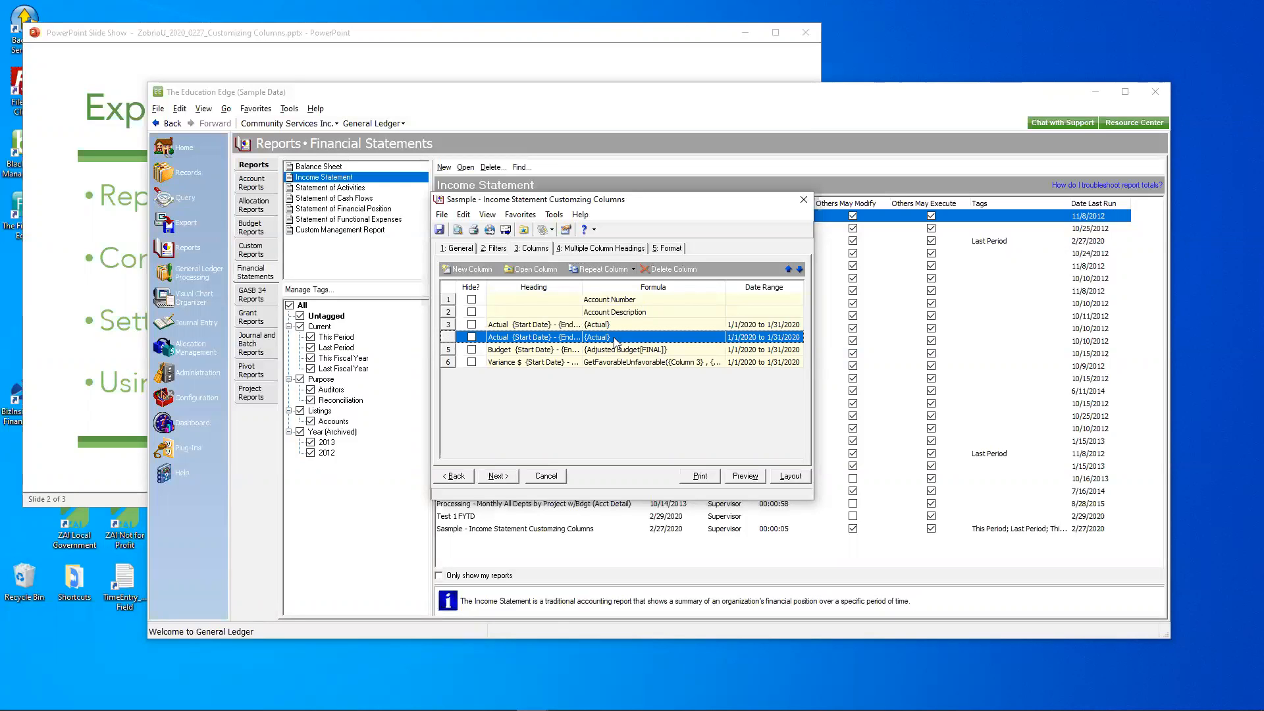
{"action": "double_click", "coordinate": [616, 339]}
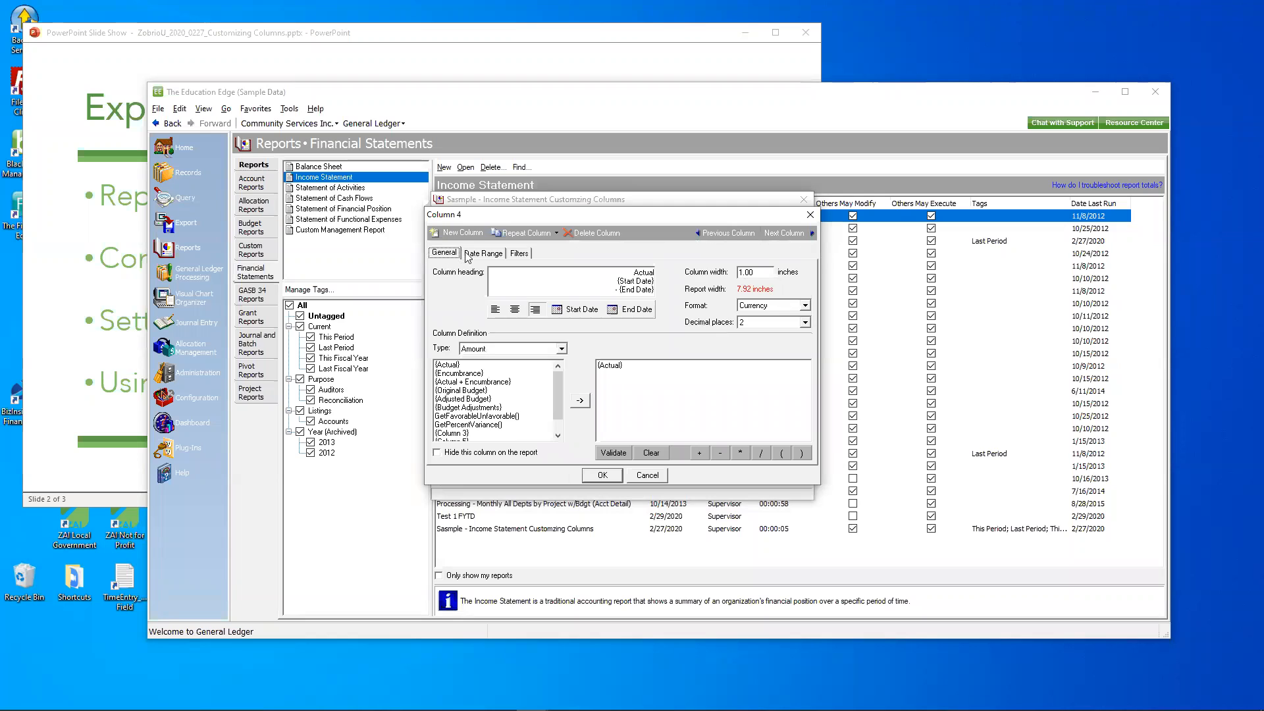
{"action": "left_click", "coordinate": [486, 253]}
{"action": "left_click", "coordinate": [597, 273]}
{"action": "scroll", "coordinate": [602, 318], "scroll_direction": "down", "scroll_amount": 2}
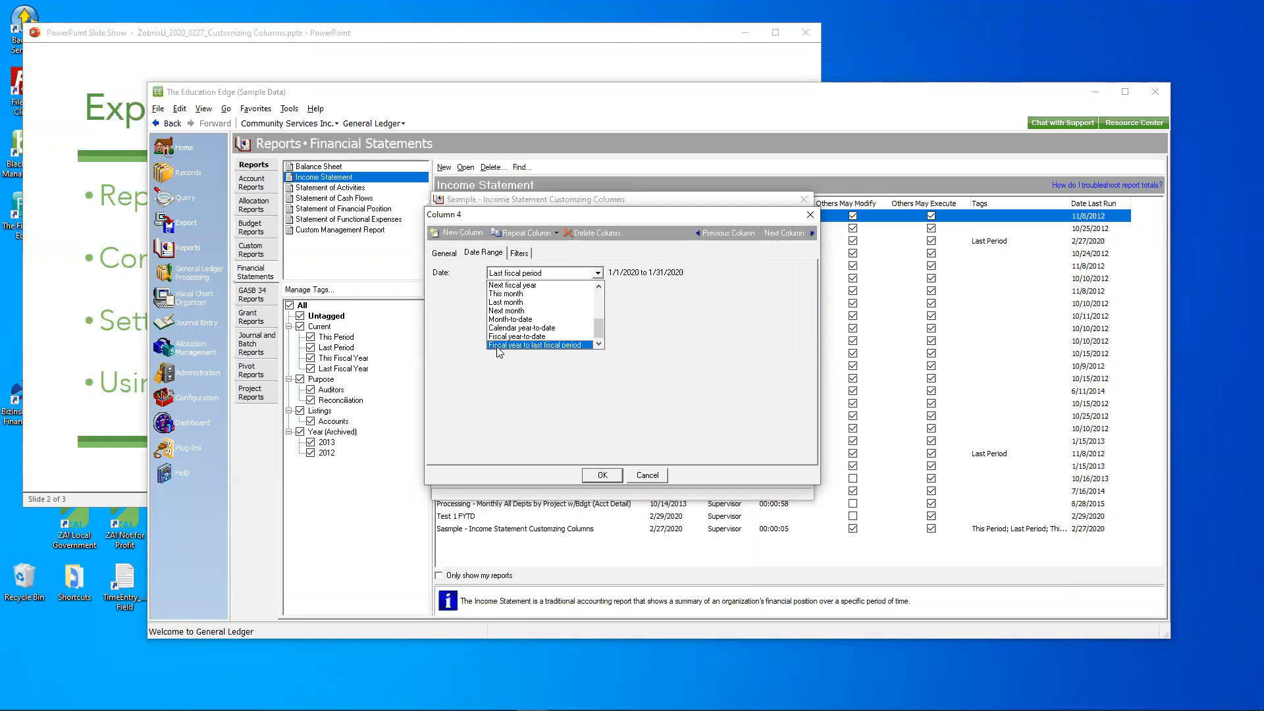
{"action": "left_click", "coordinate": [561, 345]}
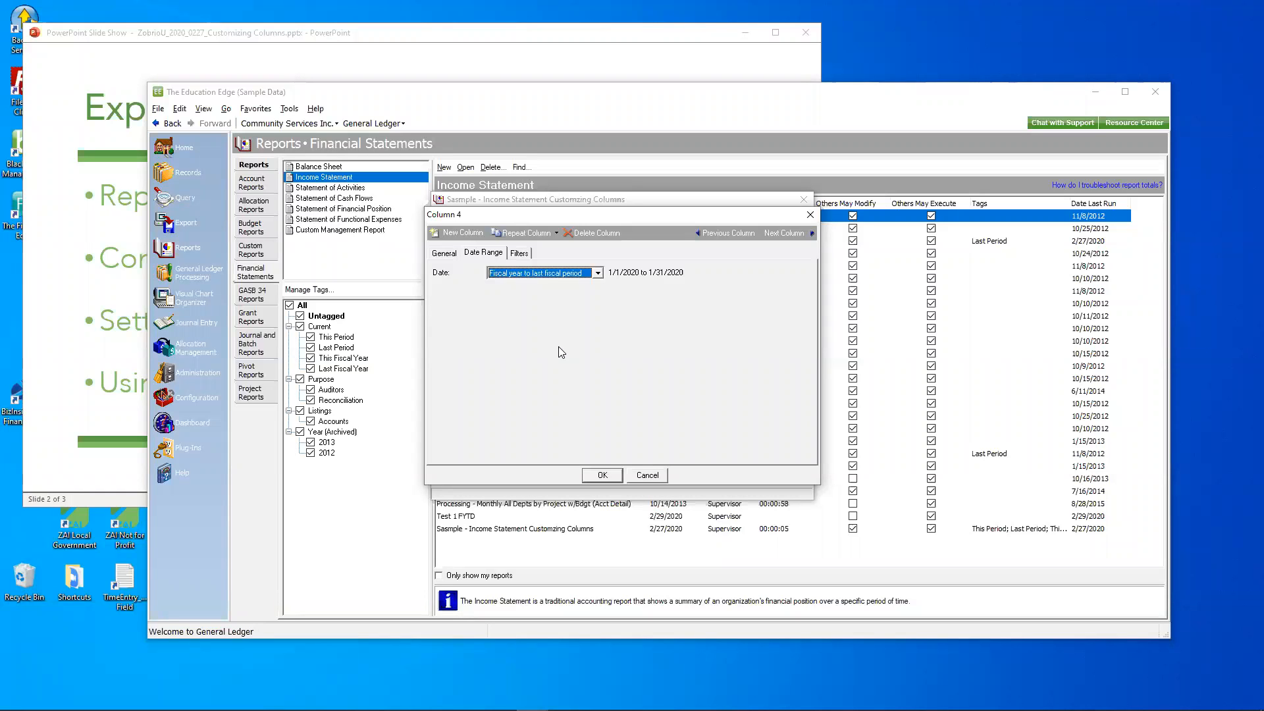
{"action": "left_click", "coordinate": [601, 475]}
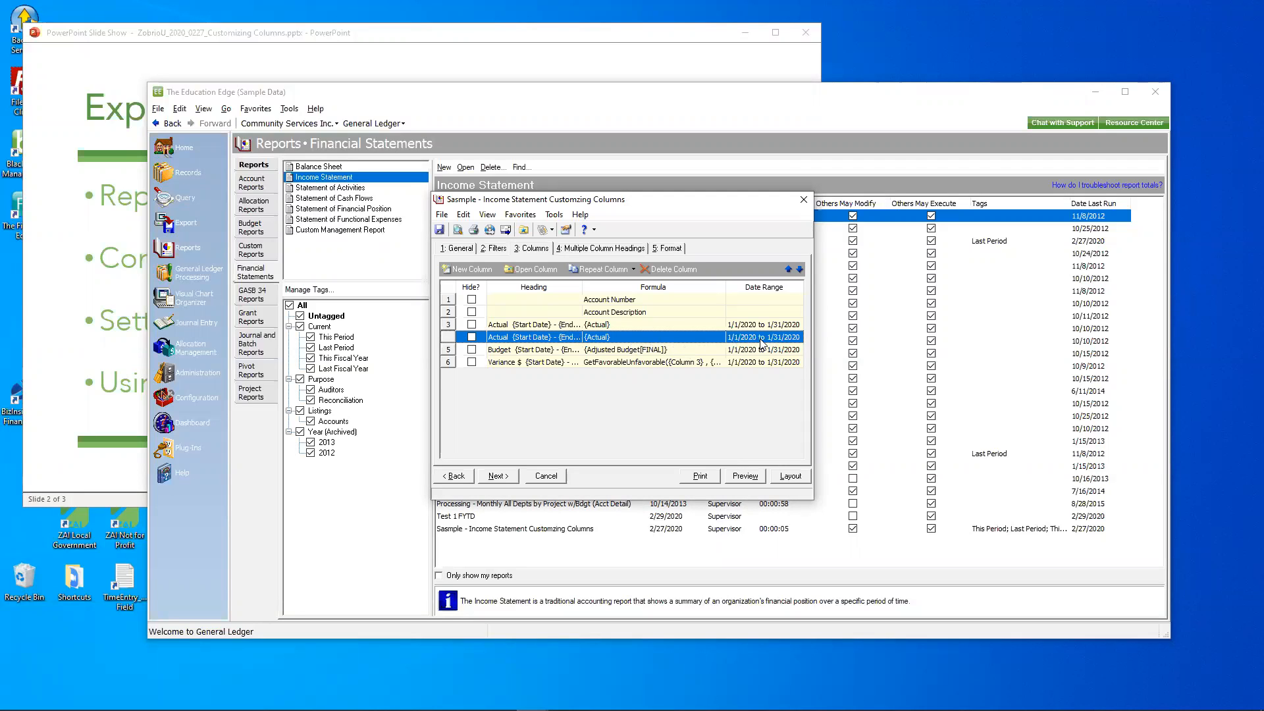
Step: Set the Budget column's date range to Fiscal year to last fiscal period and accept the column
{"action": "double_click", "coordinate": [624, 354]}
{"action": "left_click", "coordinate": [482, 252]}
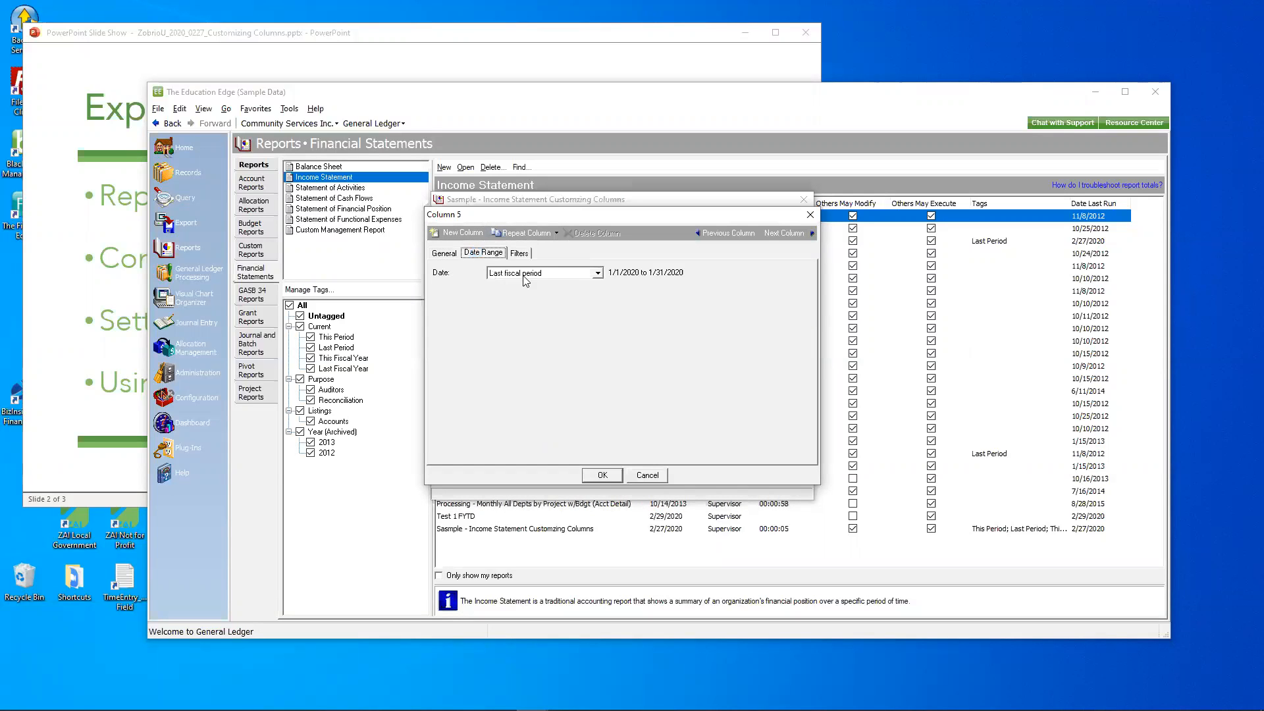
{"action": "left_click", "coordinate": [599, 273]}
{"action": "left_click_drag", "start_coordinate": [599, 315], "coordinate": [601, 329]}
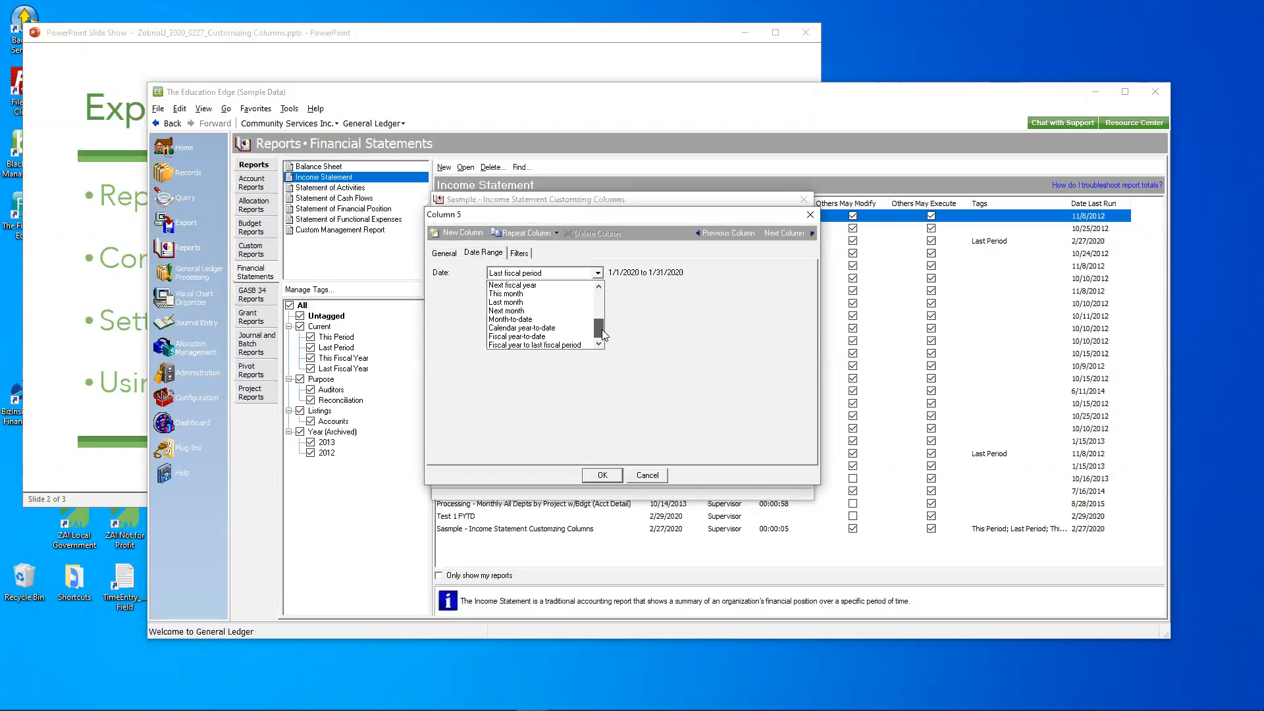
{"action": "left_click", "coordinate": [570, 345]}
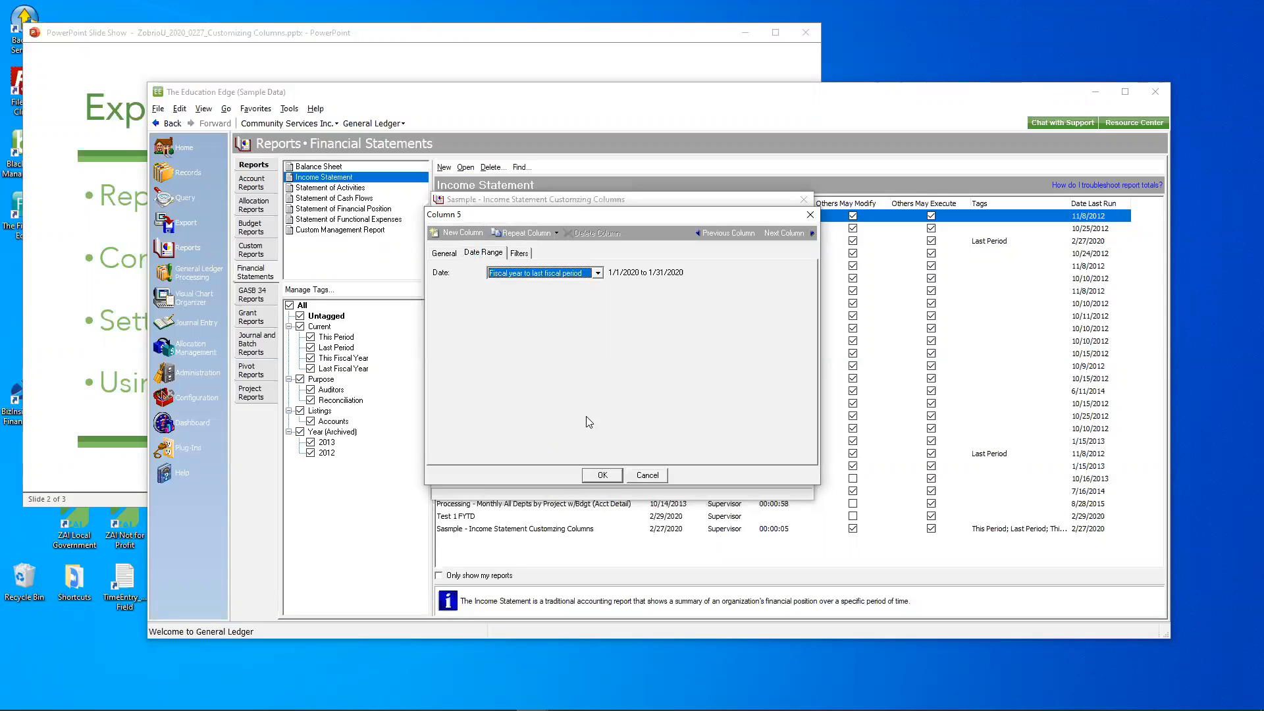
{"action": "left_click", "coordinate": [602, 474]}
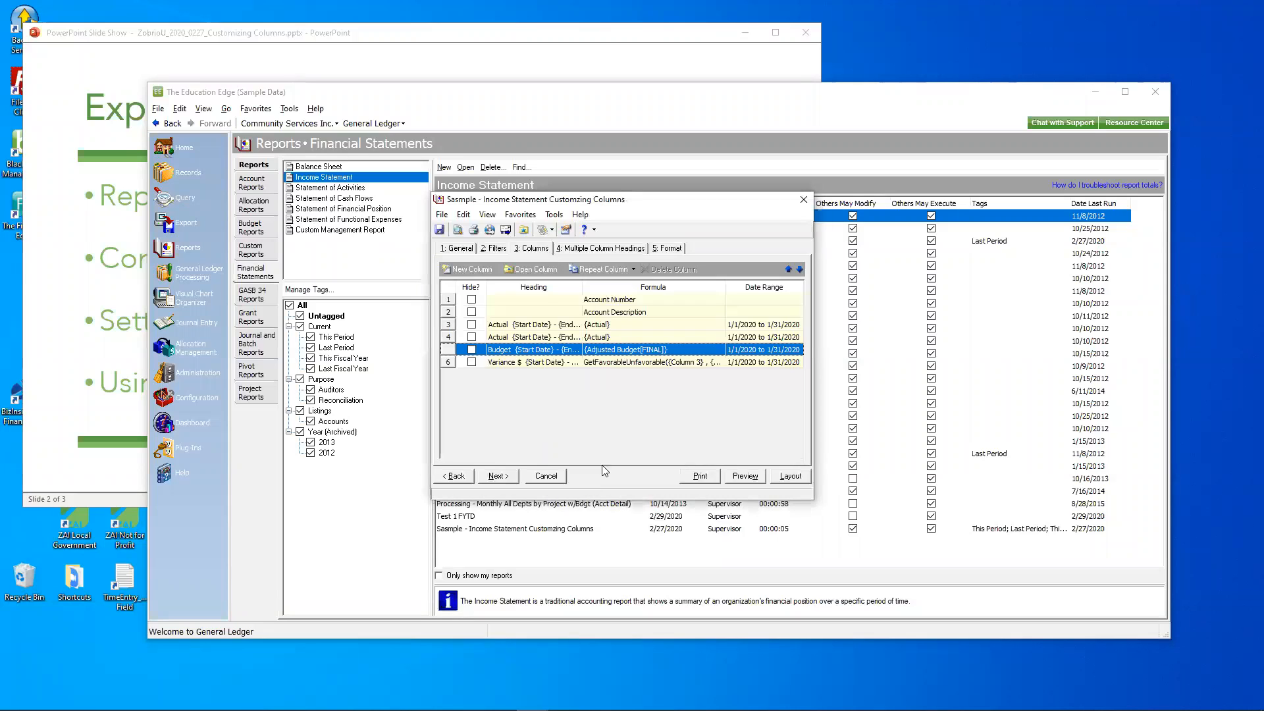
Step: Rebuild the Variance $ column's formula as GetFavorableUnfavorable({Column 4}, {Column 5})
{"action": "left_click", "coordinate": [693, 363]}
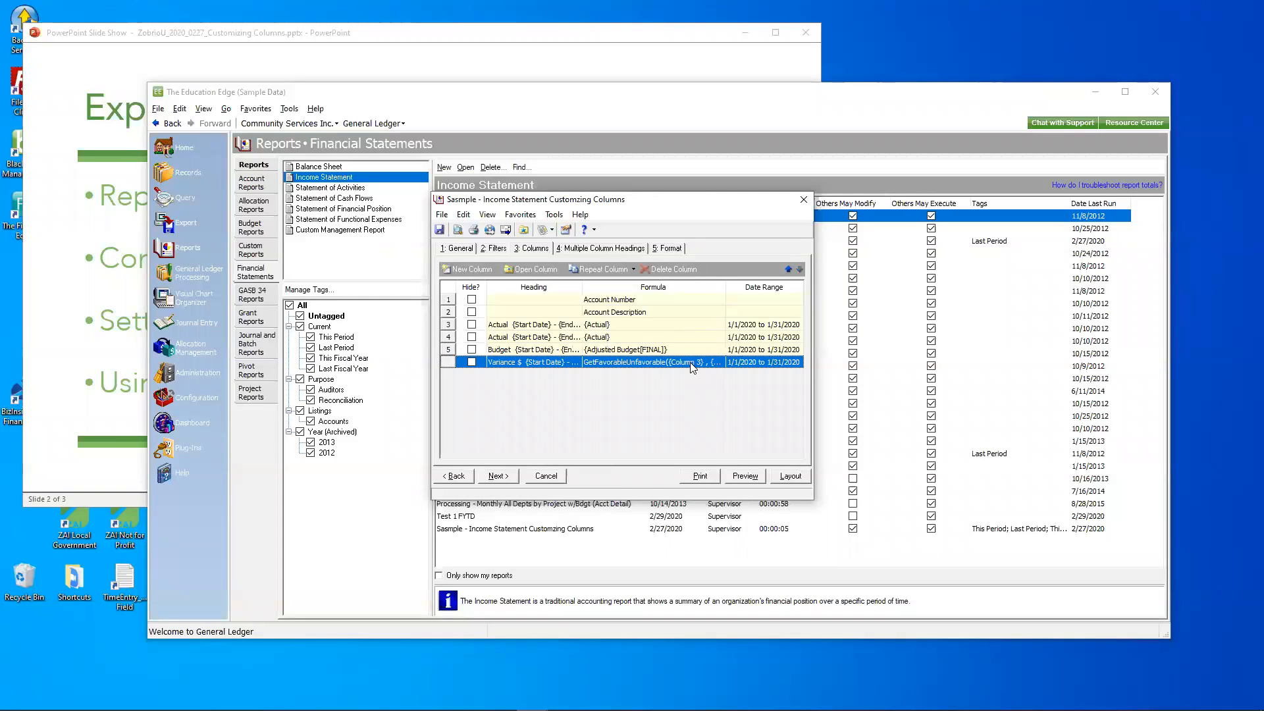
{"action": "left_click", "coordinate": [448, 351]}
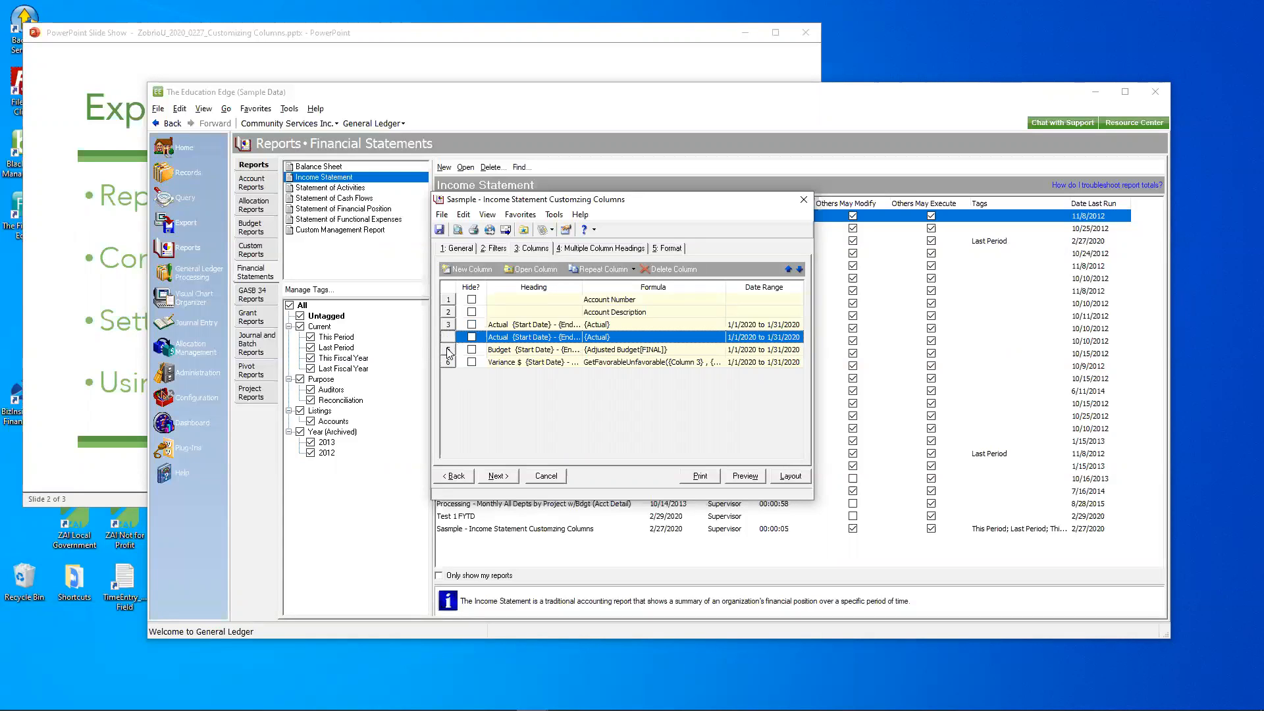
{"action": "double_click", "coordinate": [613, 363]}
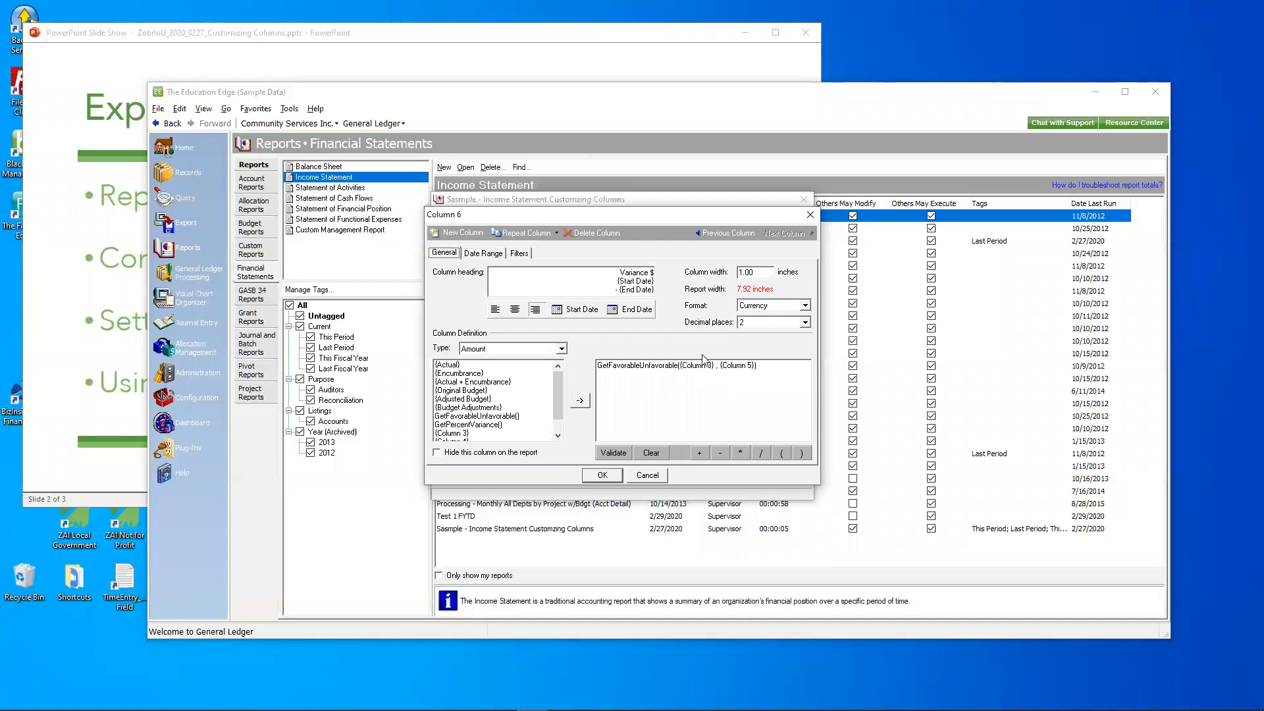
{"action": "left_click", "coordinate": [661, 452]}
{"action": "double_click", "coordinate": [484, 416]}
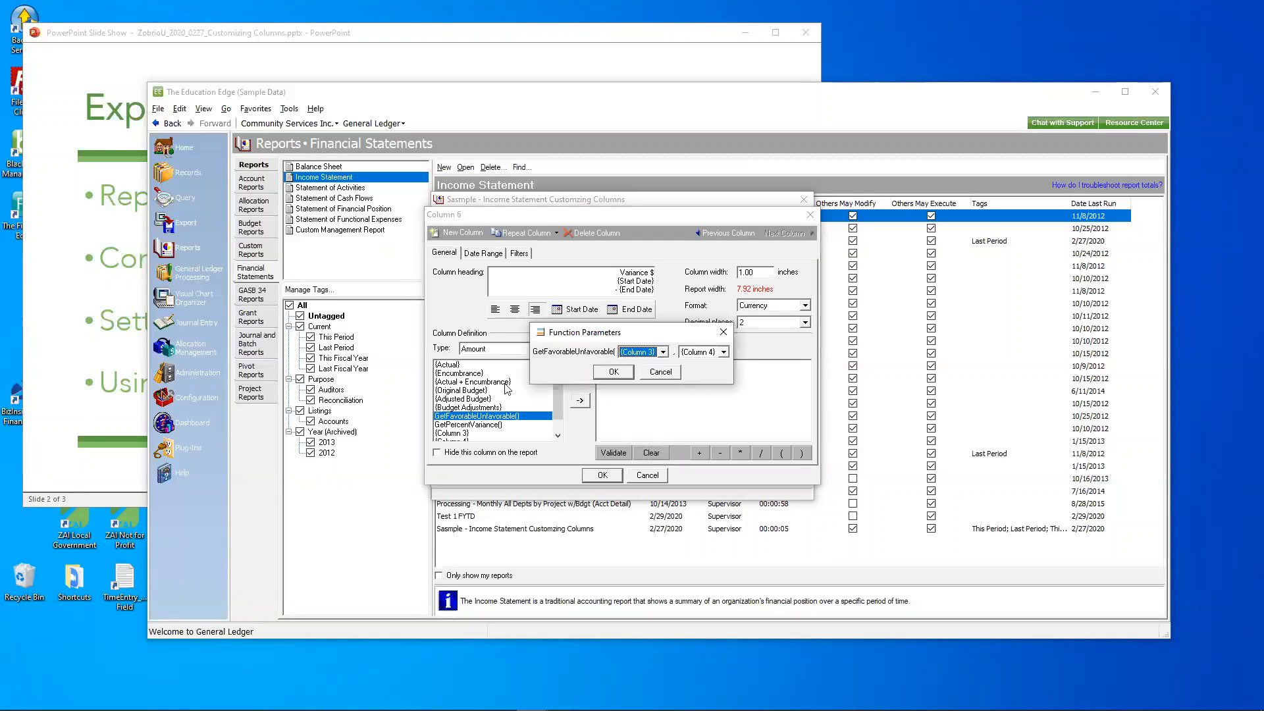
{"action": "left_click", "coordinate": [637, 372]}
{"action": "left_click", "coordinate": [723, 352]}
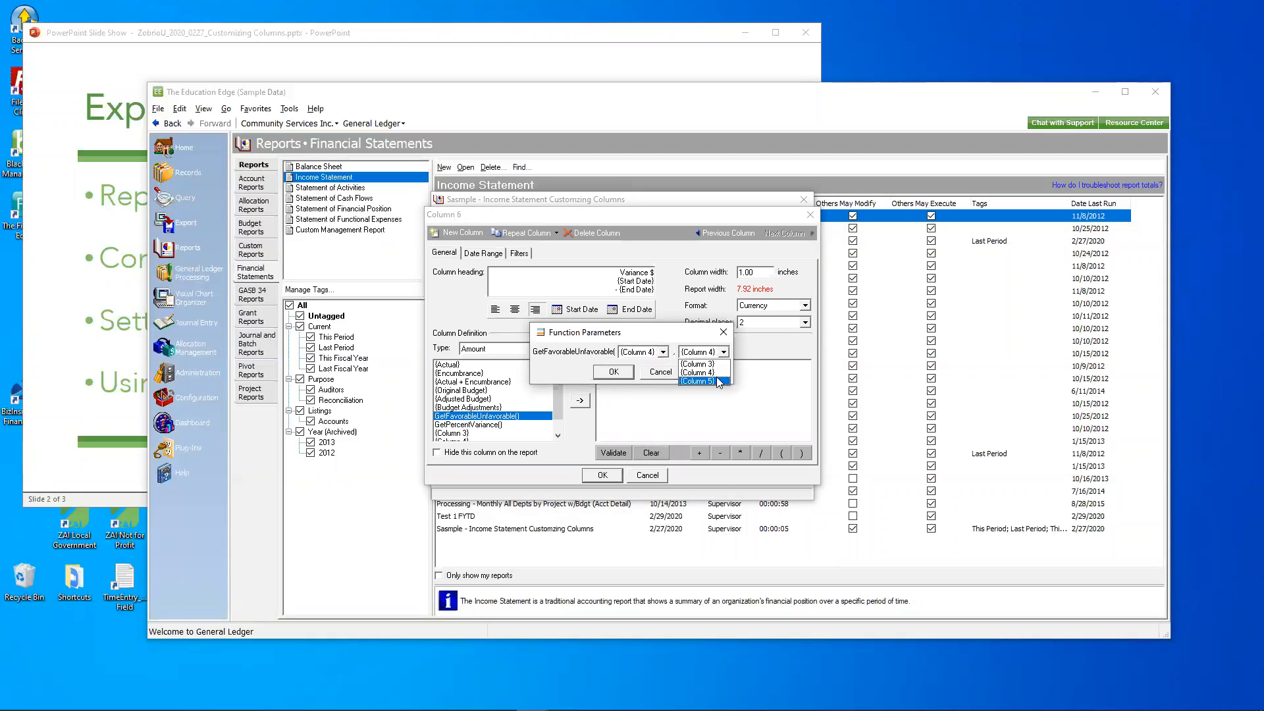
{"action": "left_click", "coordinate": [613, 372]}
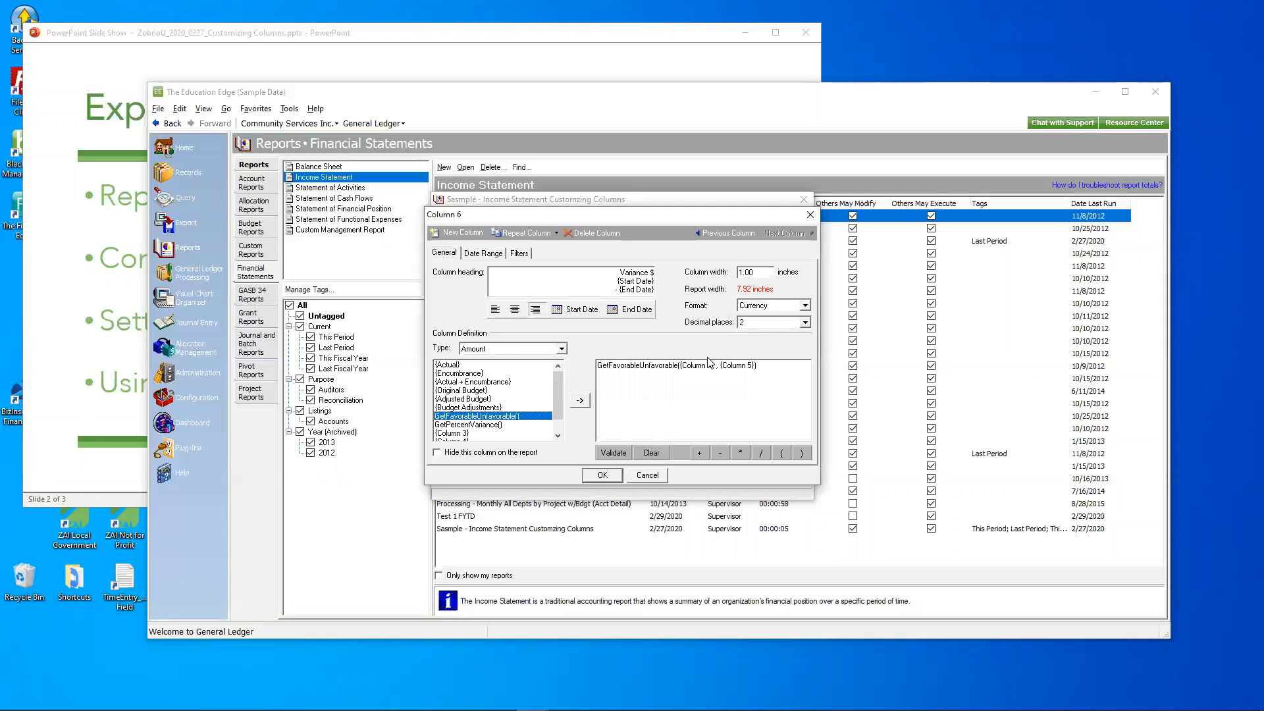
Step: Set the column width to 0.75 inches for the Variance $, Budget and second Actual columns and accept the changes
{"action": "double_click", "coordinate": [761, 274]}
{"action": "key", "text": "BackSpace"}
{"action": "type", "text": ".75"}
{"action": "left_click", "coordinate": [741, 232]}
{"action": "type", "text": ".75"}
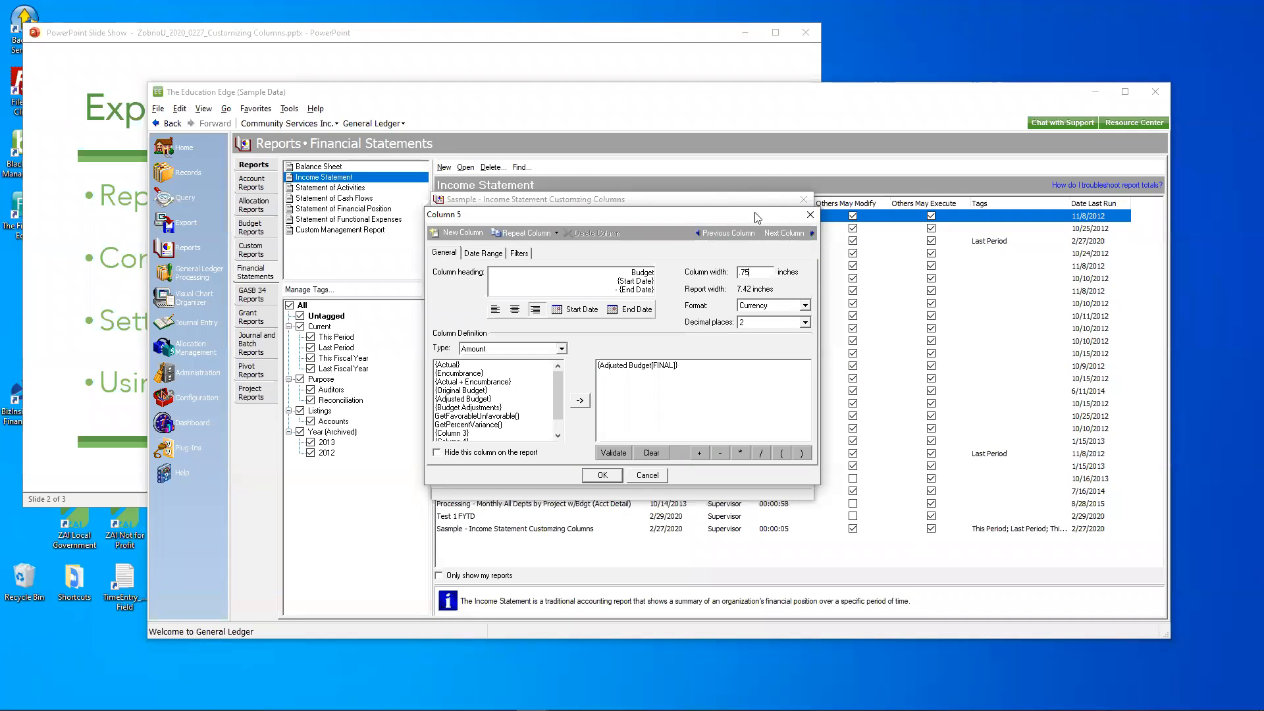
{"action": "left_click", "coordinate": [732, 233]}
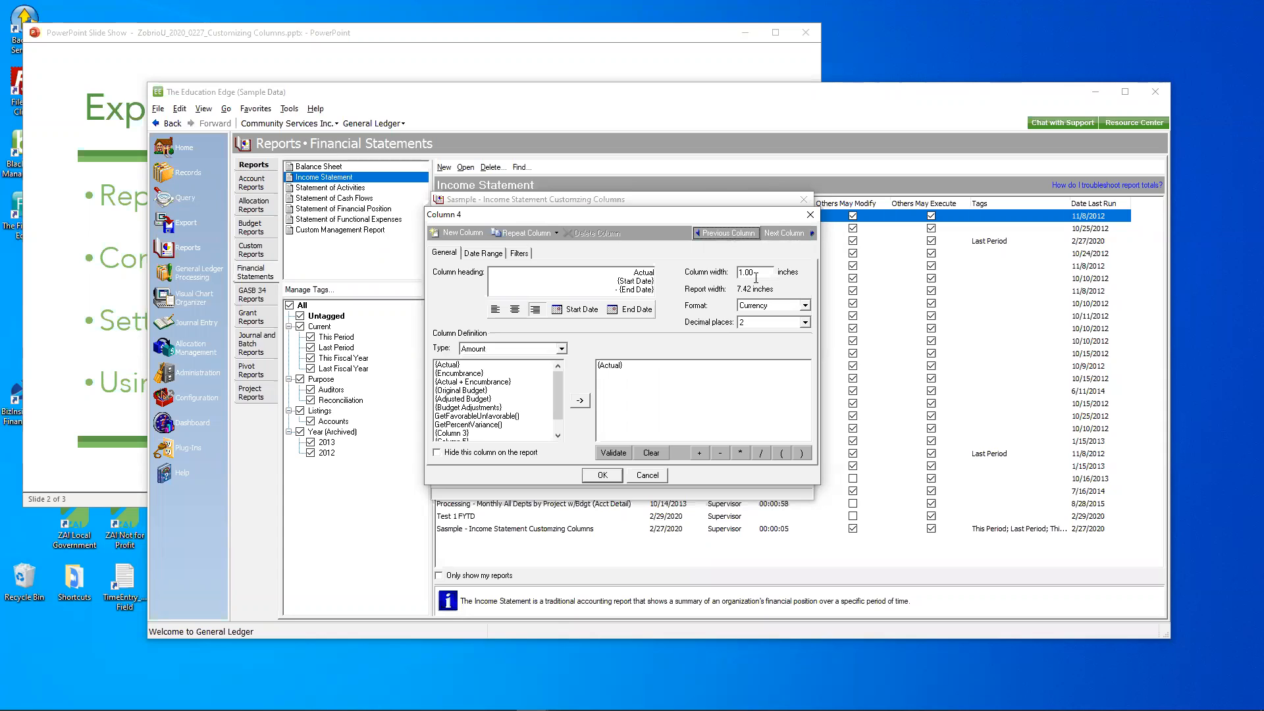
{"action": "type", "text": ".75"}
{"action": "left_click", "coordinate": [602, 474]}
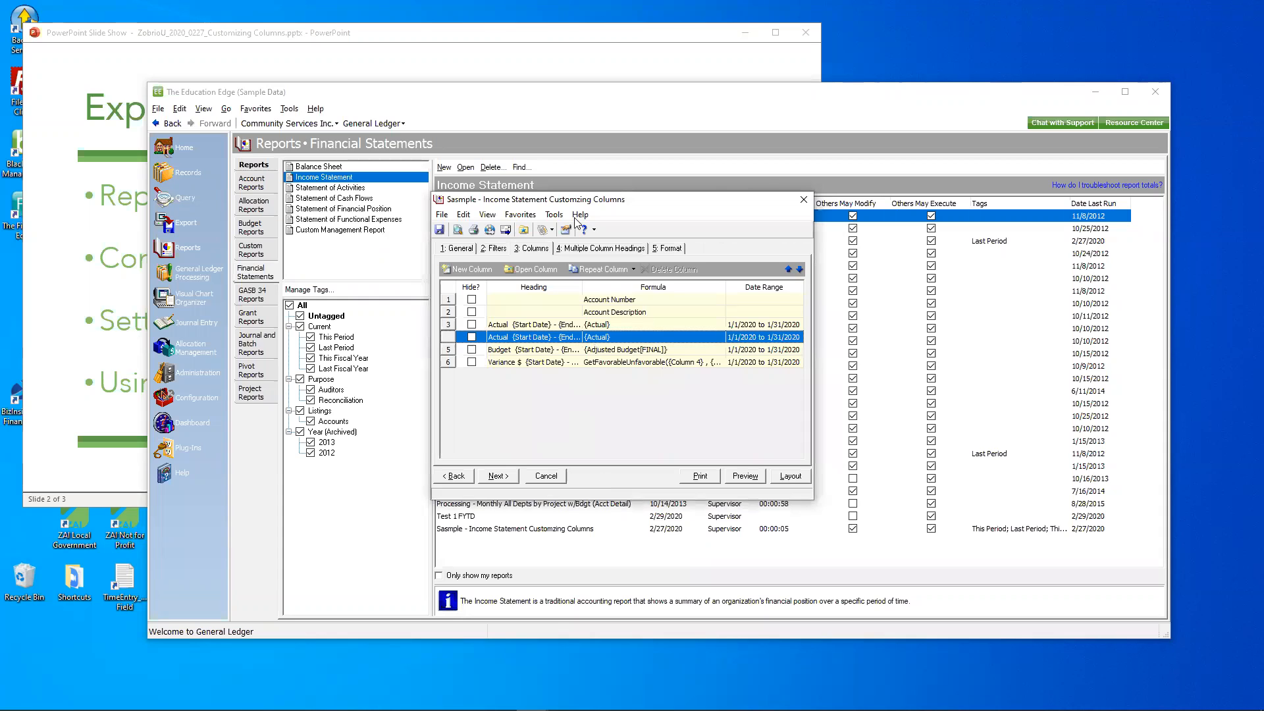
Step: Save the report, preview it at 150% to check the four amount columns, and close the preview
{"action": "left_click", "coordinate": [440, 231]}
{"action": "left_click", "coordinate": [745, 475]}
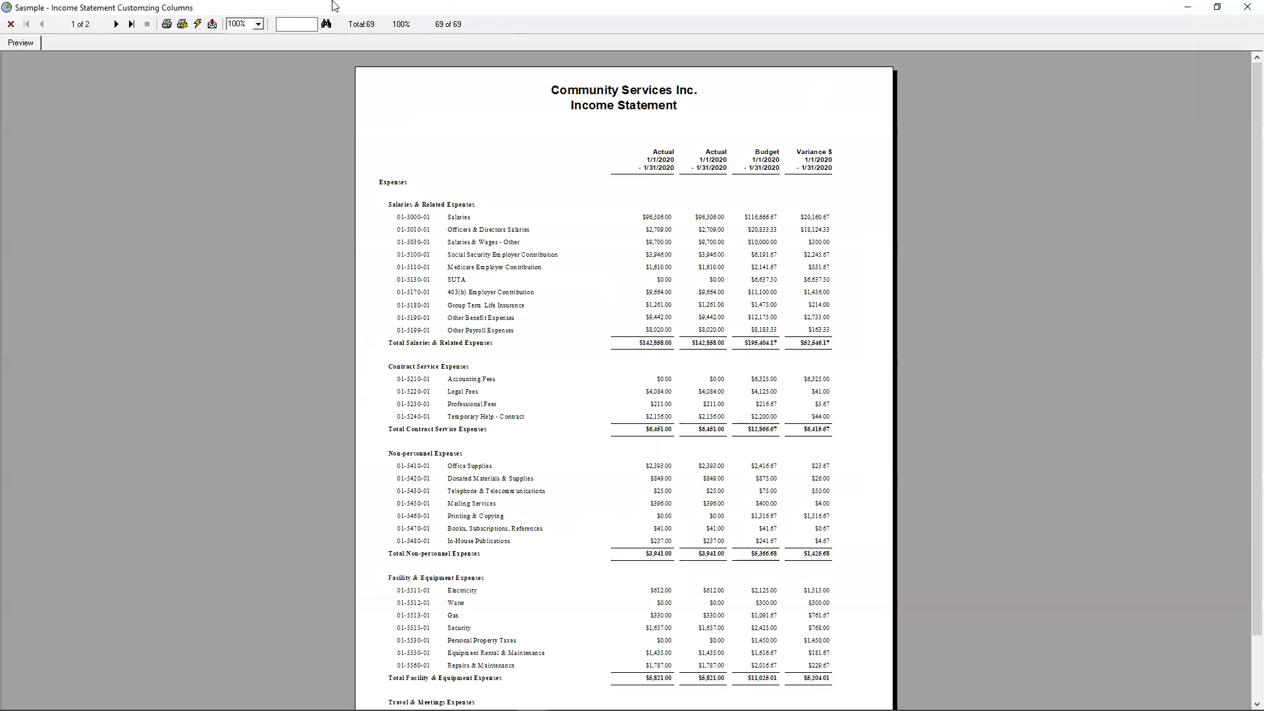
{"action": "left_click", "coordinate": [259, 24]}
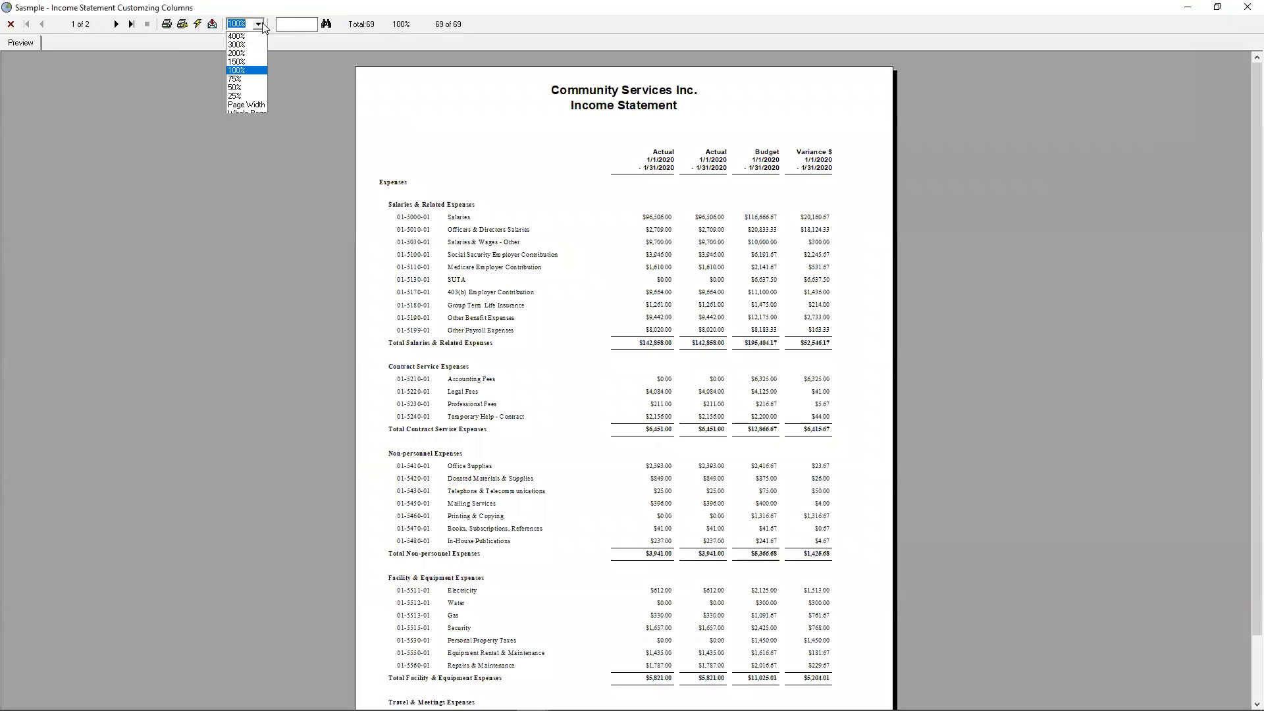
{"action": "left_click", "coordinate": [245, 62]}
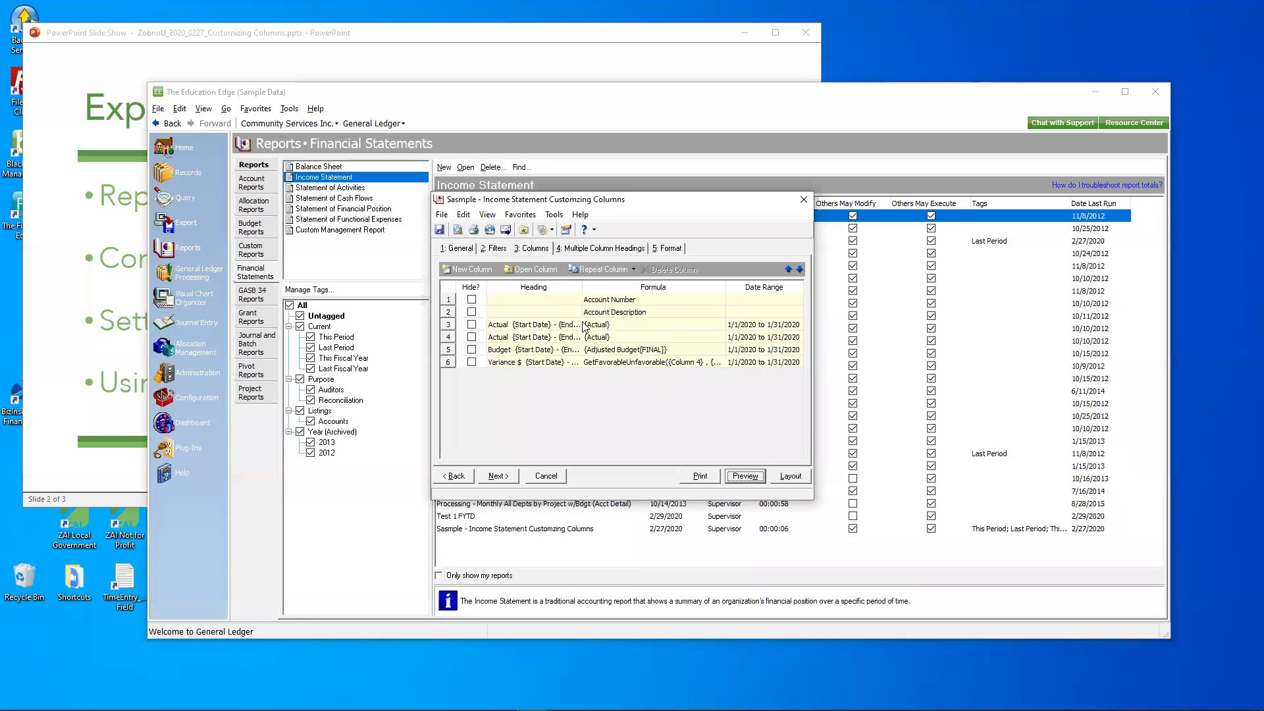
Step: Prefix the headings of the year-to-date Actual, Budget and Variance $ columns with YTD and accept the changes
{"action": "double_click", "coordinate": [589, 339]}
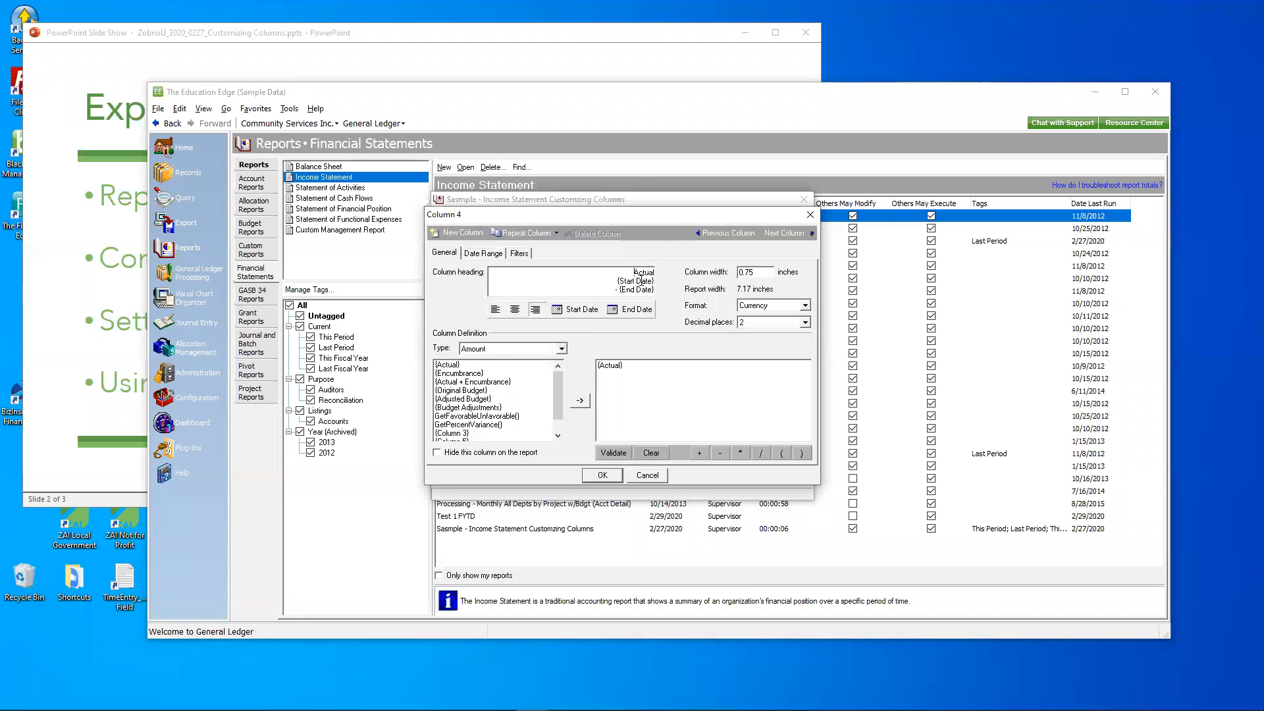
{"action": "type", "text": "YTD"}
{"action": "left_click", "coordinate": [786, 233]}
{"action": "type", "text": "YT"}
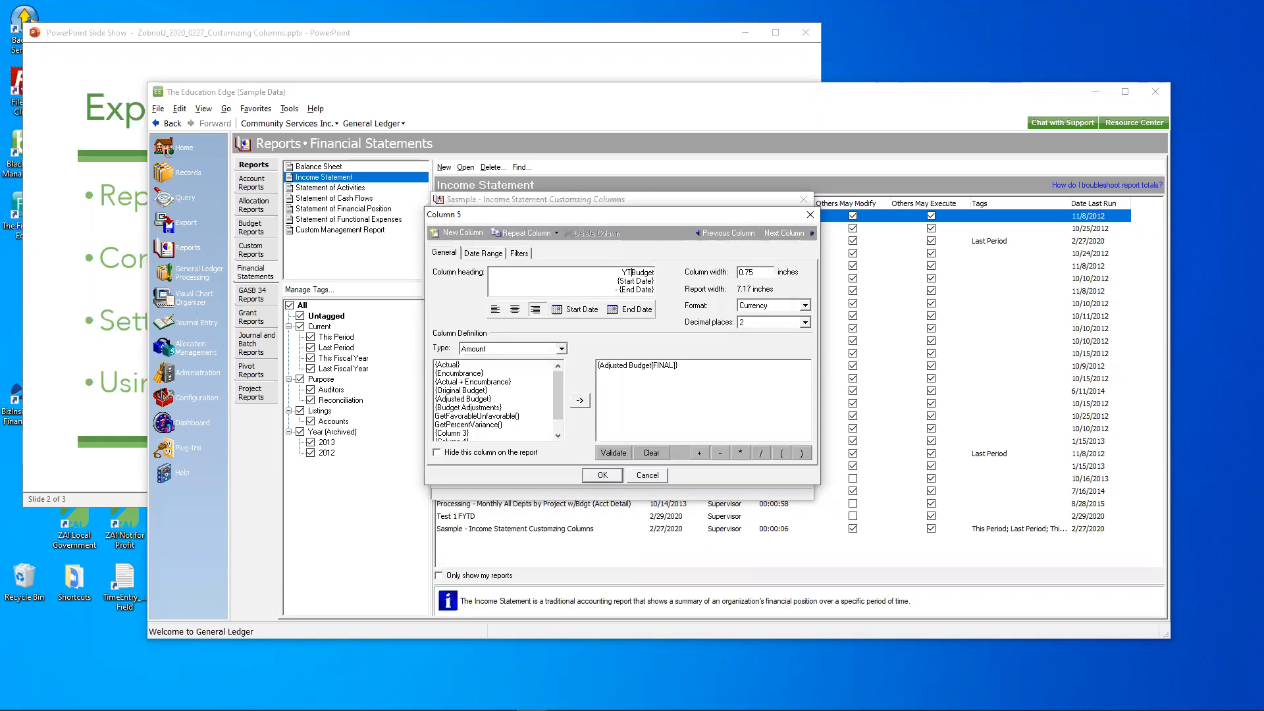
{"action": "type", "text": "D"}
{"action": "left_click", "coordinate": [793, 234]}
{"action": "left_click", "coordinate": [623, 273]}
{"action": "type", "text": "YTD"}
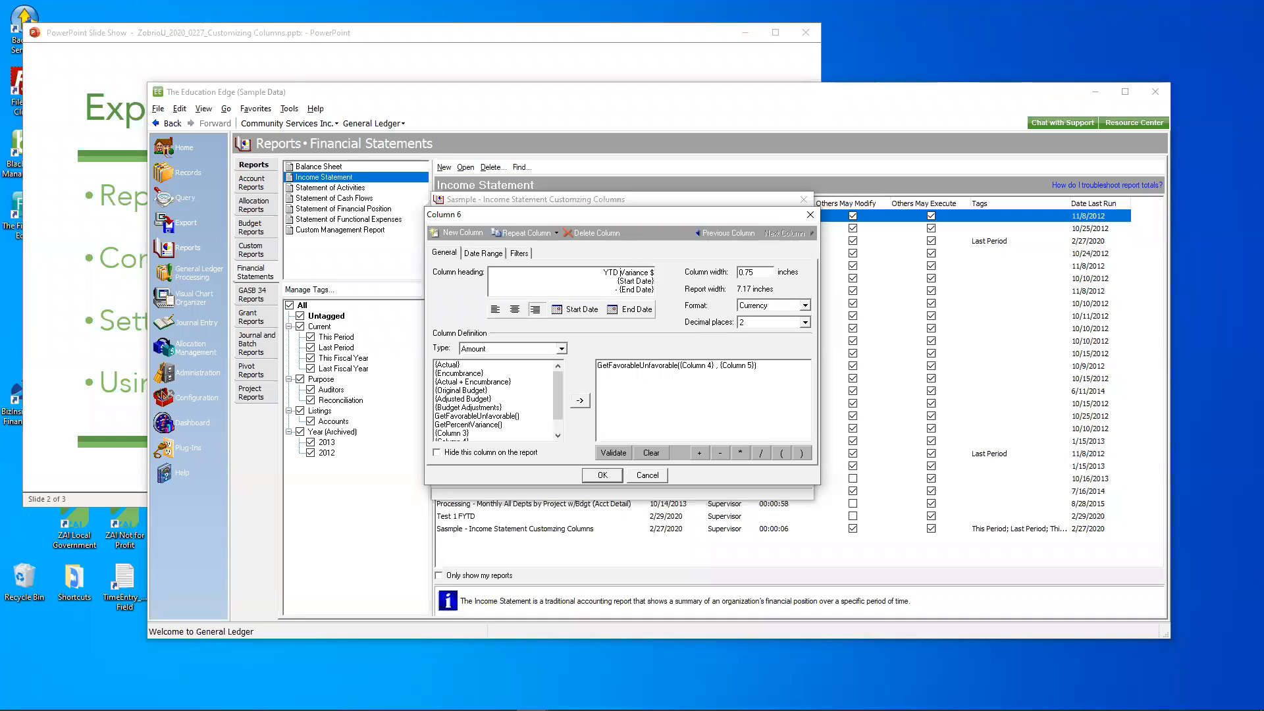
{"action": "left_click", "coordinate": [600, 475]}
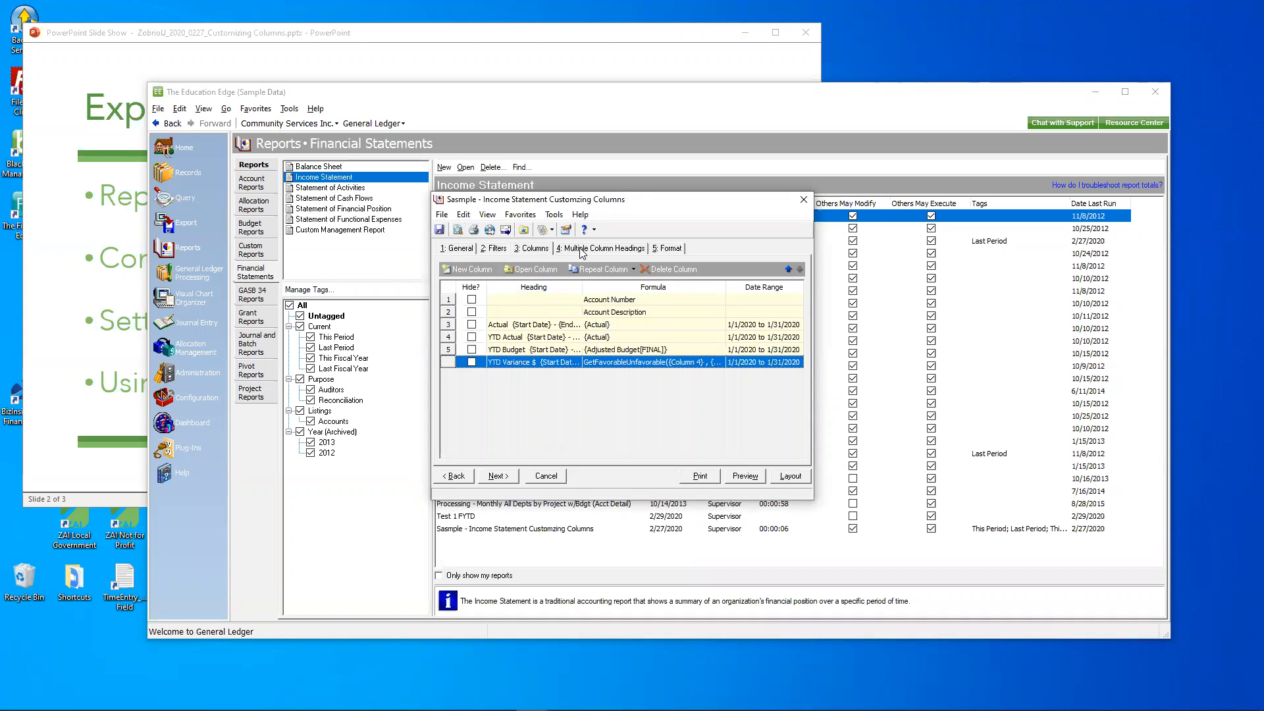
Step: Add a multiple column heading named Last Period that starts and ends at Column 3
{"action": "left_click", "coordinate": [450, 324]}
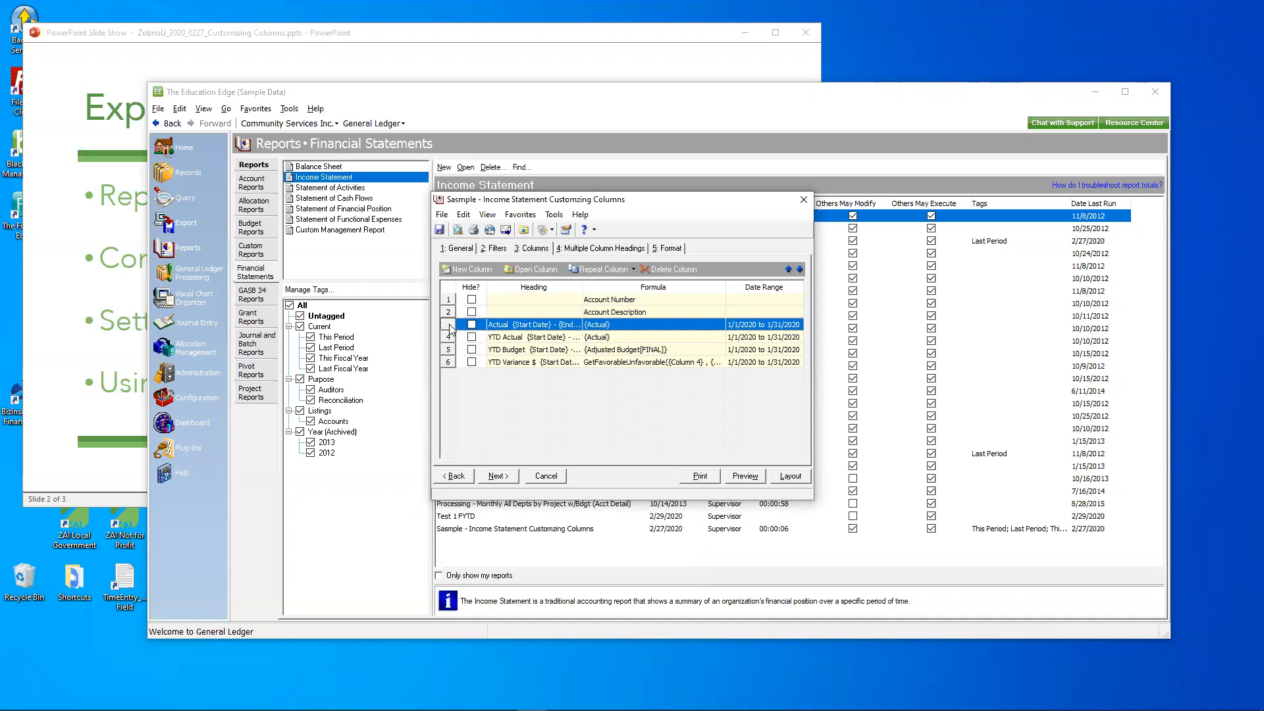
{"action": "left_click", "coordinate": [450, 338]}
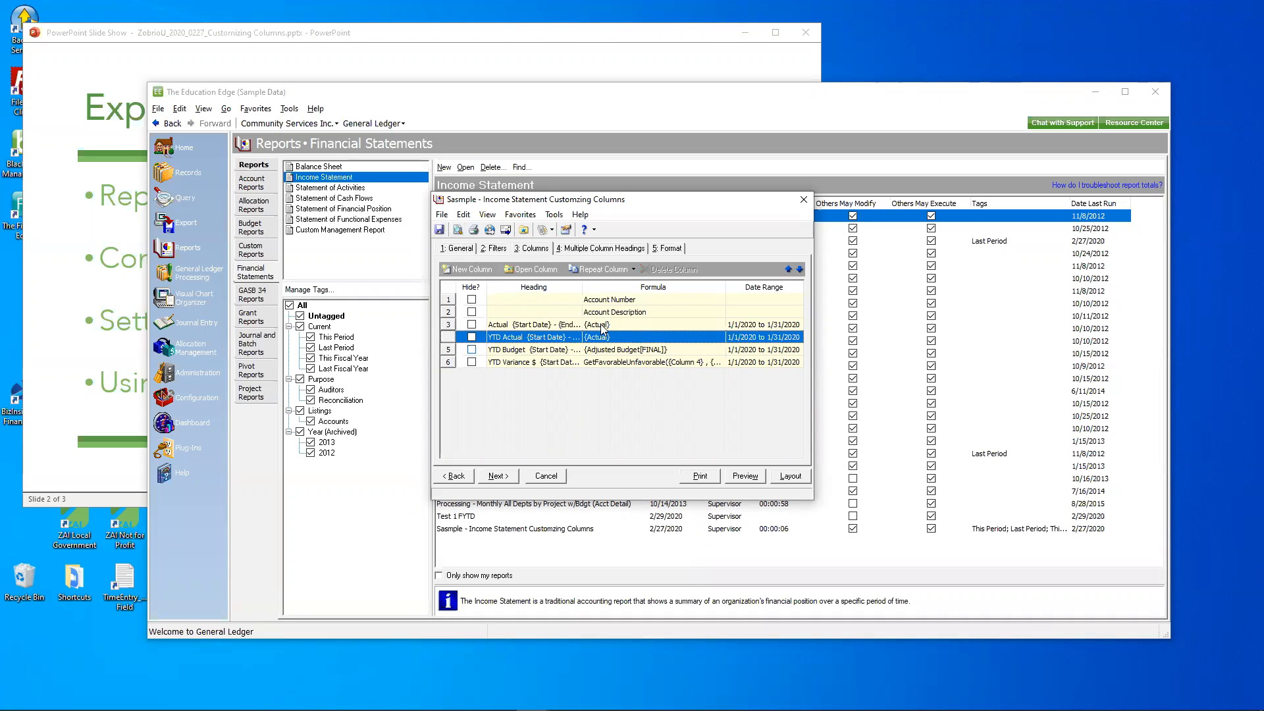
{"action": "left_click", "coordinate": [603, 251]}
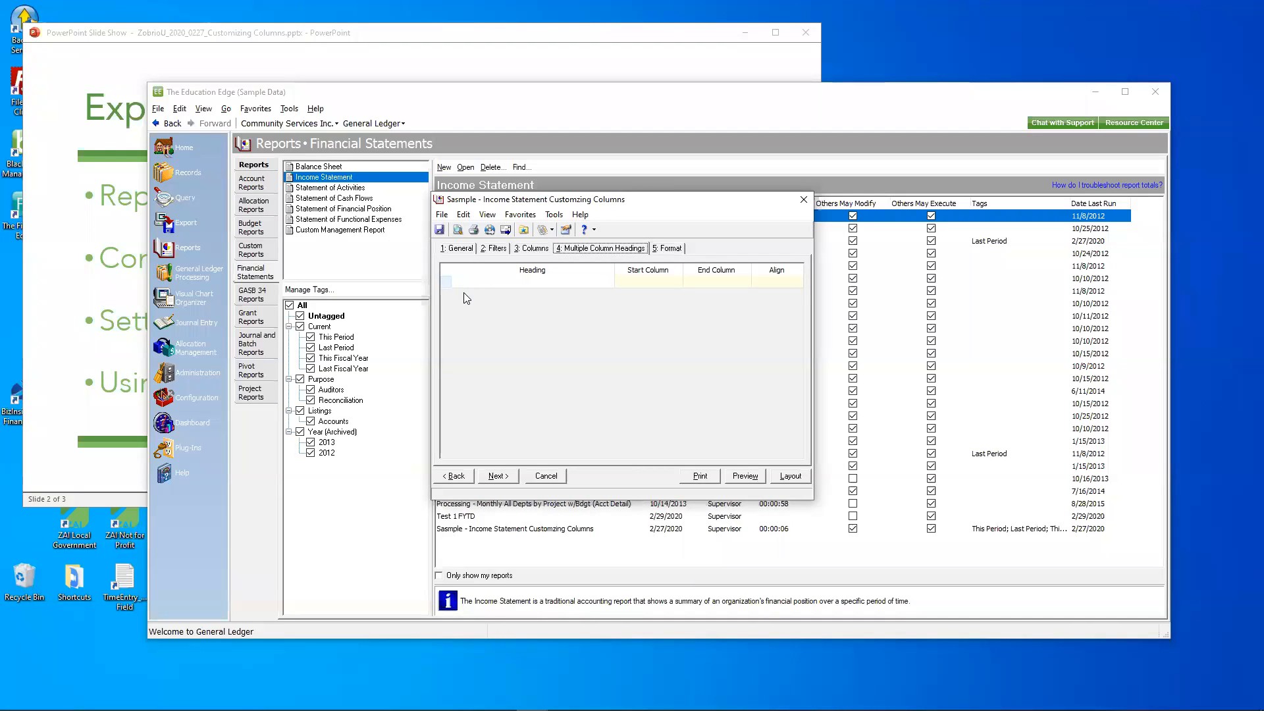
{"action": "left_click", "coordinate": [482, 283]}
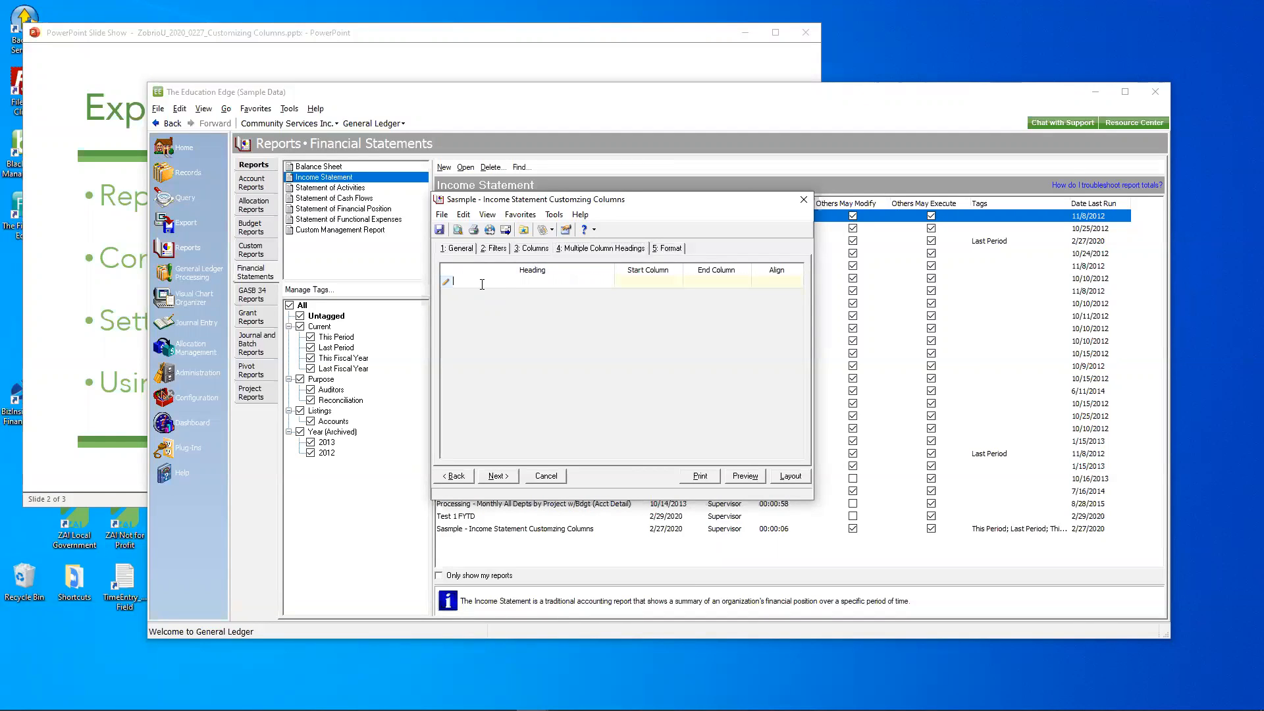
{"action": "type", "text": "Last Period"}
{"action": "left_click", "coordinate": [644, 285]}
{"action": "left_click", "coordinate": [649, 311]}
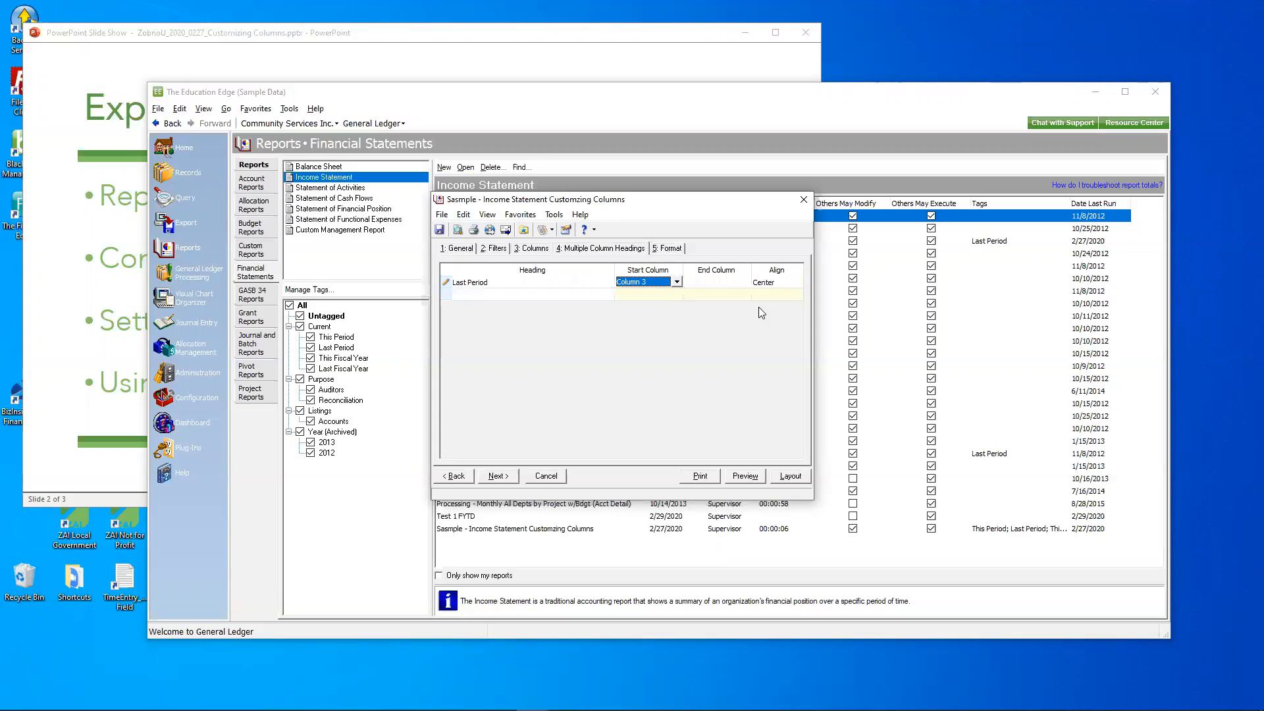
{"action": "left_click", "coordinate": [713, 284]}
{"action": "left_click", "coordinate": [713, 289]}
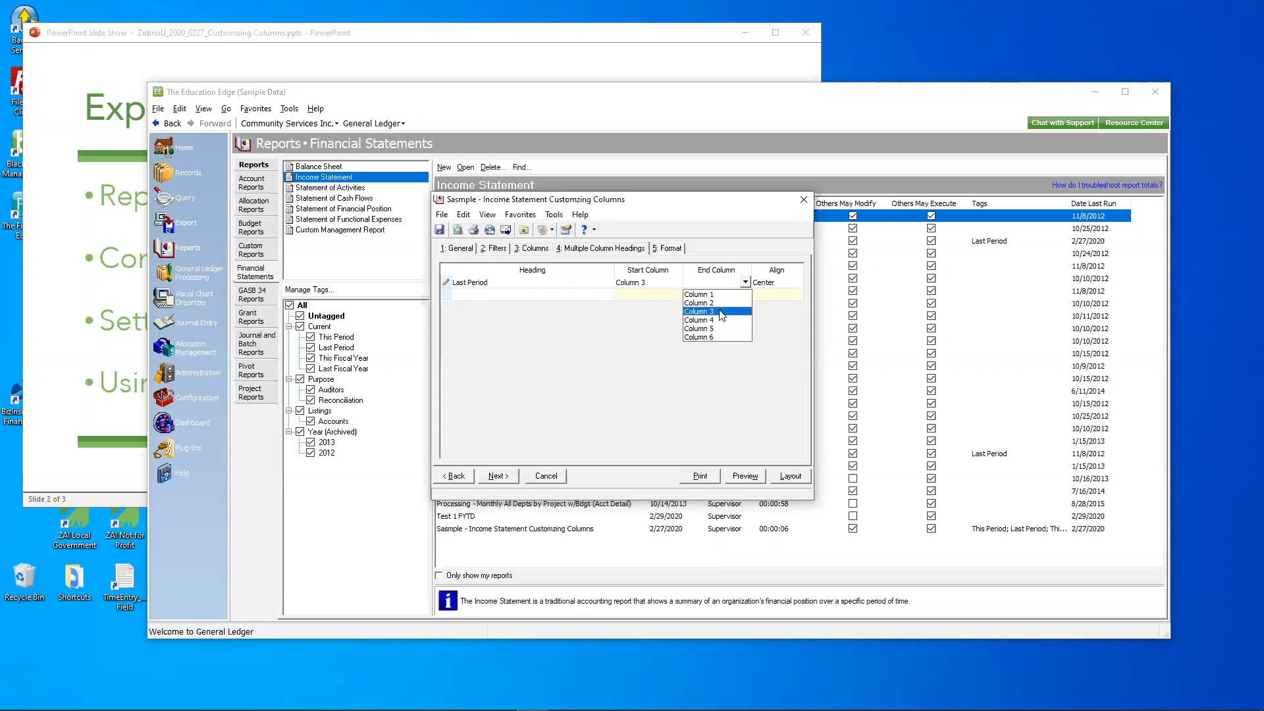
{"action": "left_click", "coordinate": [720, 312]}
Step: Add a second multiple column heading named Fiscal Year-to-Date that spans Column 4 through Column 6
{"action": "left_click", "coordinate": [553, 295]}
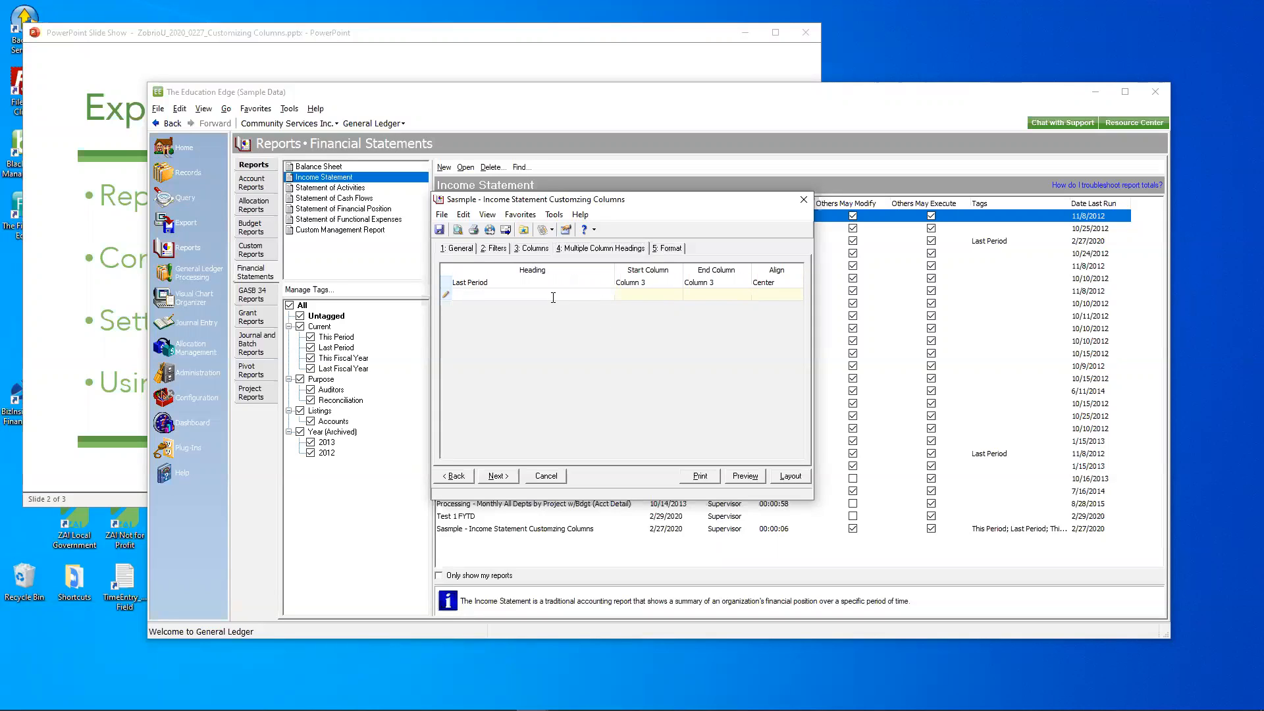
{"action": "type", "text": "Fiscal Year-to-Dat"}
{"action": "left_click", "coordinate": [655, 294]}
{"action": "left_click", "coordinate": [657, 295]}
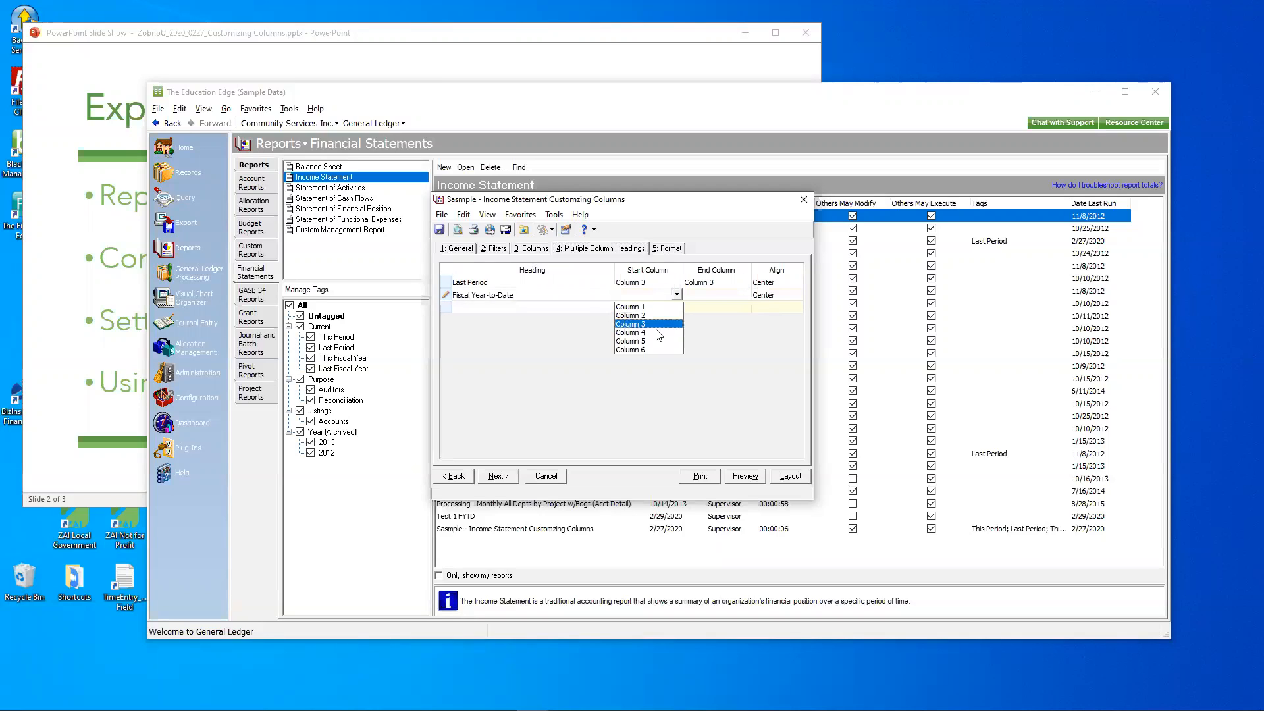
{"action": "left_click", "coordinate": [658, 332]}
{"action": "left_click", "coordinate": [731, 297]}
{"action": "left_click", "coordinate": [731, 295]}
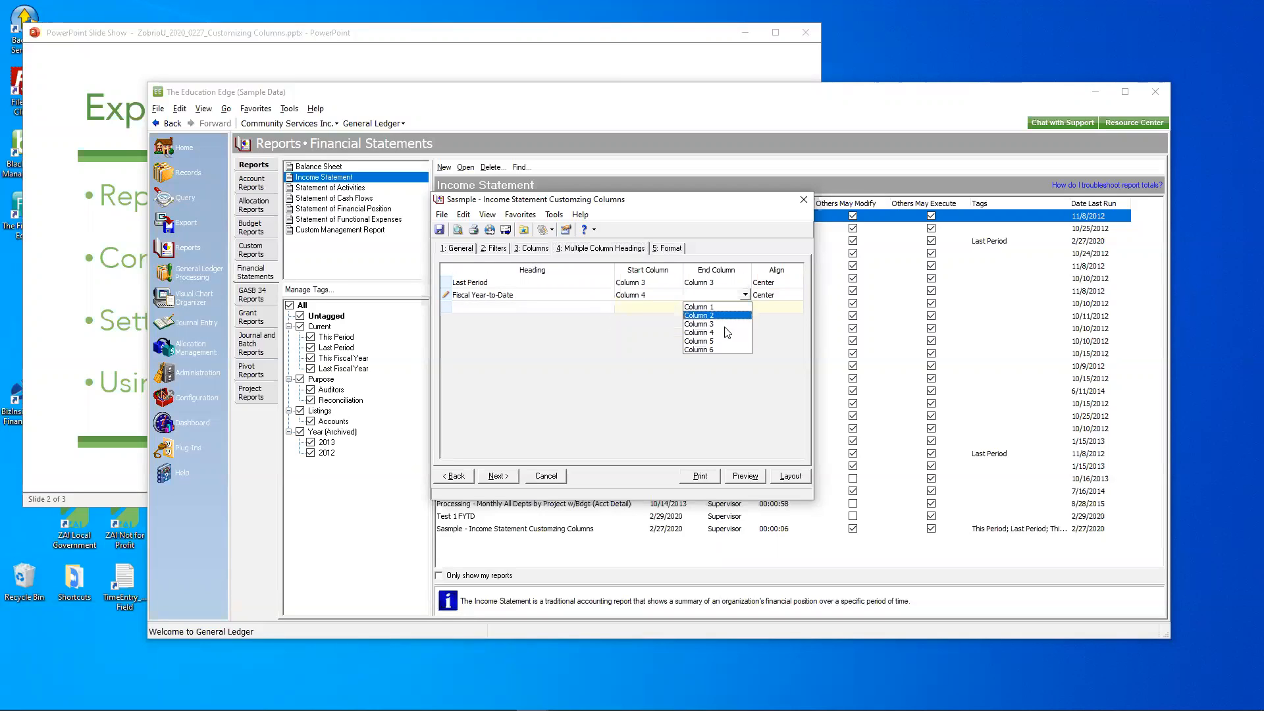
{"action": "left_click", "coordinate": [724, 350]}
Step: Review columns 3 to 6 in the column list, check their group headings in a 150% preview, and close the preview
{"action": "left_click", "coordinate": [533, 248]}
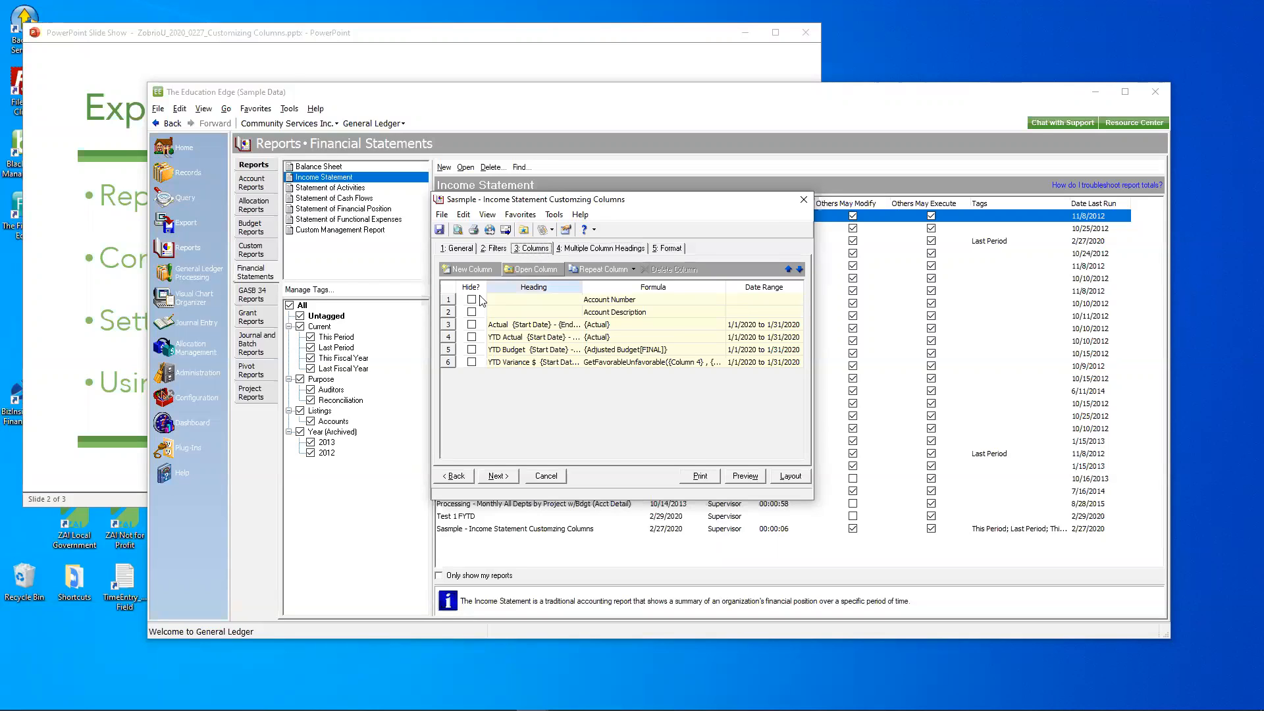
{"action": "left_click", "coordinate": [448, 325]}
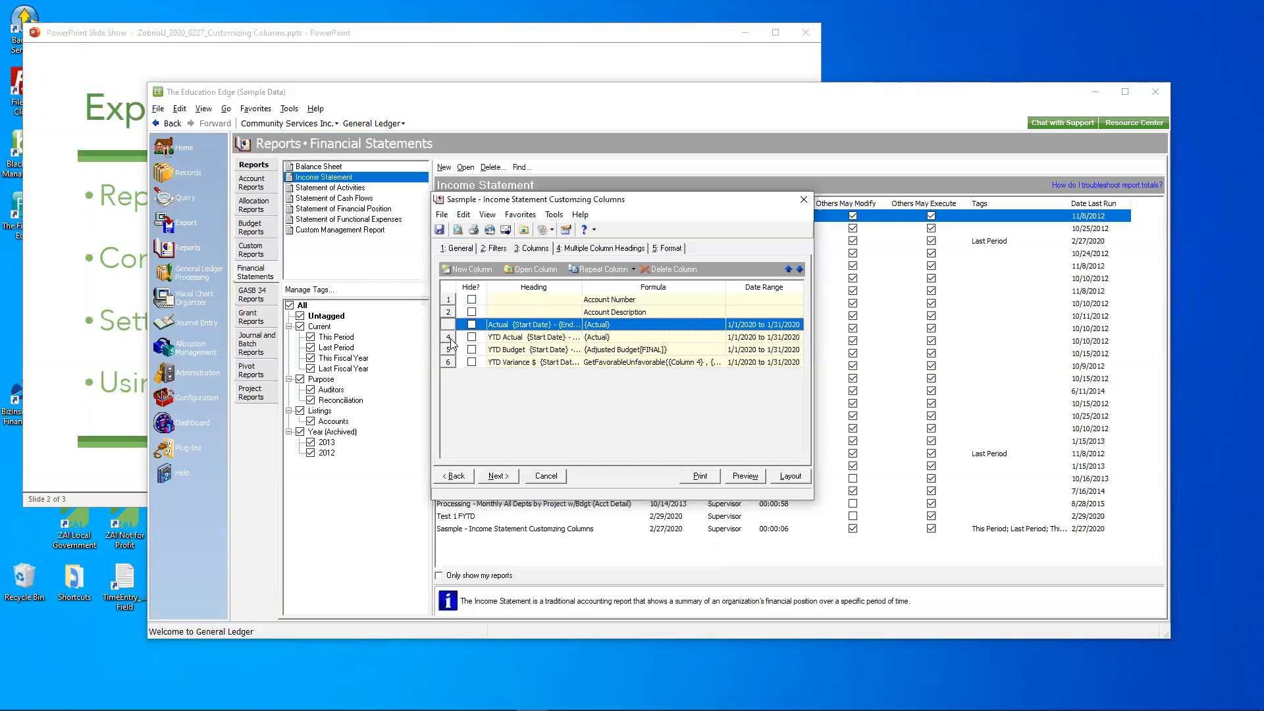
{"action": "left_click", "coordinate": [450, 337]}
{"action": "left_click", "coordinate": [449, 350]}
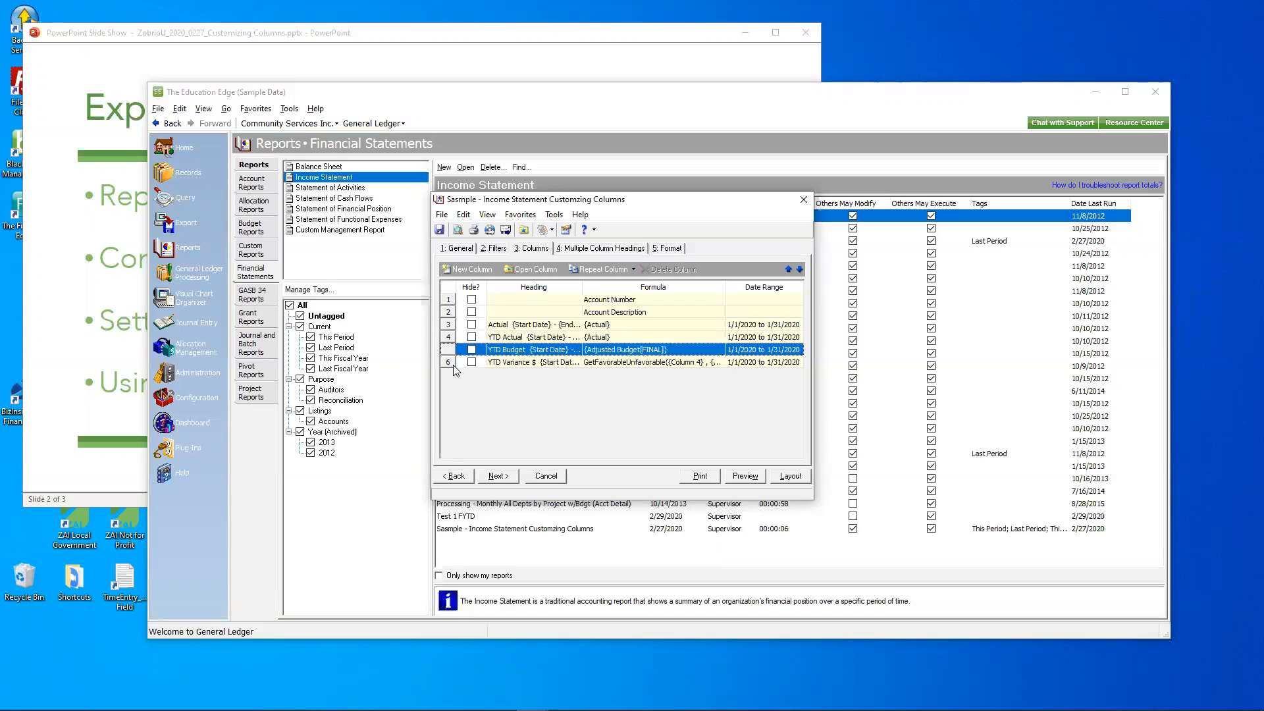
{"action": "left_click", "coordinate": [453, 365]}
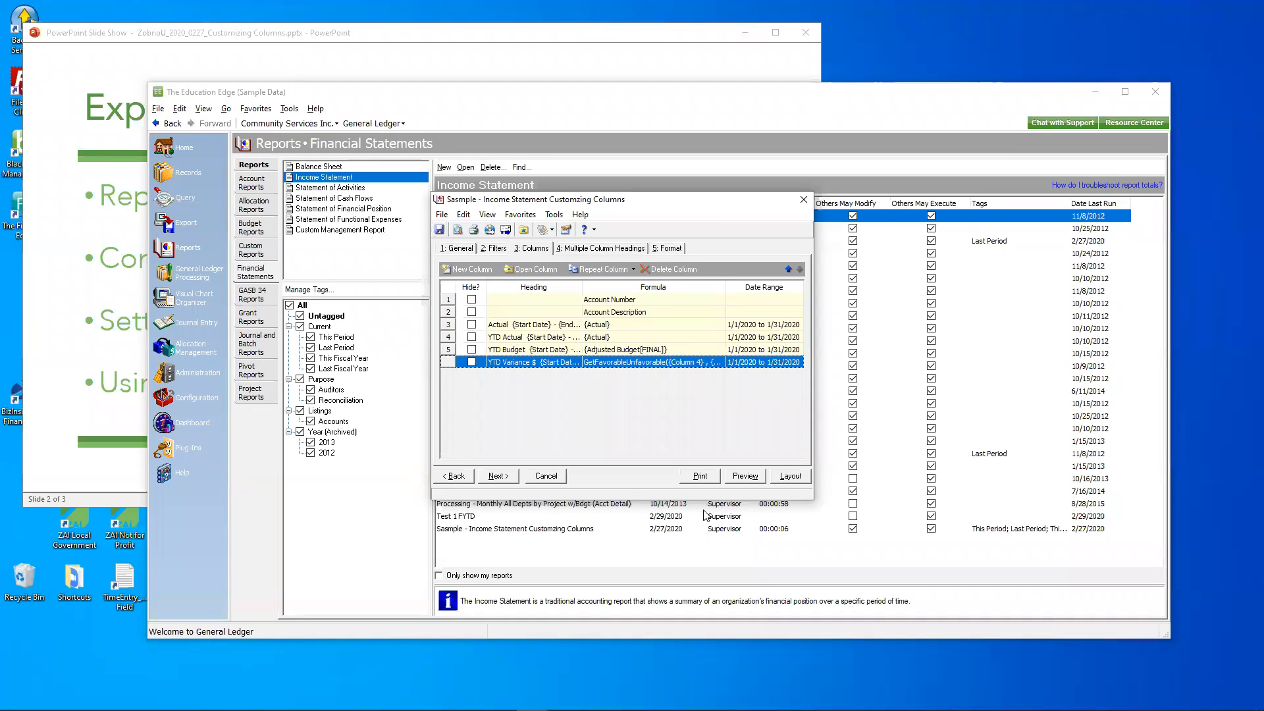
{"action": "left_click", "coordinate": [739, 475]}
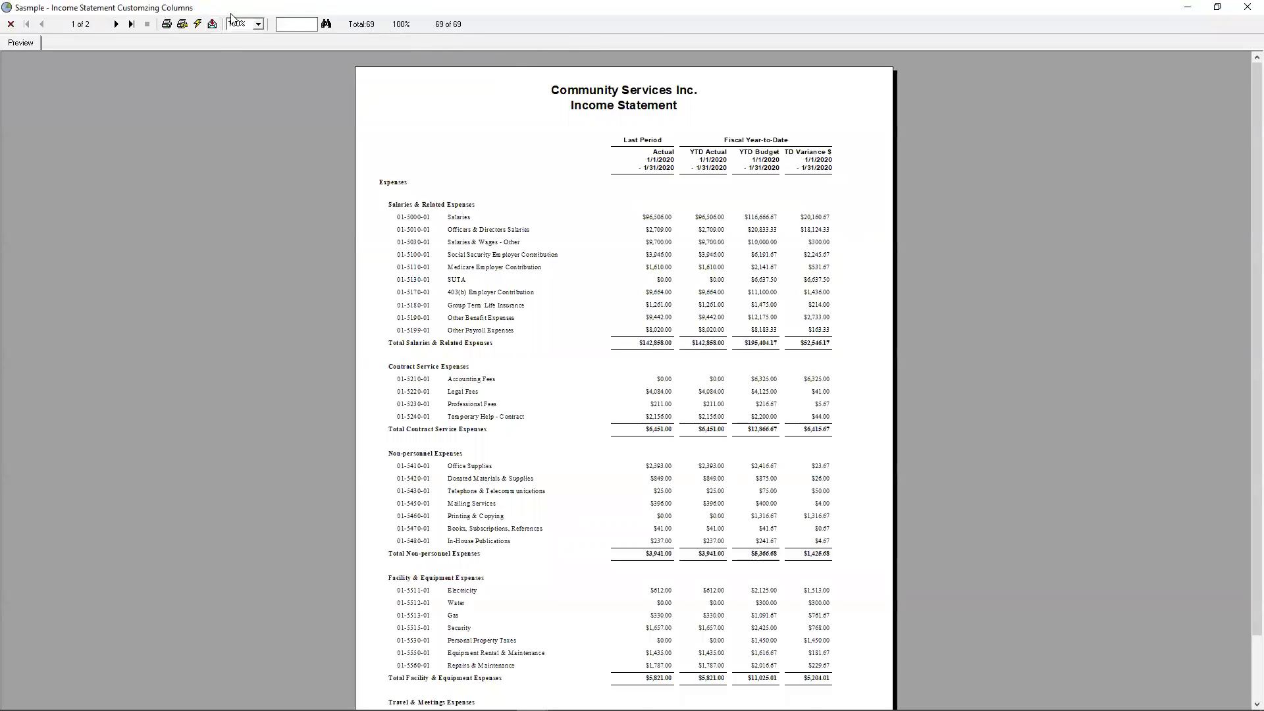
{"action": "left_click", "coordinate": [259, 23]}
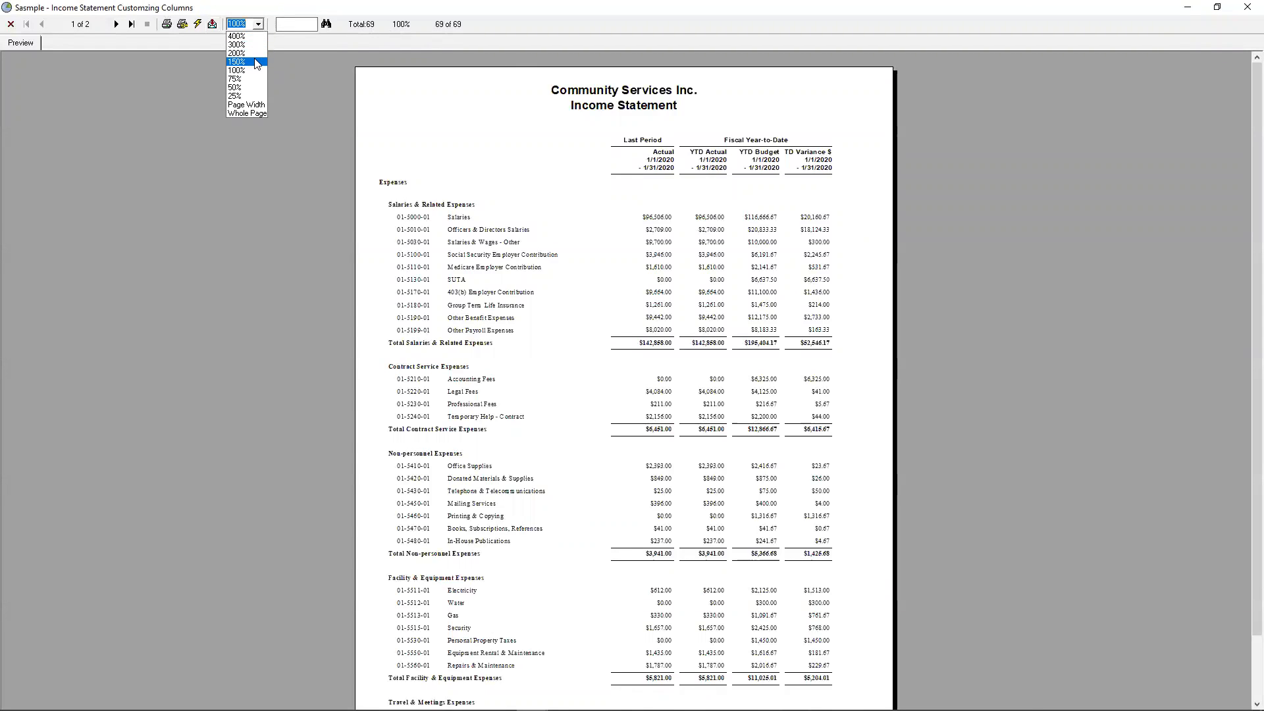
{"action": "left_click", "coordinate": [257, 63]}
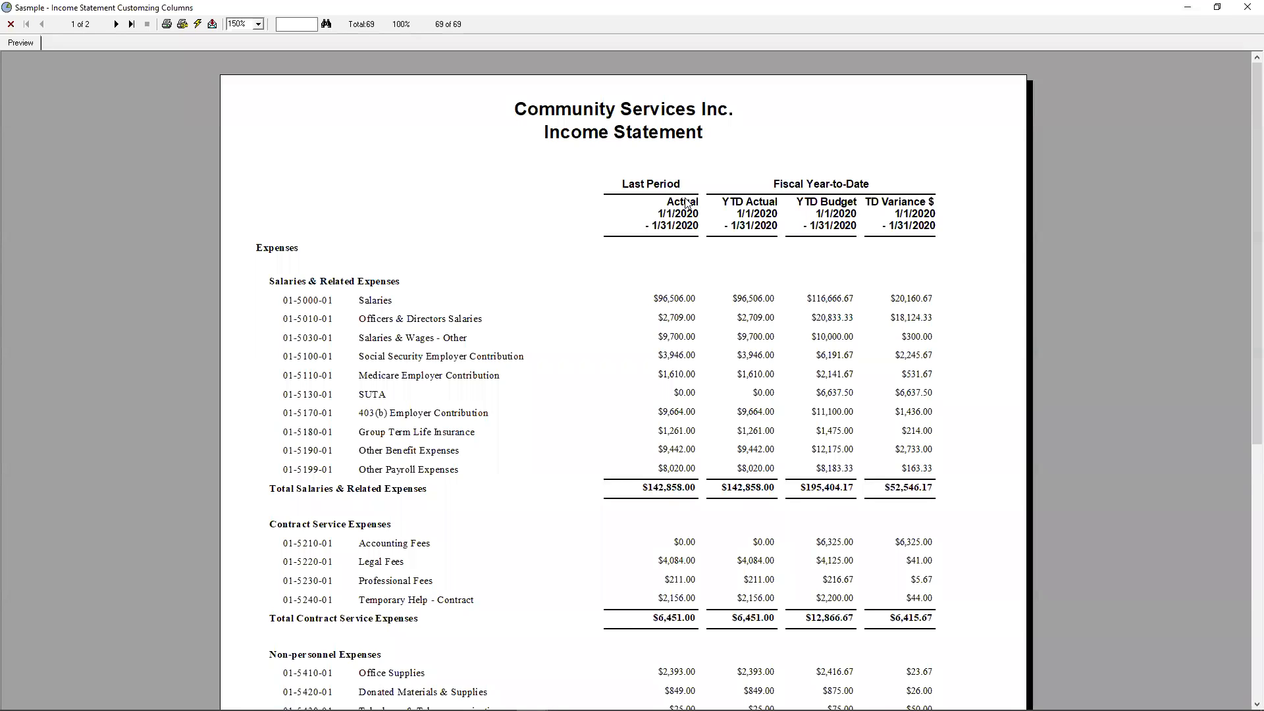
{"action": "left_click", "coordinate": [1246, 13]}
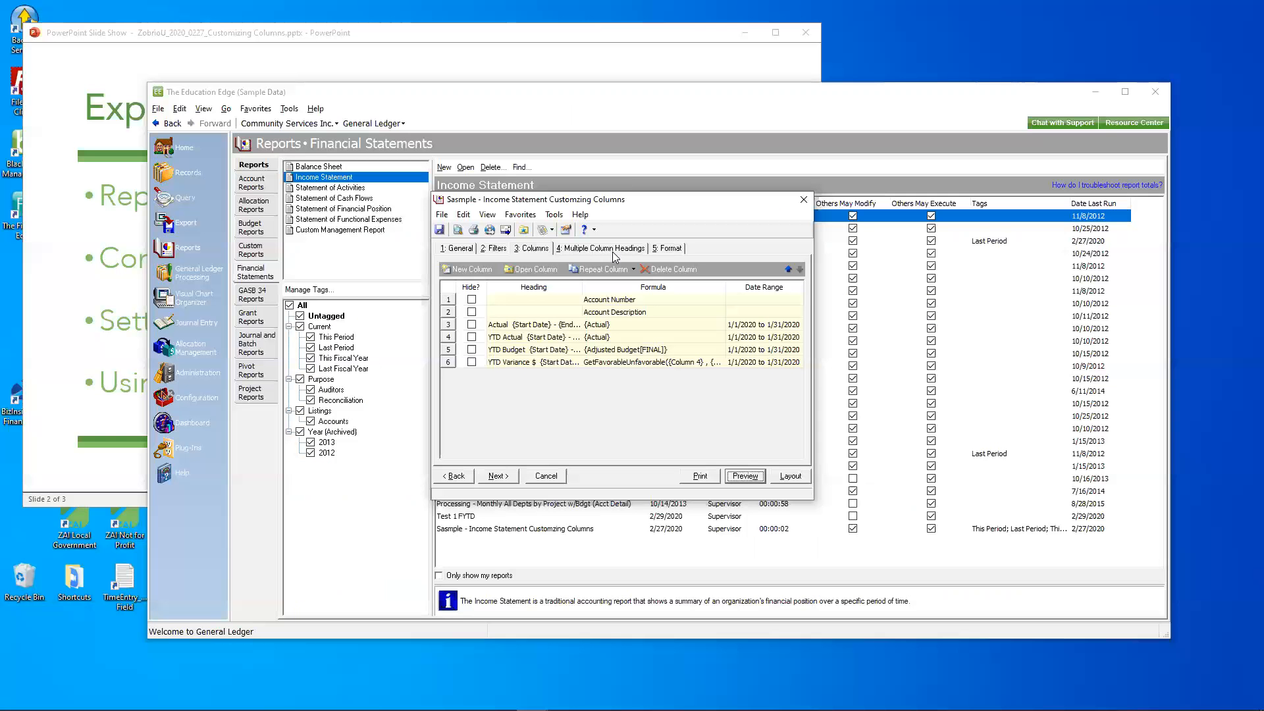
Step: Repeat the last-period Actual column to create a copy directly after it
{"action": "left_click", "coordinate": [527, 250]}
{"action": "left_click", "coordinate": [448, 325]}
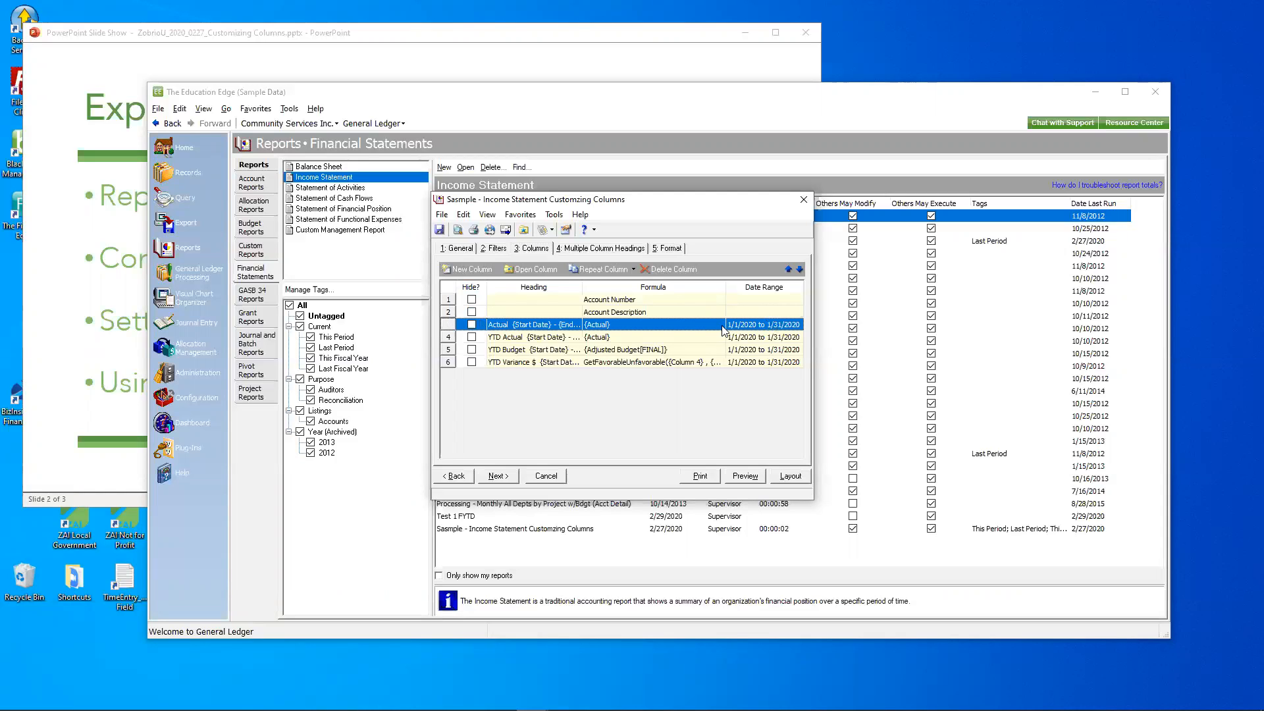
{"action": "left_click", "coordinate": [582, 271]}
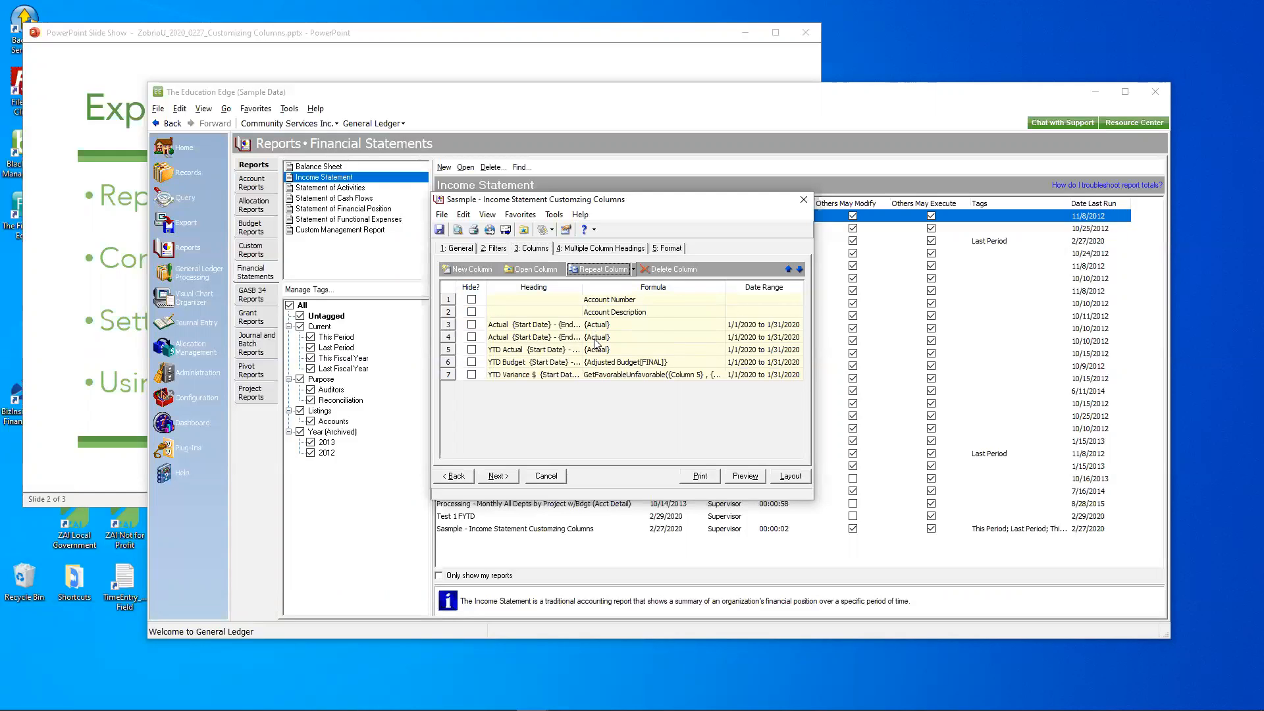
Step: Give the copied Actual column a relative date range with Column 3 as the base column and Minus as the direction
{"action": "left_click", "coordinate": [595, 342]}
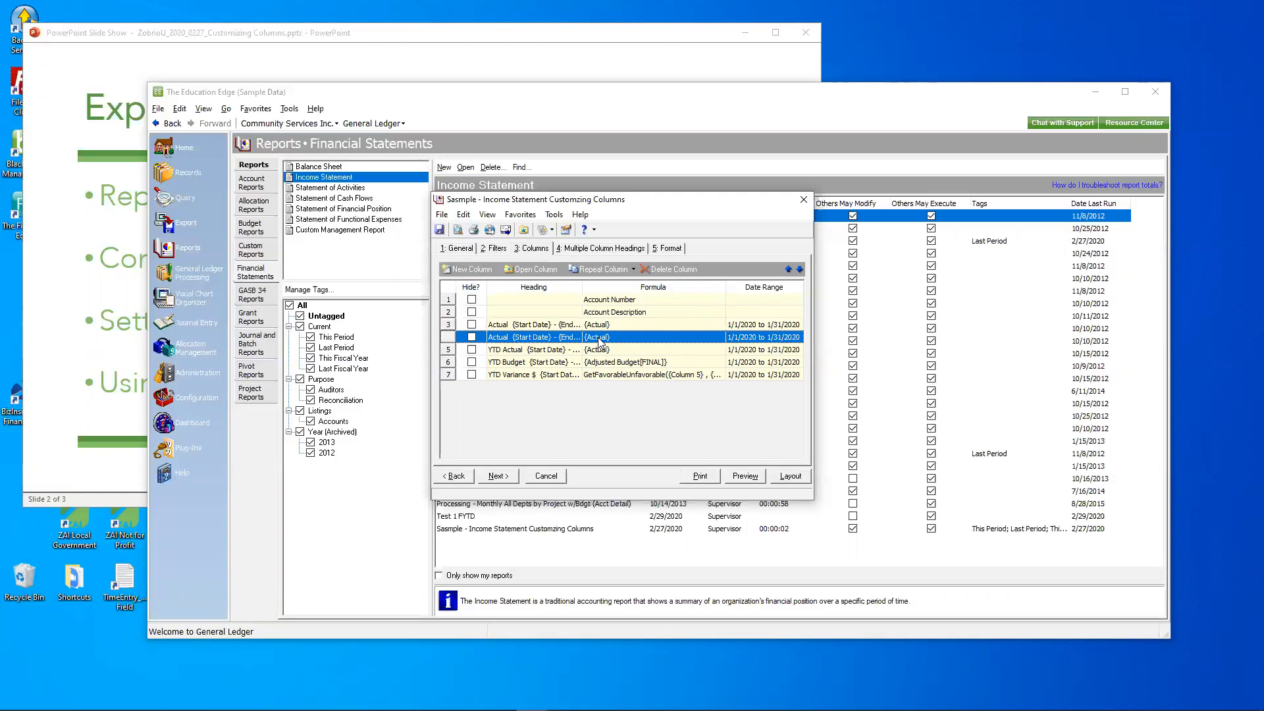
{"action": "double_click", "coordinate": [600, 341]}
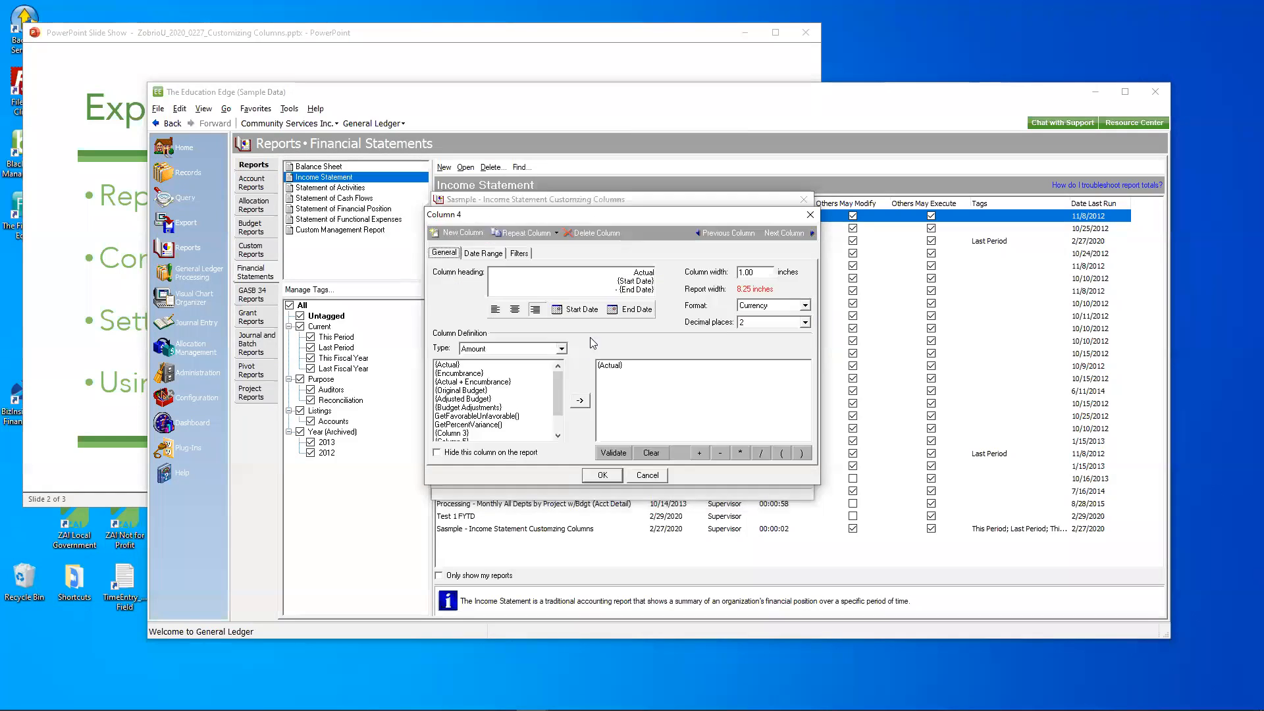
{"action": "left_click", "coordinate": [489, 253]}
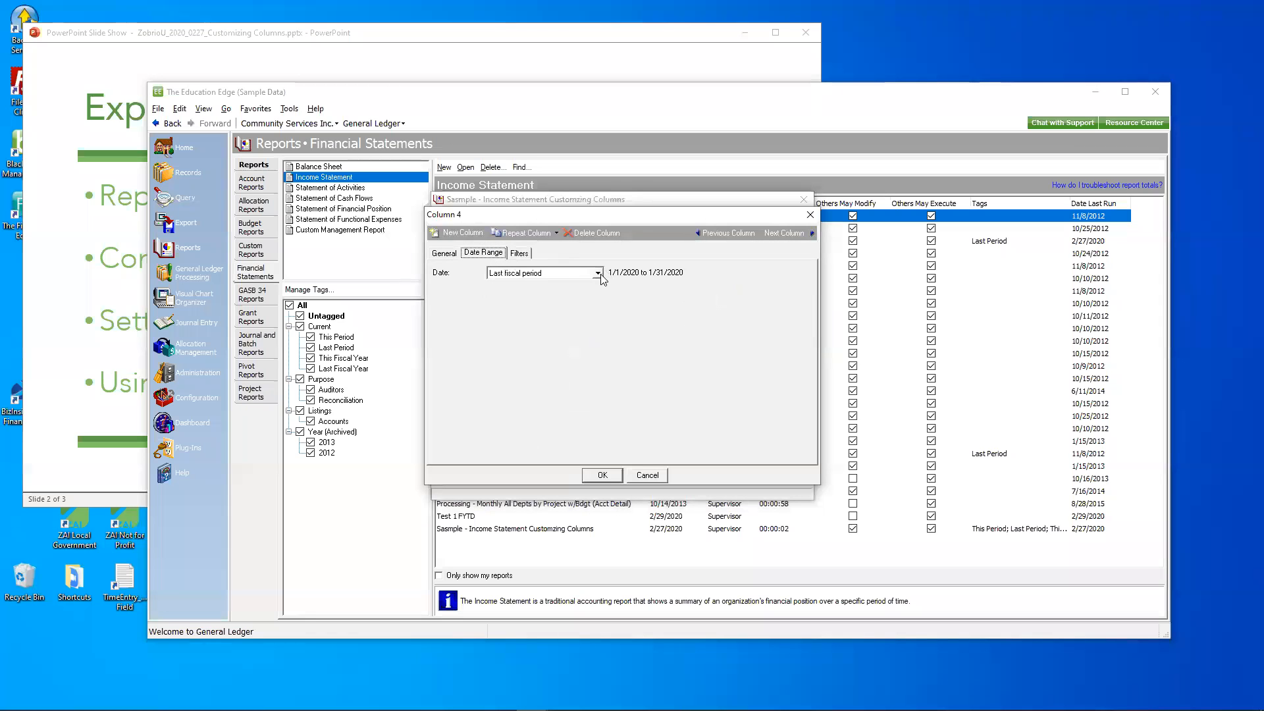
{"action": "left_click", "coordinate": [598, 272]}
{"action": "mouse_move", "coordinate": [600, 316]}
{"action": "left_mouse_down"}
{"action": "mouse_move", "coordinate": [609, 335]}
{"action": "mouse_move", "coordinate": [596, 294]}
{"action": "left_mouse_up"}
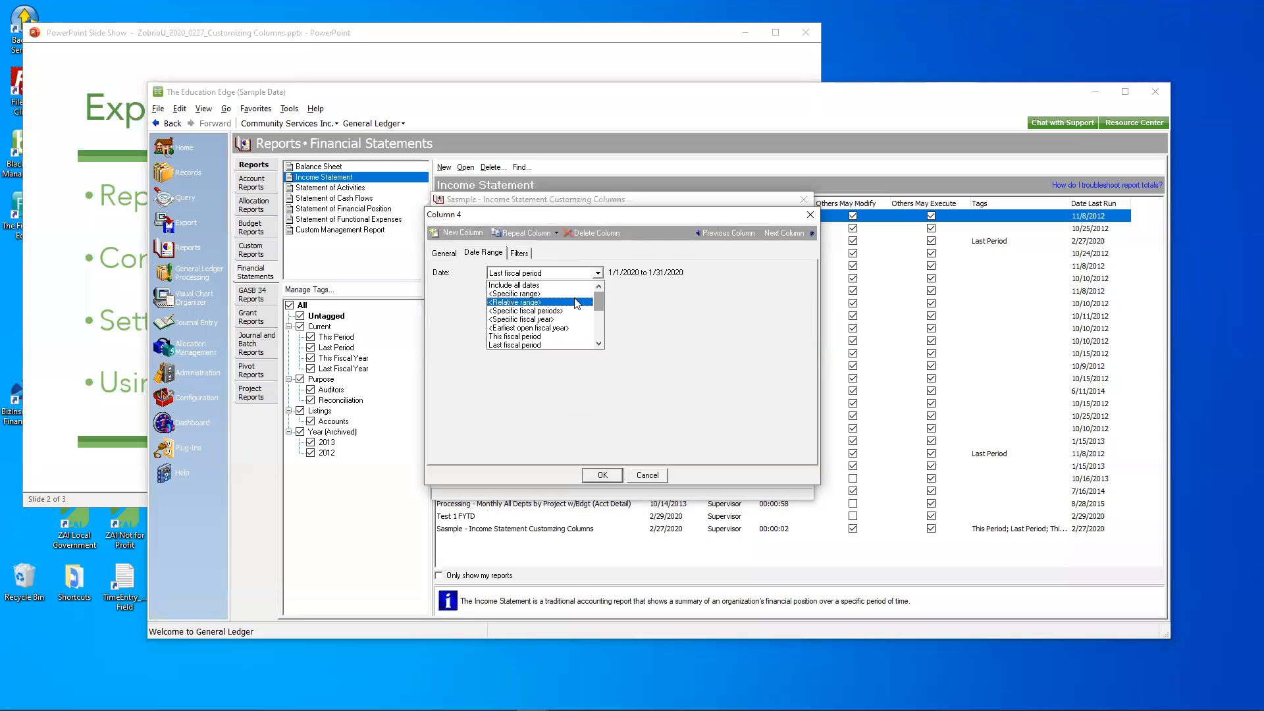
{"action": "left_click", "coordinate": [576, 303]}
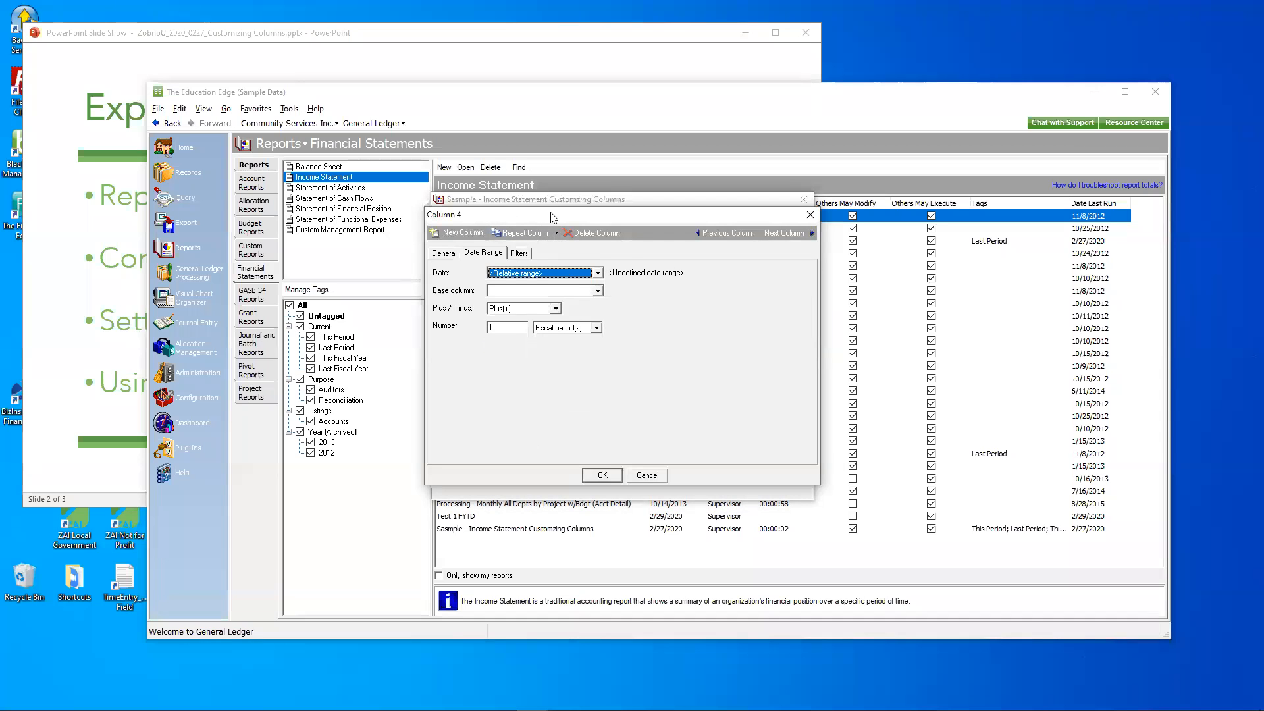
{"action": "left_click_drag", "start_coordinate": [552, 217], "coordinate": [730, 222]}
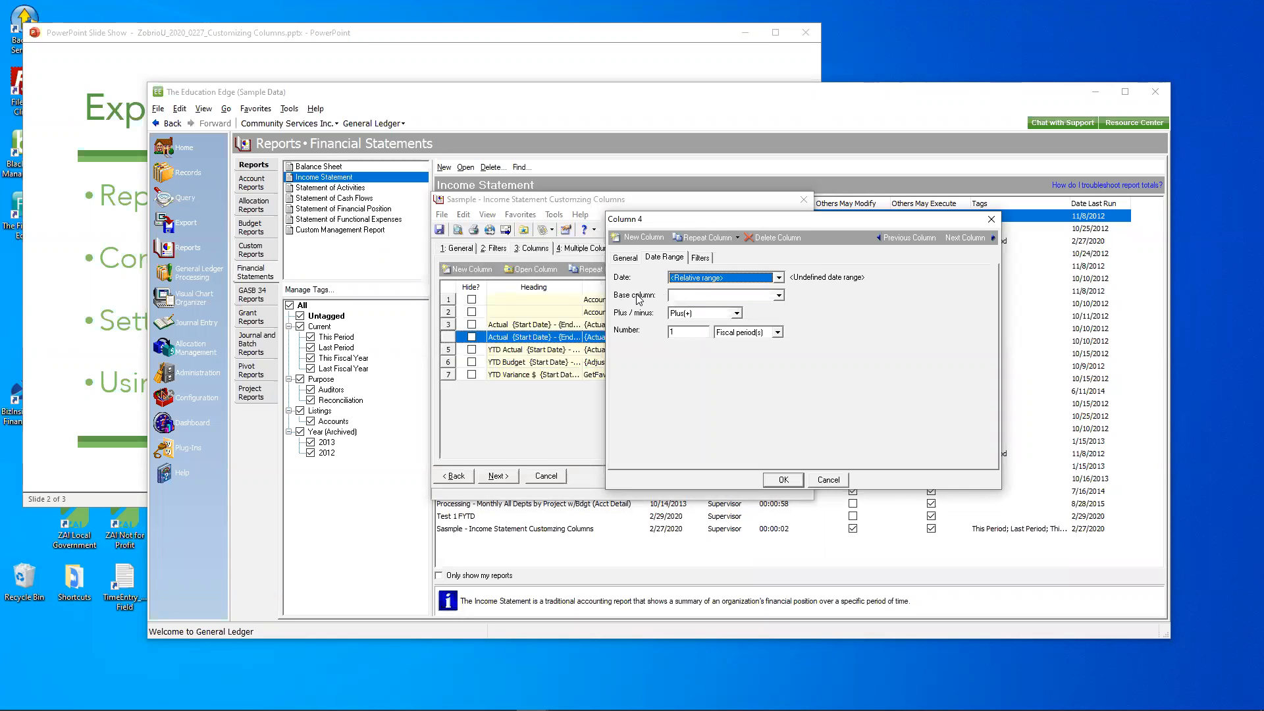
{"action": "left_click", "coordinate": [779, 295]}
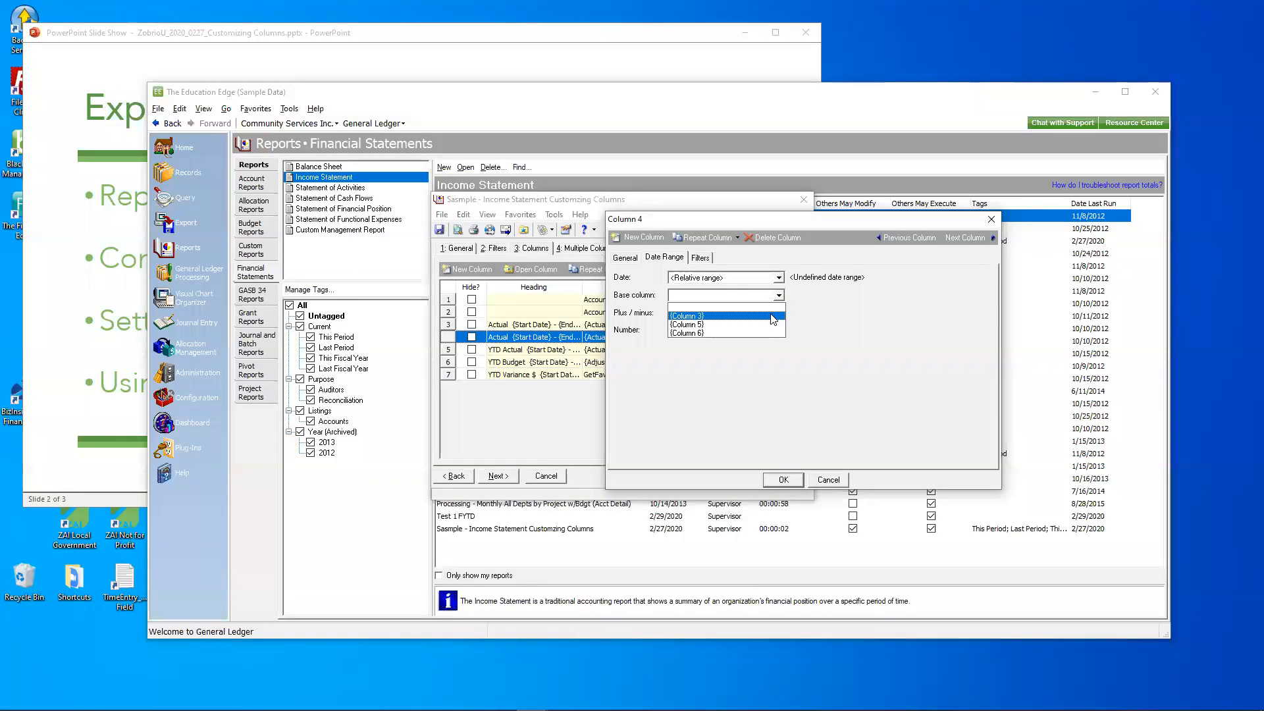
{"action": "left_click", "coordinate": [768, 315]}
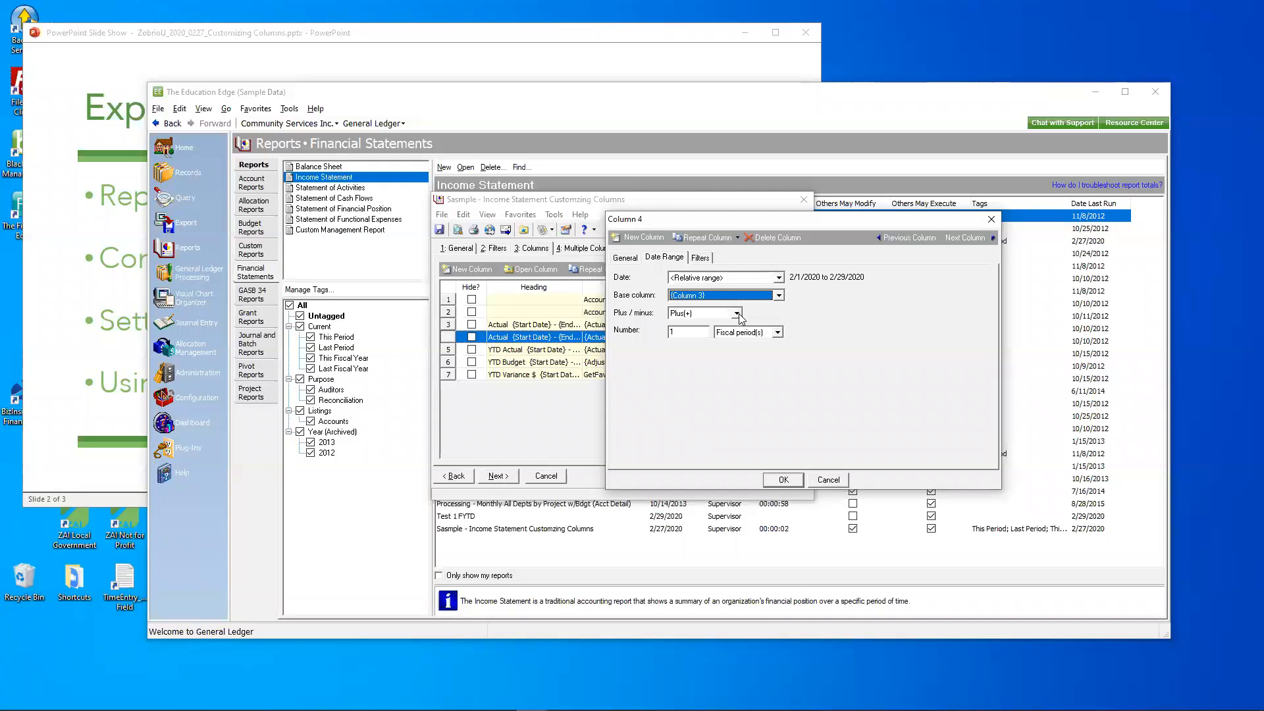
{"action": "left_click", "coordinate": [737, 314]}
{"action": "left_click", "coordinate": [731, 334]}
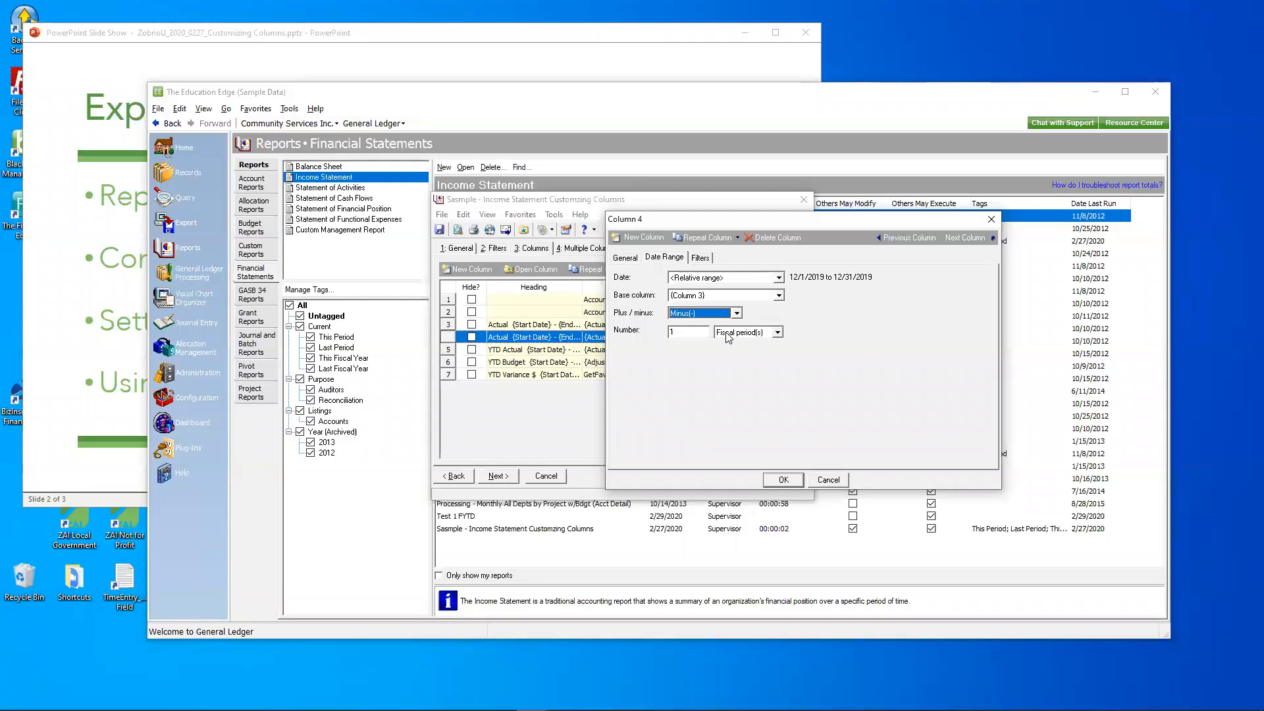
Step: Set the relative date range's offset to 12 fiscal periods and accept the column
{"action": "double_click", "coordinate": [685, 330]}
{"action": "type", "text": "12"}
{"action": "key", "text": "BackSpace"}
{"action": "type", "text": "1"}
{"action": "key", "text": "Tab"}
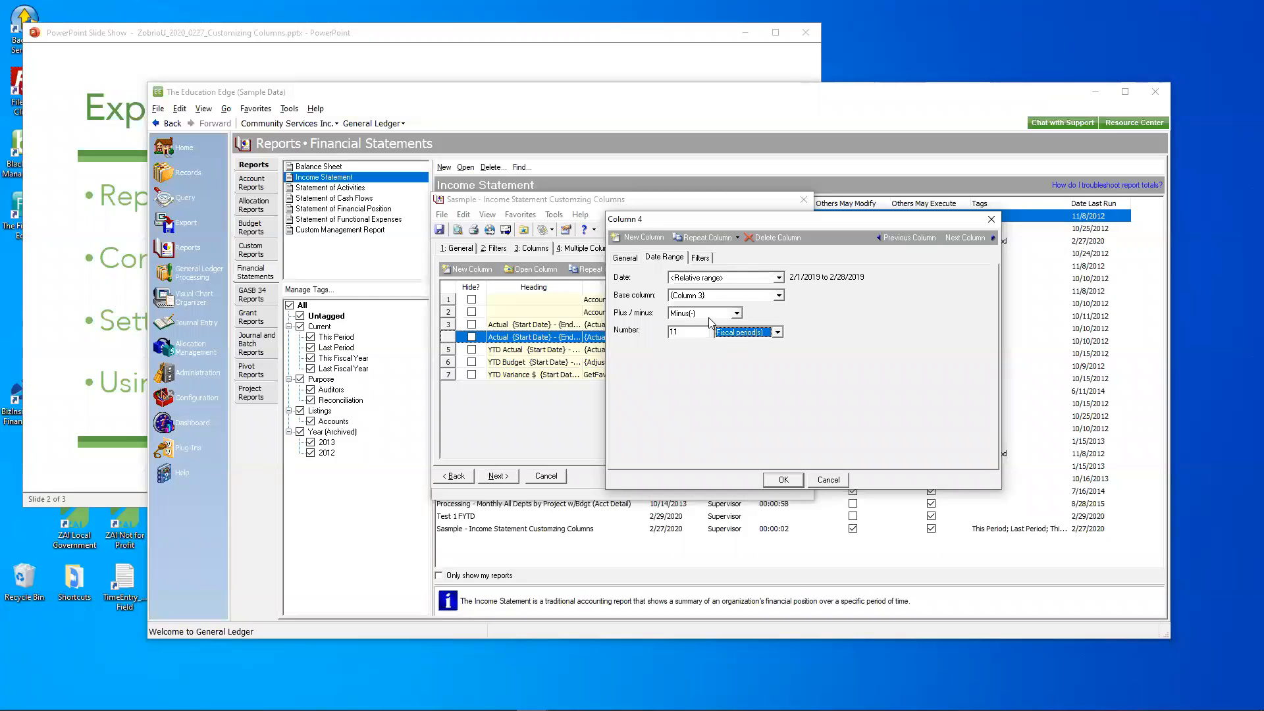
{"action": "double_click", "coordinate": [690, 336]}
{"action": "type", "text": "12"}
{"action": "left_click", "coordinate": [781, 481]}
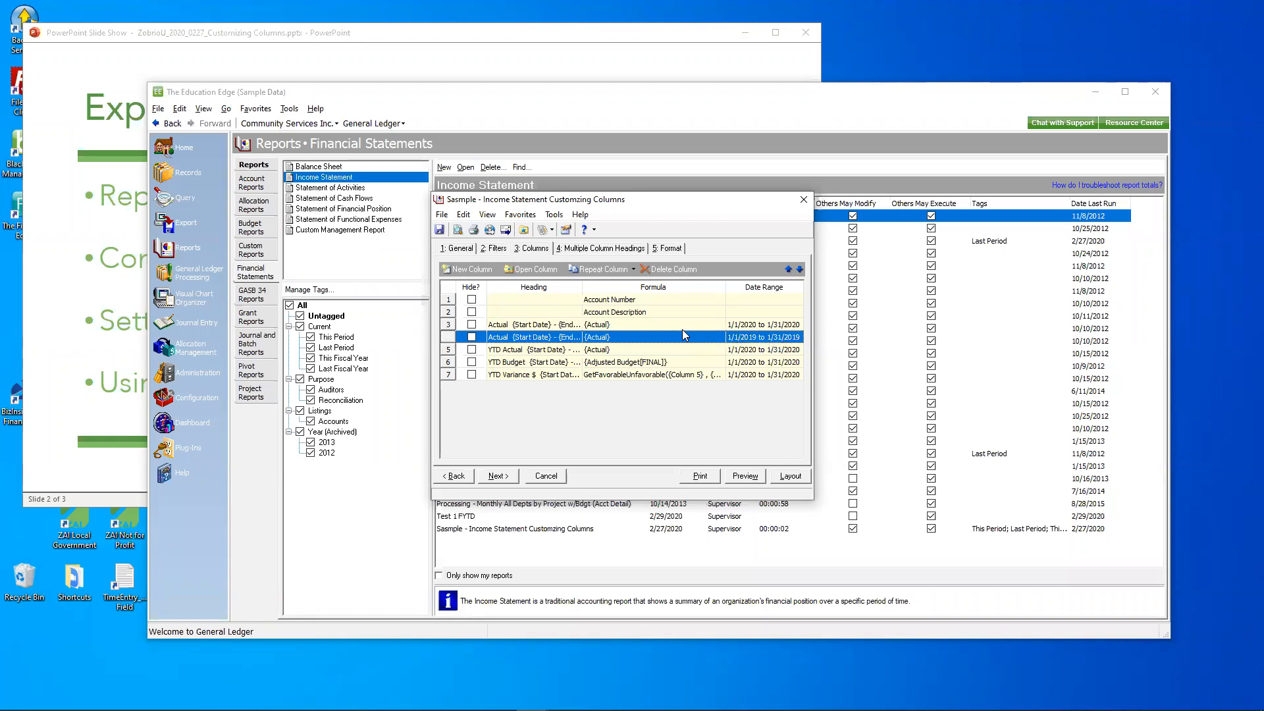
Step: Review the copied Actual column's relative date range, preview the report to check its prior-year amounts, and close the preview
{"action": "double_click", "coordinate": [663, 340]}
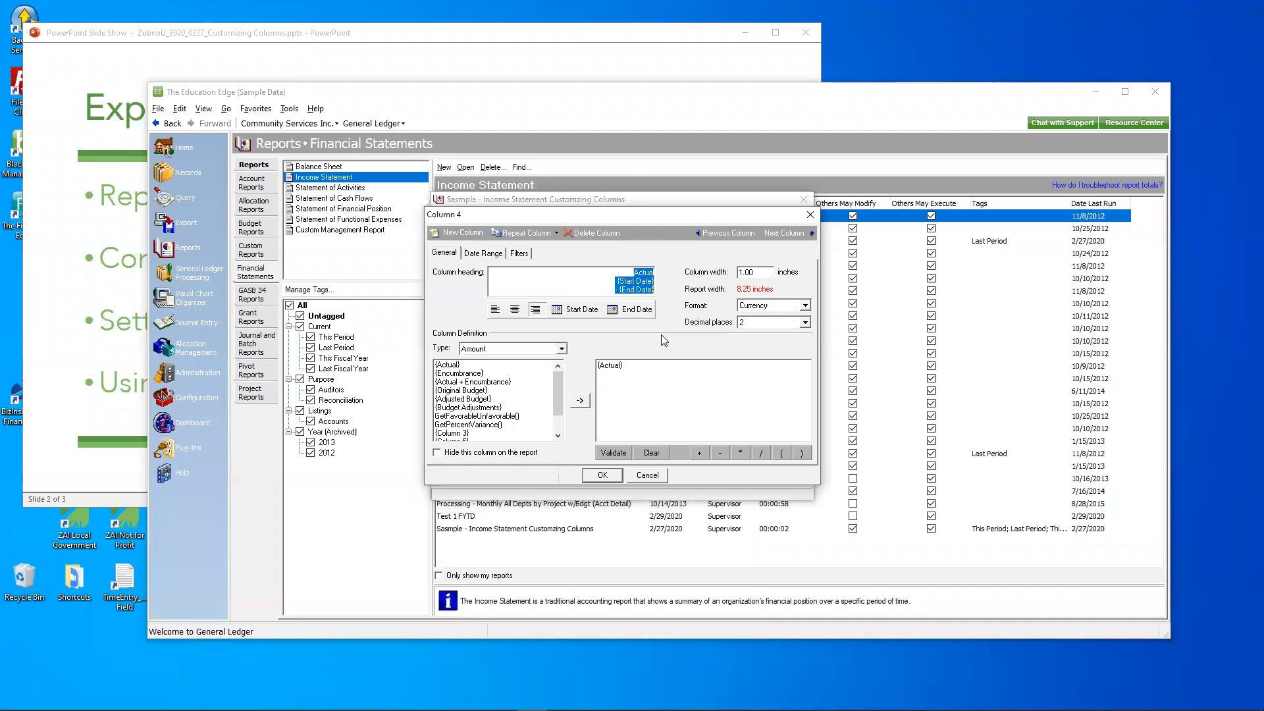
{"action": "left_click", "coordinate": [478, 252]}
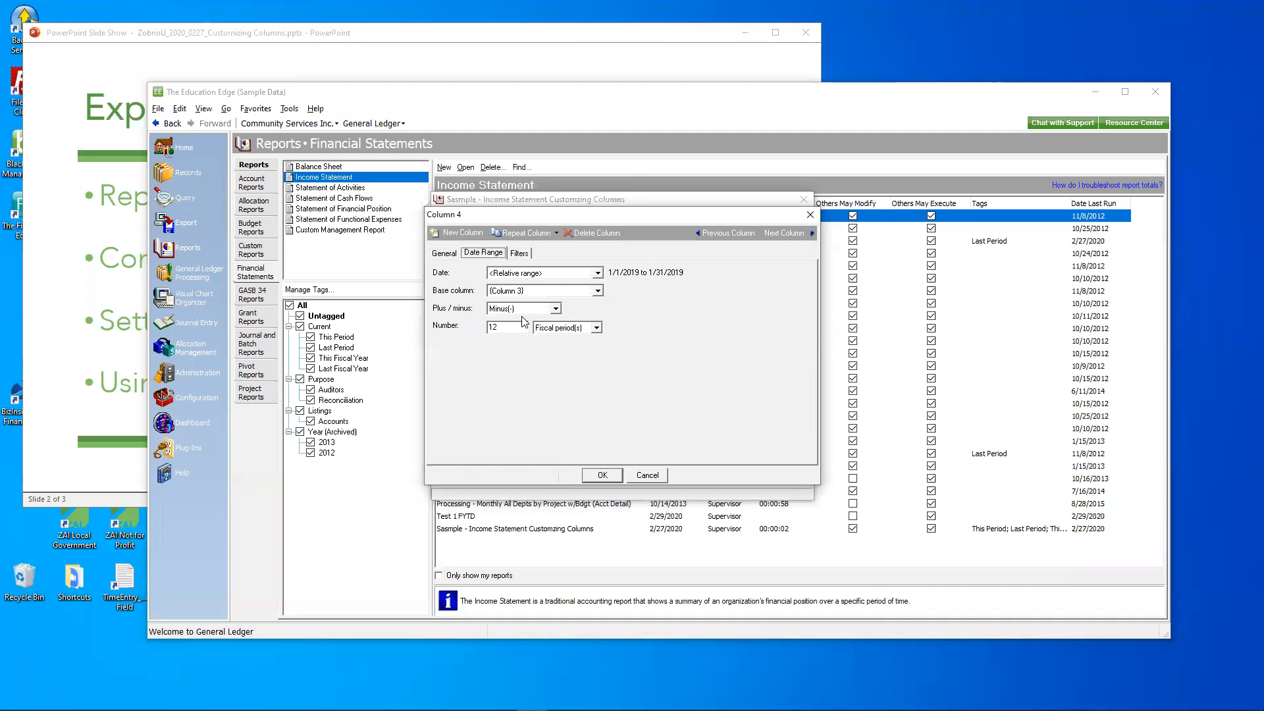
{"action": "left_click", "coordinate": [600, 475]}
{"action": "left_click", "coordinate": [742, 476]}
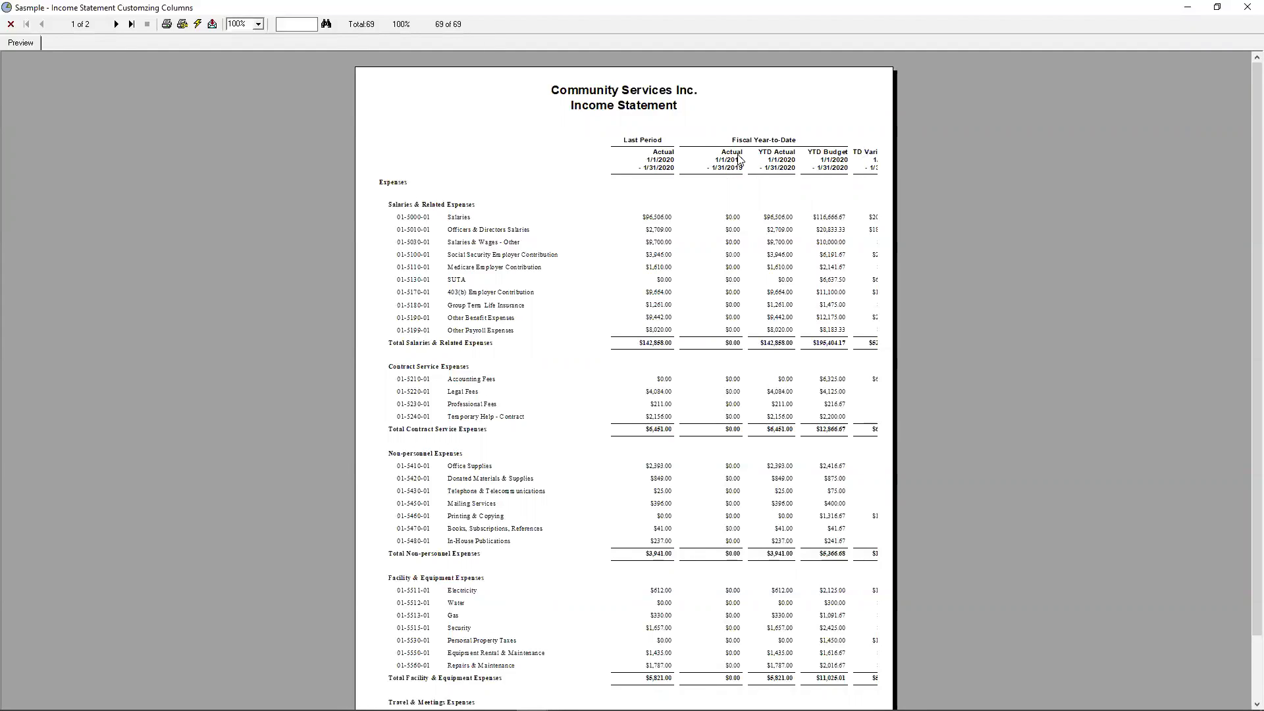
{"action": "left_click", "coordinate": [1244, 10]}
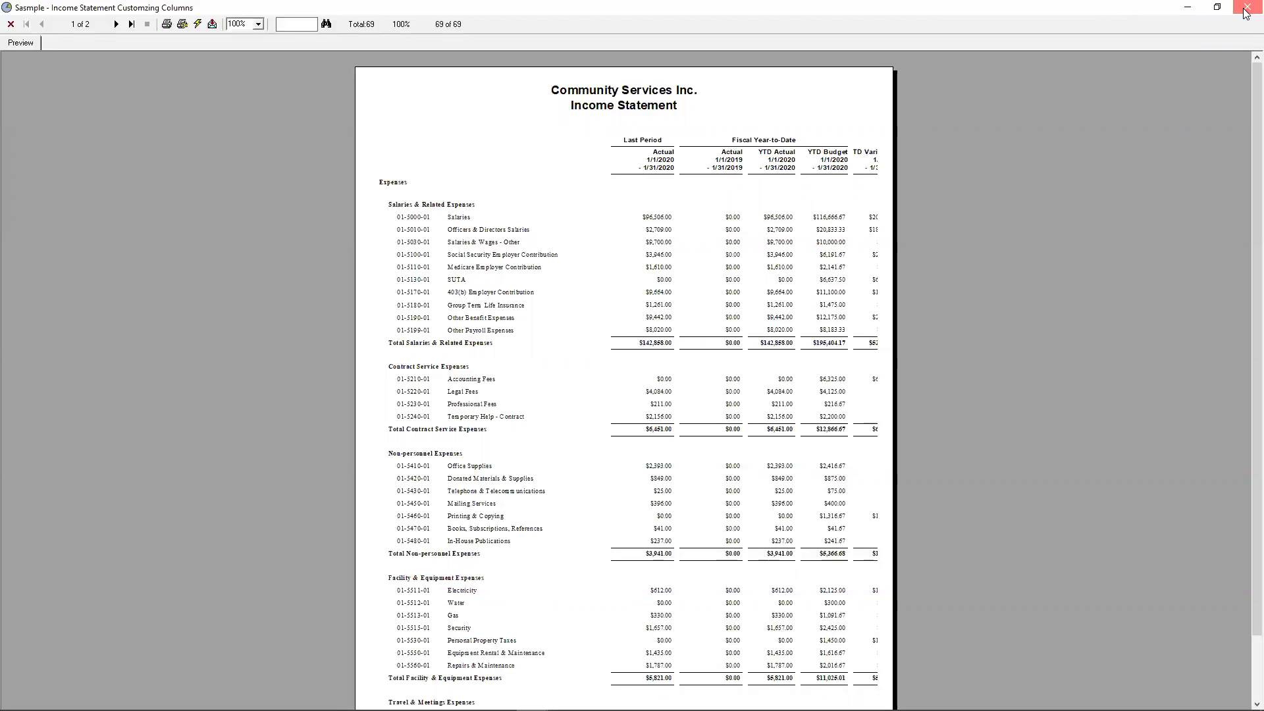